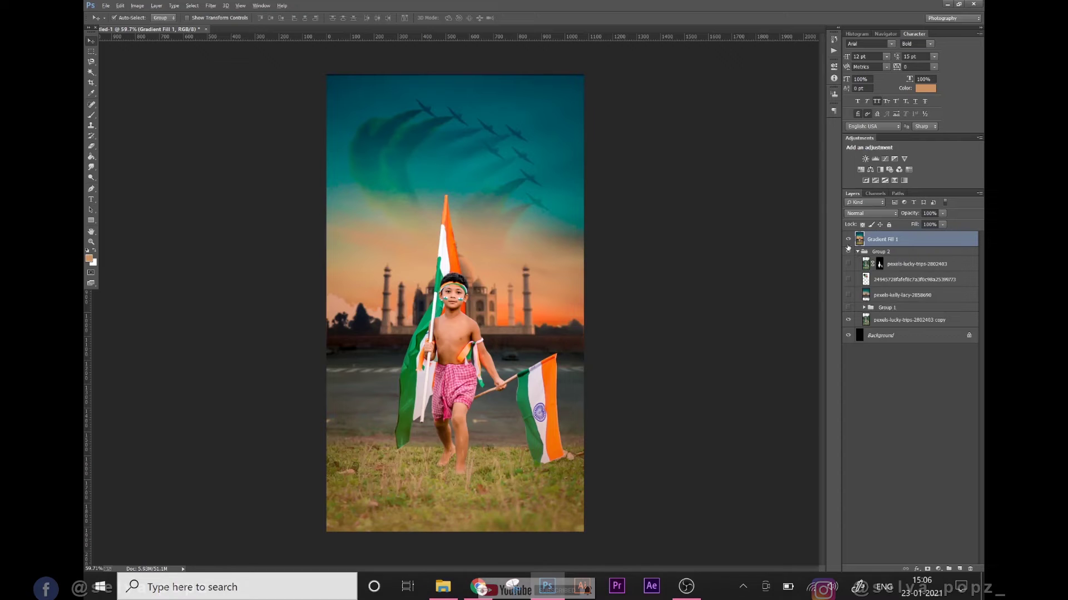
Step: Toggle the Gradient Fill 1 layer off and back on to compare the poster with the original photo
click(847, 239)
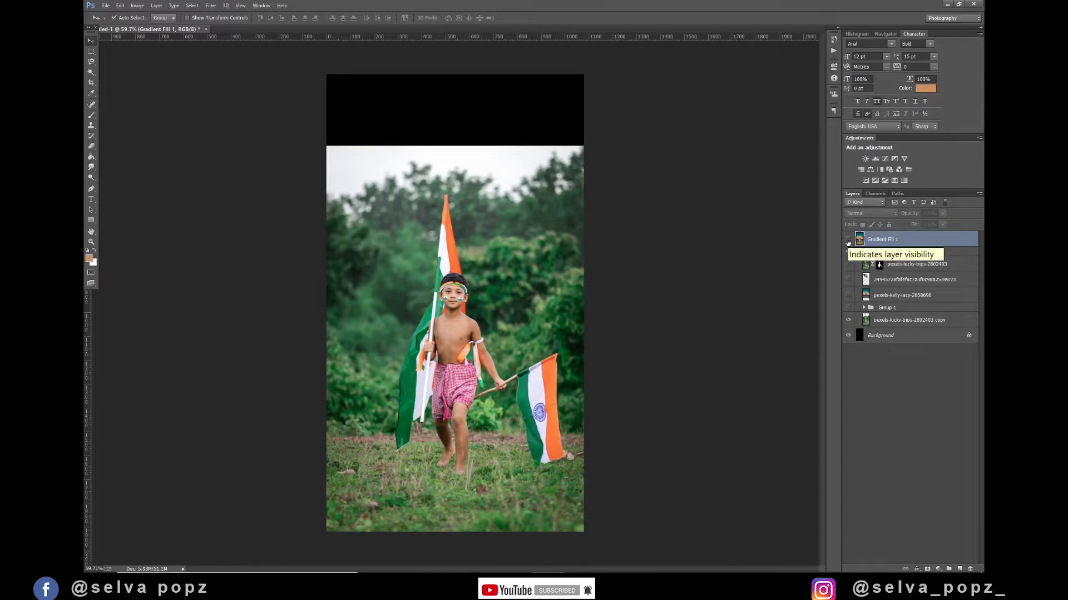
click(848, 239)
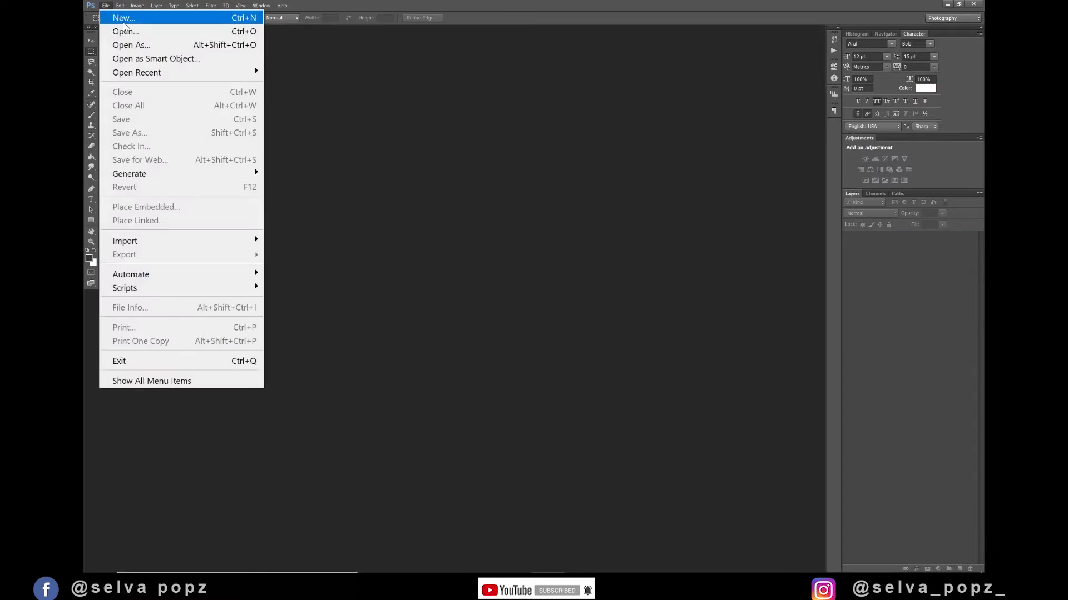
Step: Create a new 1920×1080 px document and dock its window in the workspace
click(123, 20)
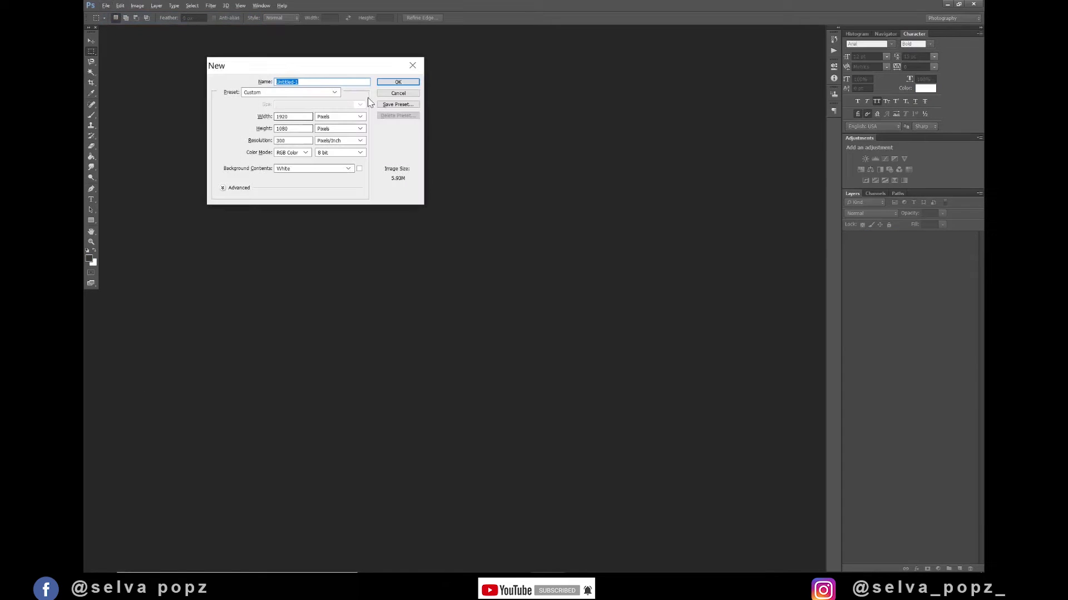
click(398, 82)
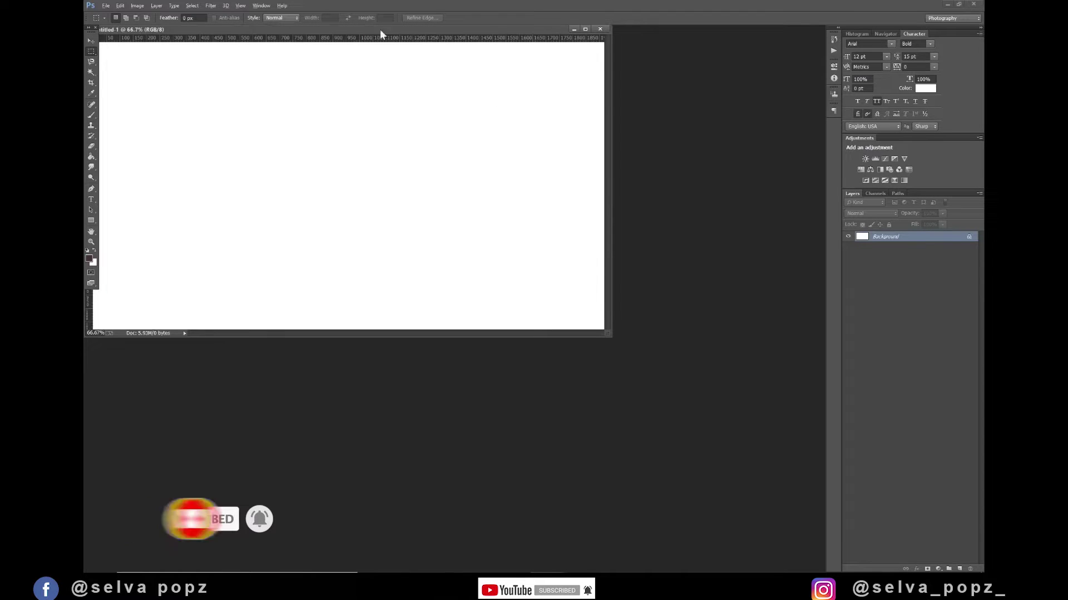
drag(379, 29, 378, 31)
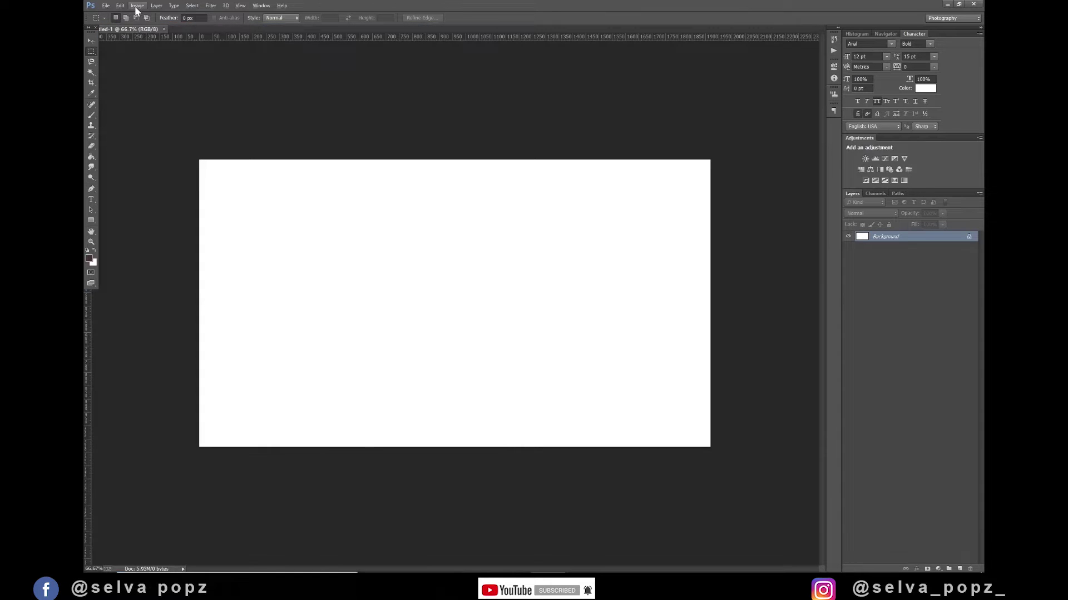
Step: Rotate the canvas 90° to portrait, fit it on screen, and drag in the boy-with-flags photo
click(137, 6)
mouse_move(169, 132)
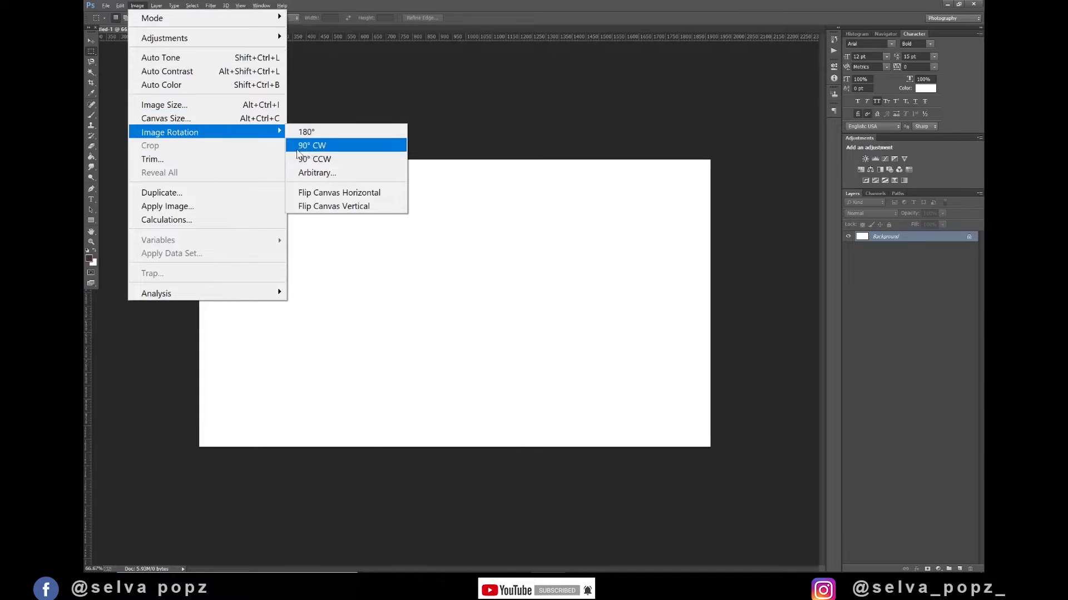
click(329, 158)
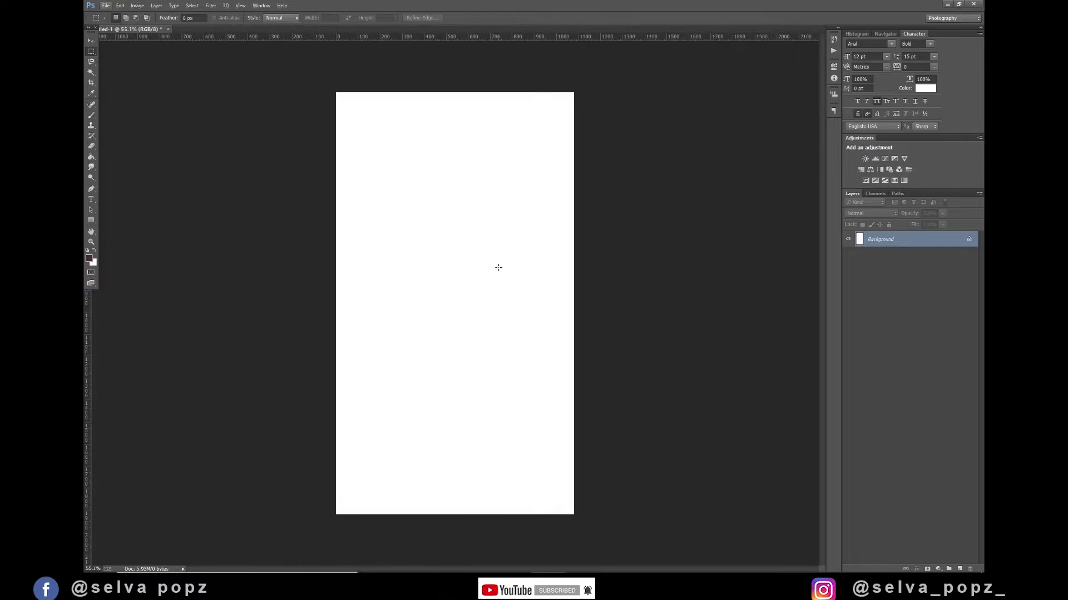
key(v)
key(alt+v)
key(ctrl+0)
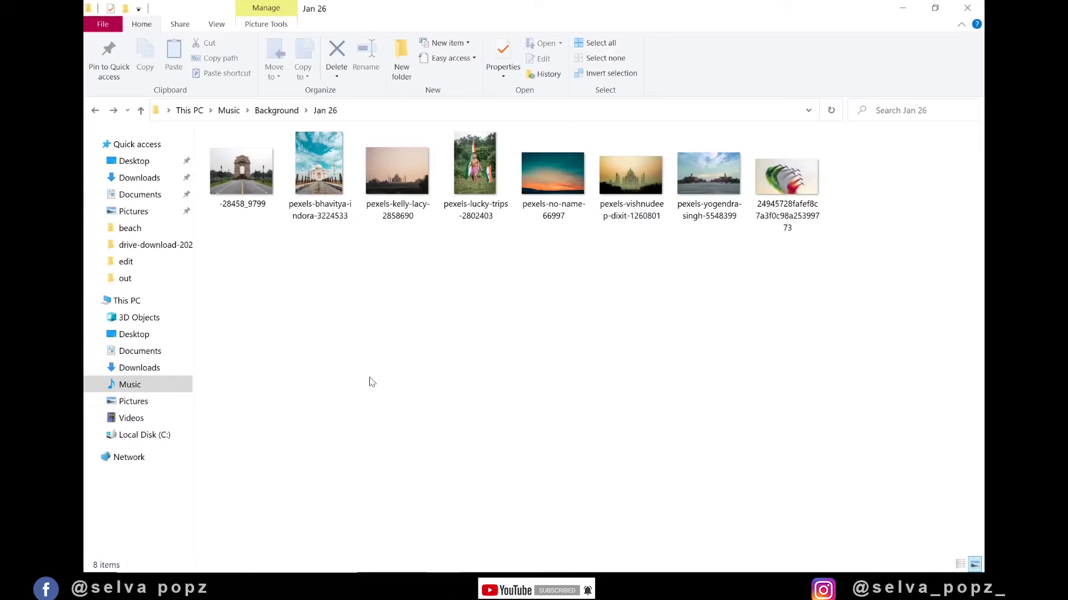
drag(476, 192, 516, 394)
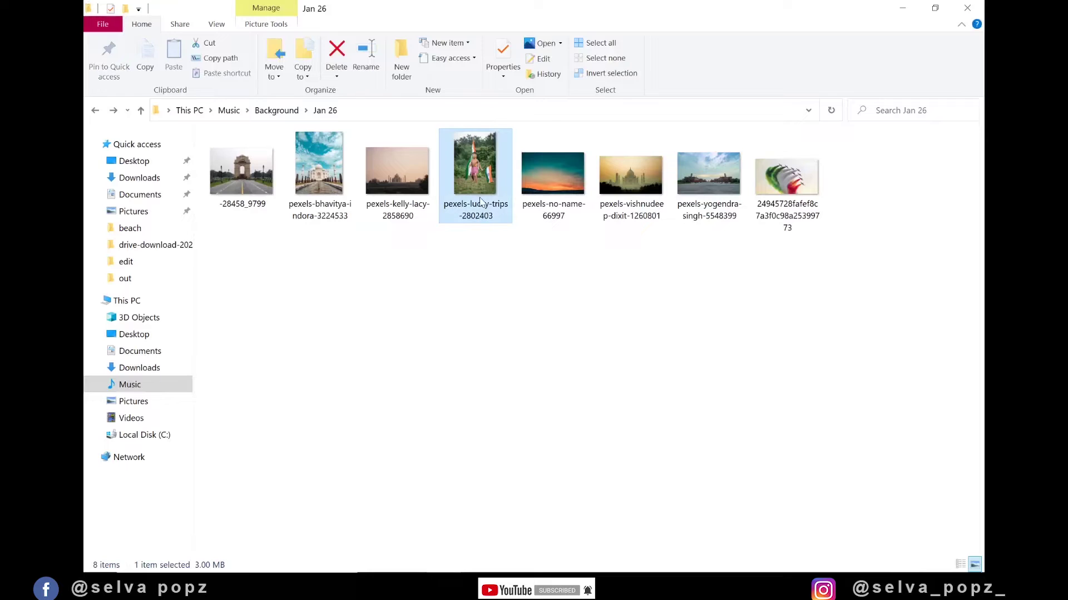
key(m)
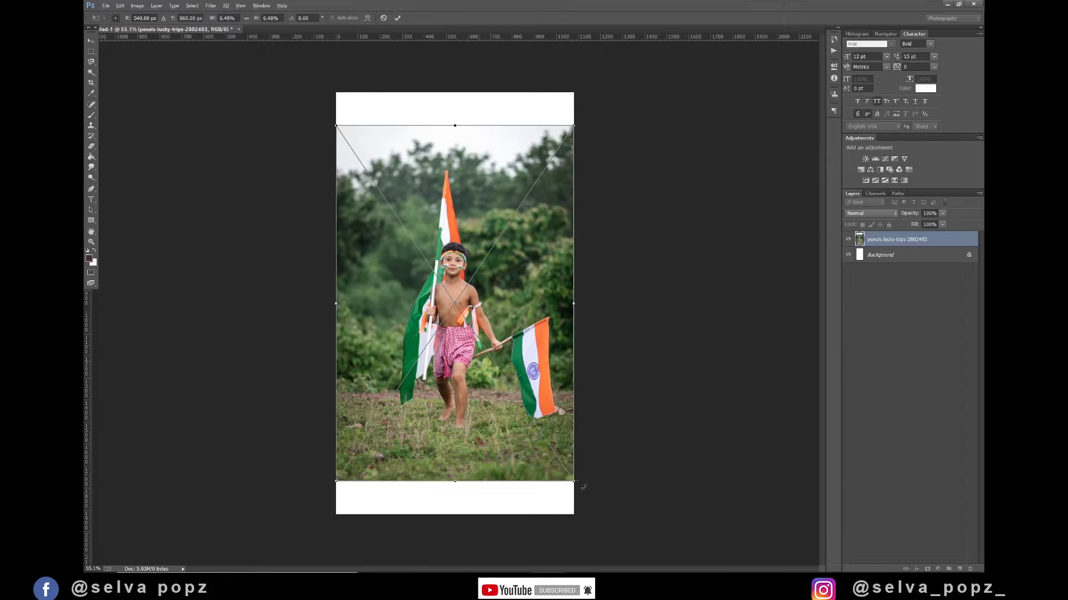
Step: Commit the placed boy-with-flags photo as its own layer and zoom in on it
key(Return)
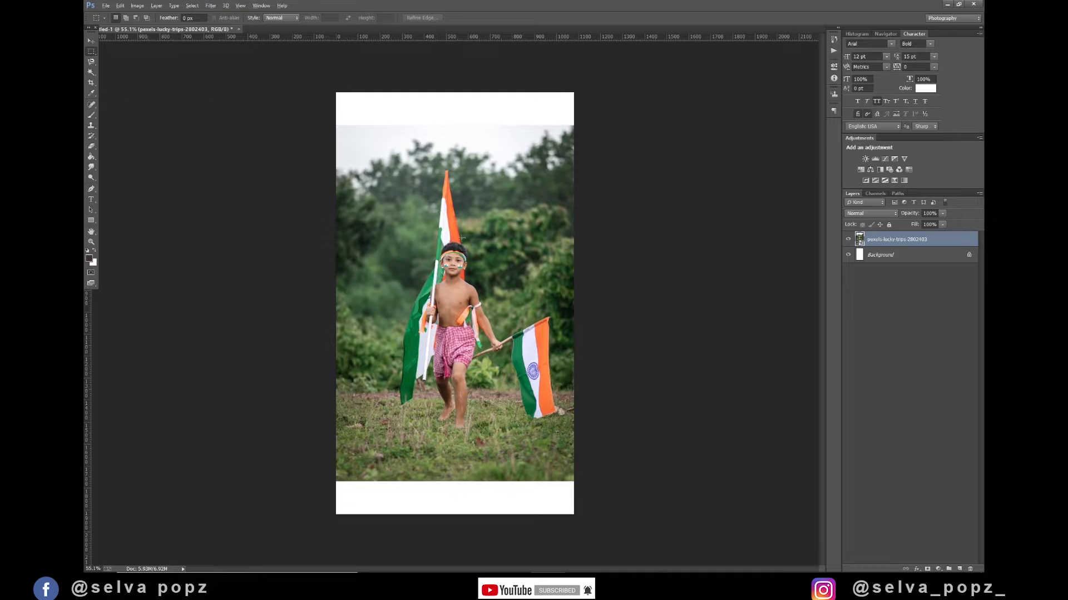
scroll(462, 238, up, 2)
scroll(462, 238, up, 2)
scroll(461, 238, up, 2)
scroll(444, 244, up, 3)
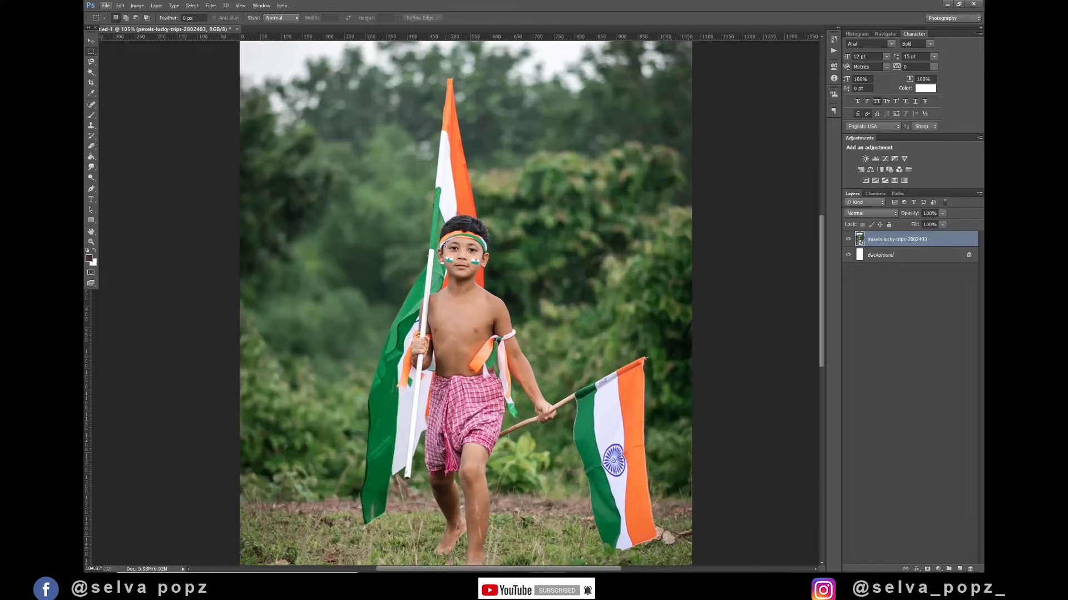
click(91, 41)
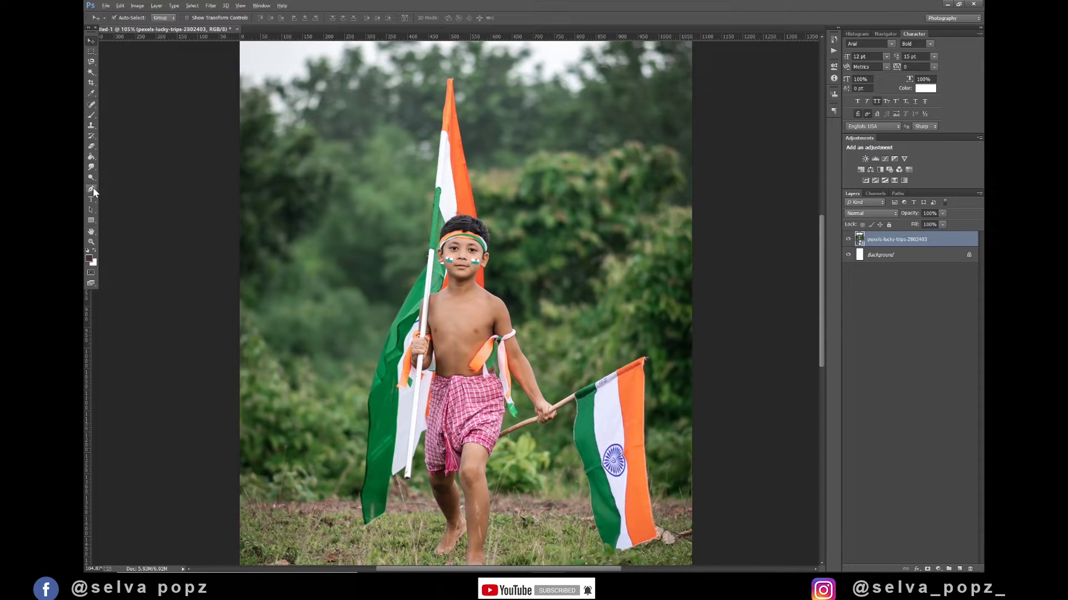
click(92, 189)
Step: Zoom in to about 424% and place the first Pen anchors at the boy's foot and up his leg
drag(451, 368, 441, 250)
scroll(464, 459, up, 1)
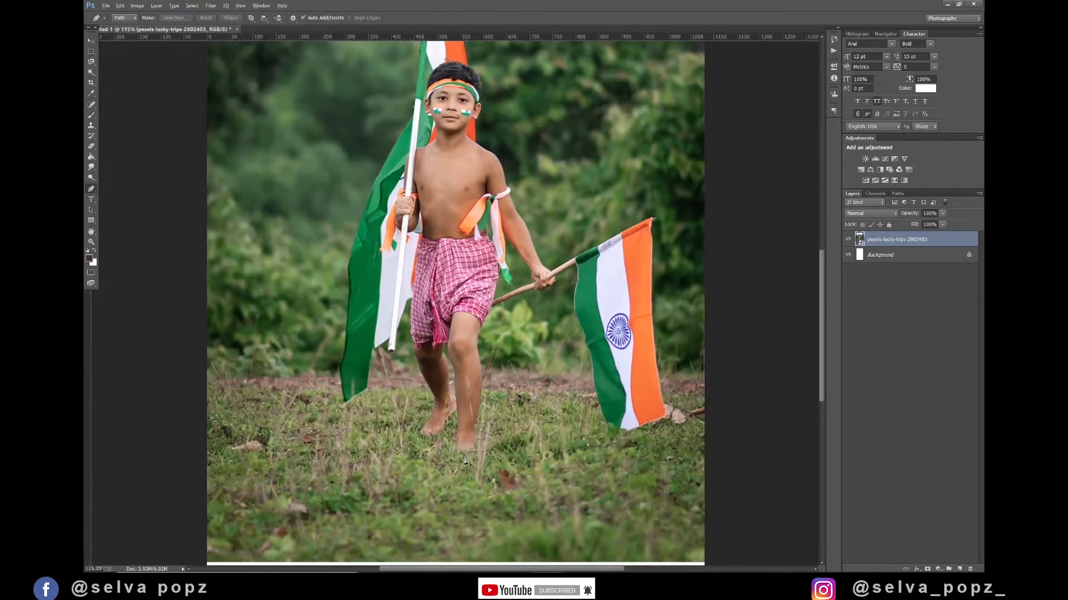
scroll(464, 460, up, 2)
scroll(464, 460, up, 2)
scroll(461, 459, up, 2)
scroll(461, 459, up, 2)
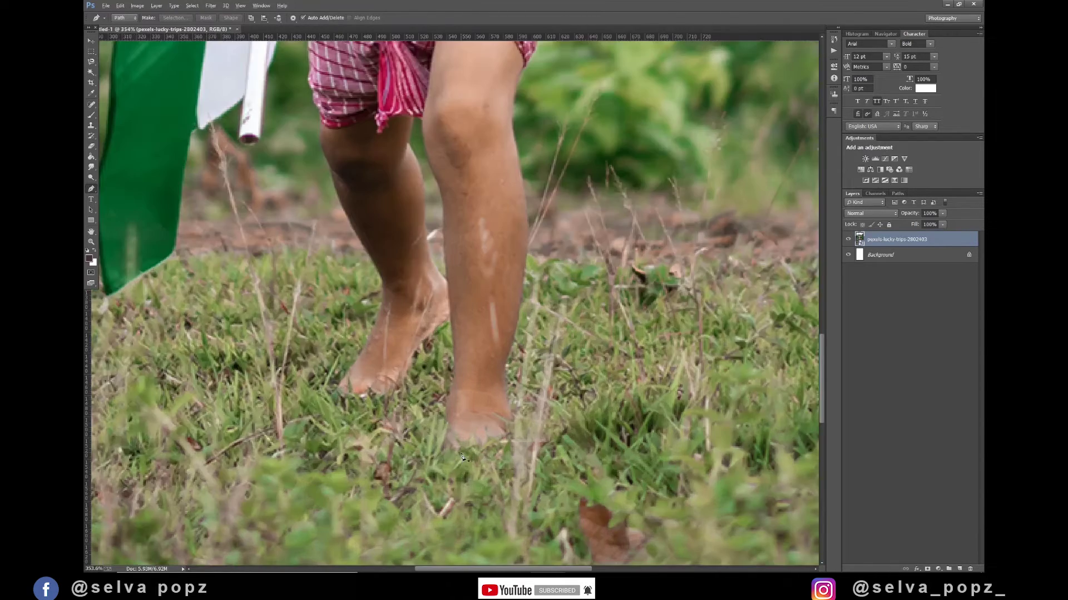
scroll(459, 450, up, 2)
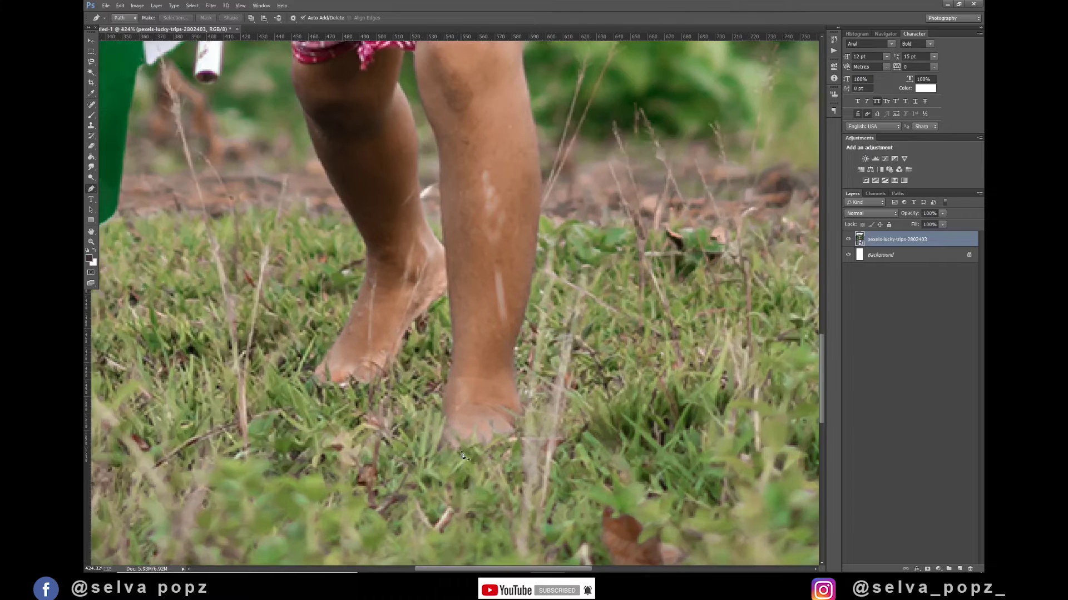
click(513, 370)
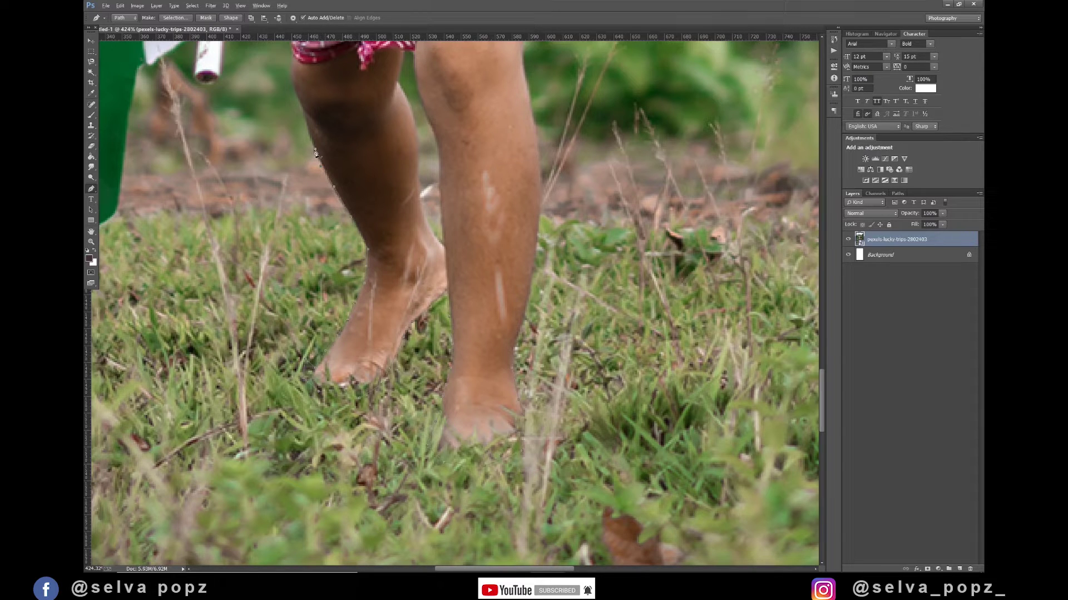
click(302, 115)
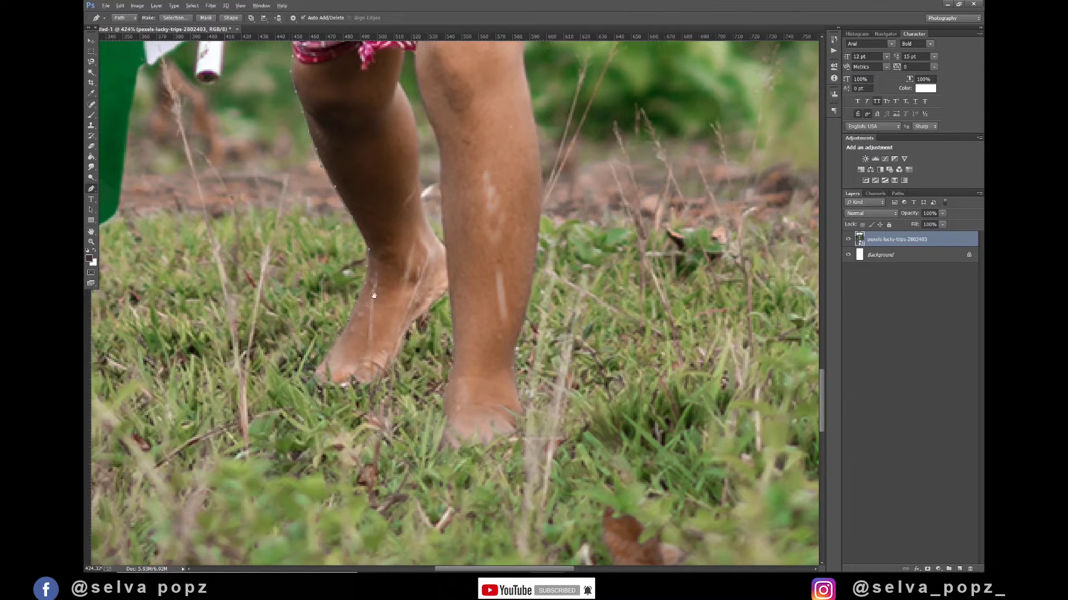
drag(292, 61, 414, 376)
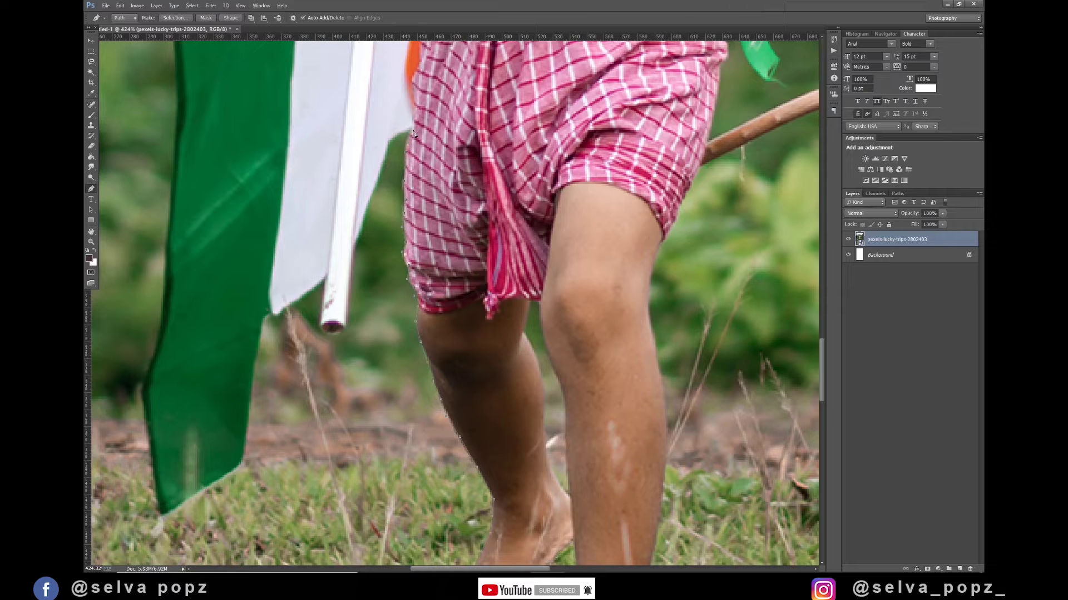
Step: Add path anchors along the flag edge beside the boy's shorts
click(390, 138)
click(369, 206)
click(354, 243)
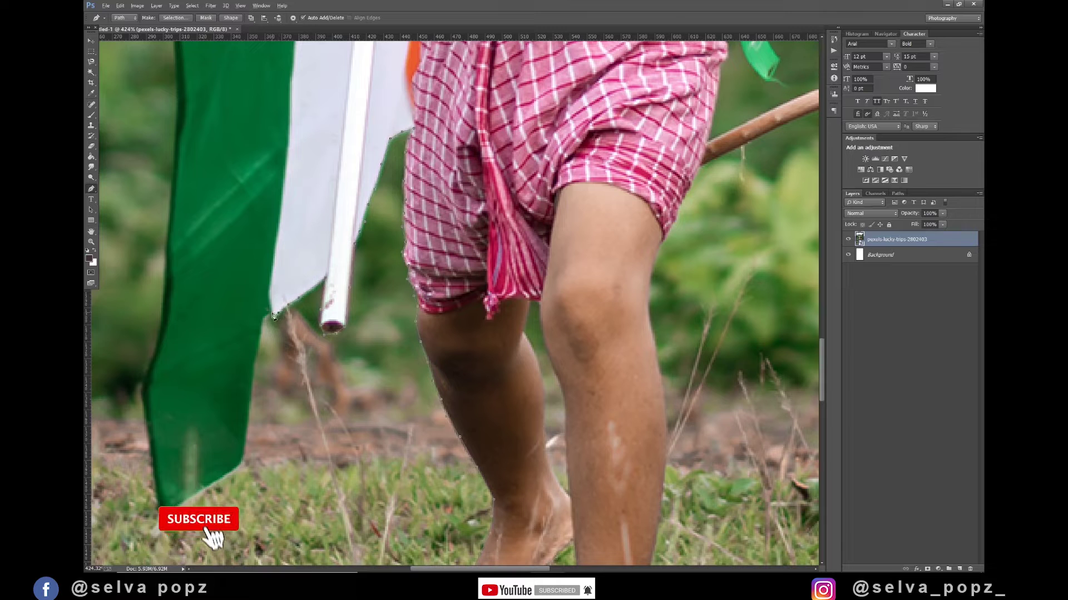
click(258, 347)
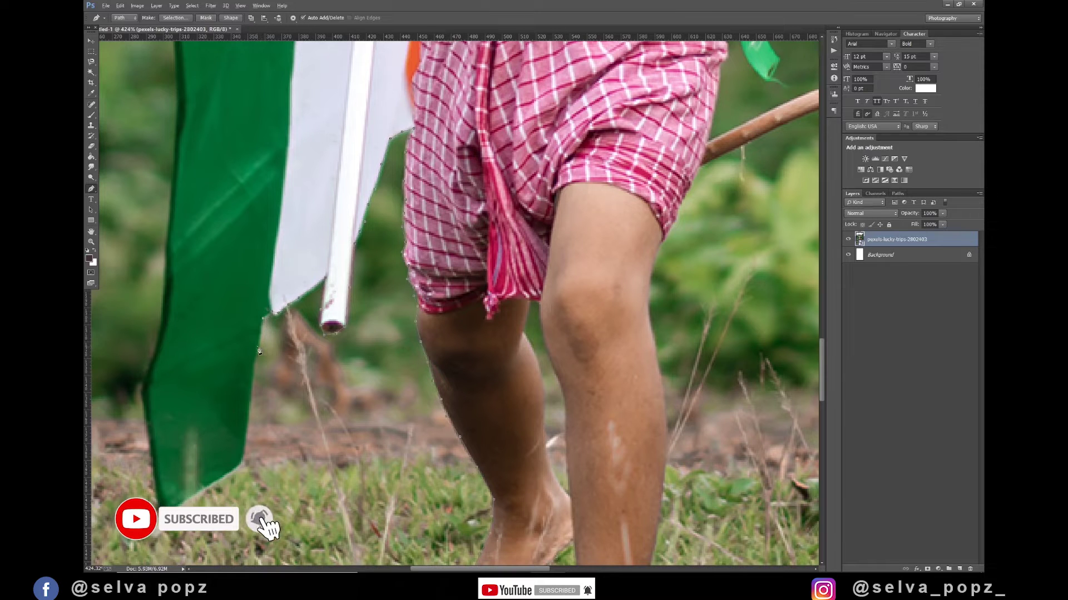
click(254, 370)
click(243, 454)
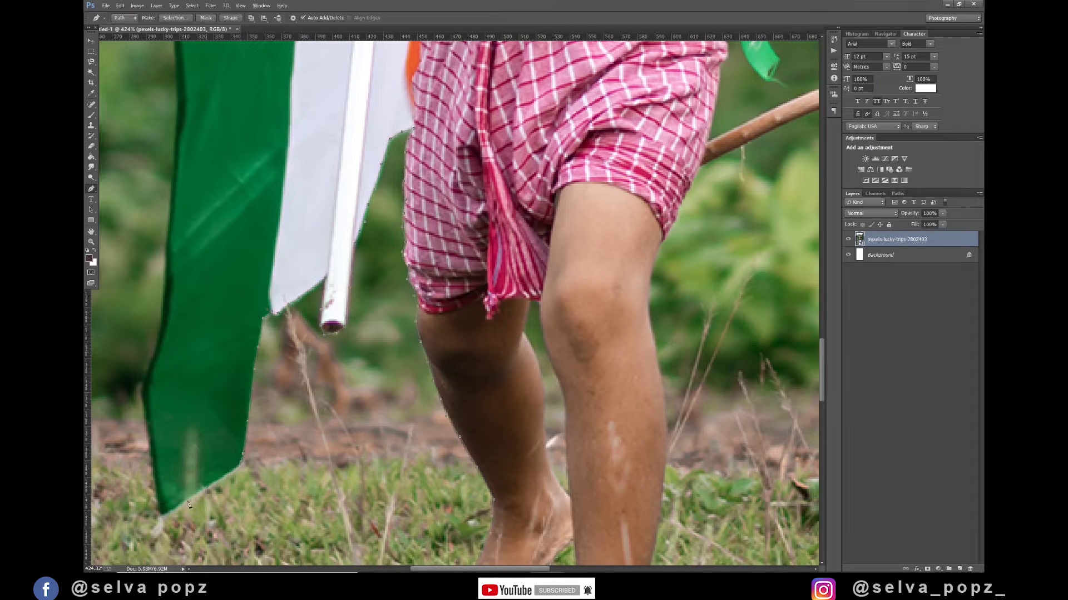
Step: Trace the green flag's lower-left edge and up its left side to the top
click(154, 489)
click(149, 465)
click(149, 440)
click(143, 415)
click(141, 390)
click(146, 372)
click(156, 346)
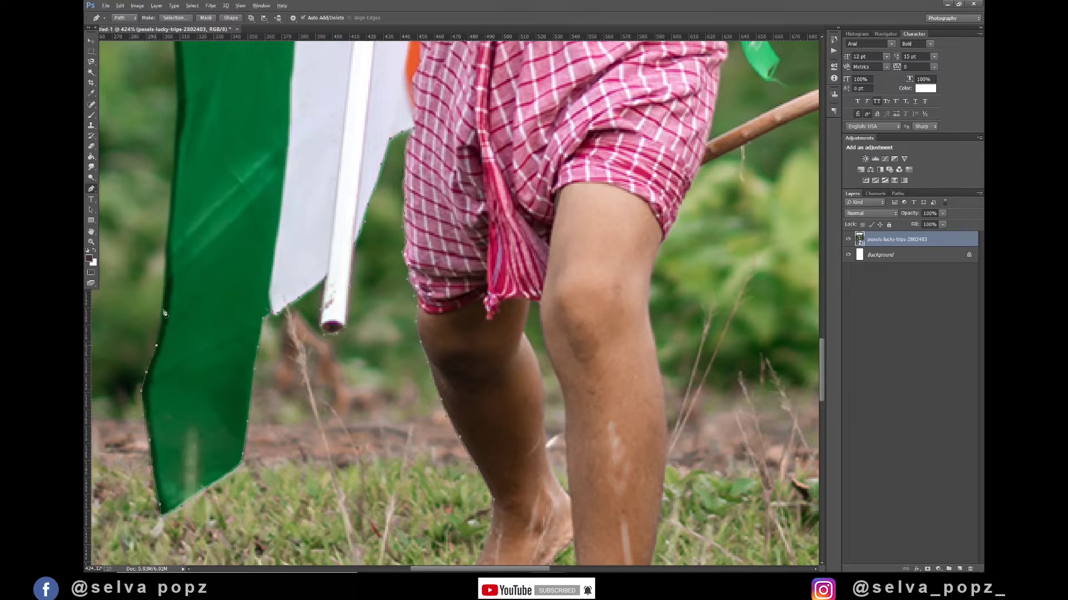
click(166, 251)
click(170, 208)
click(175, 136)
click(175, 101)
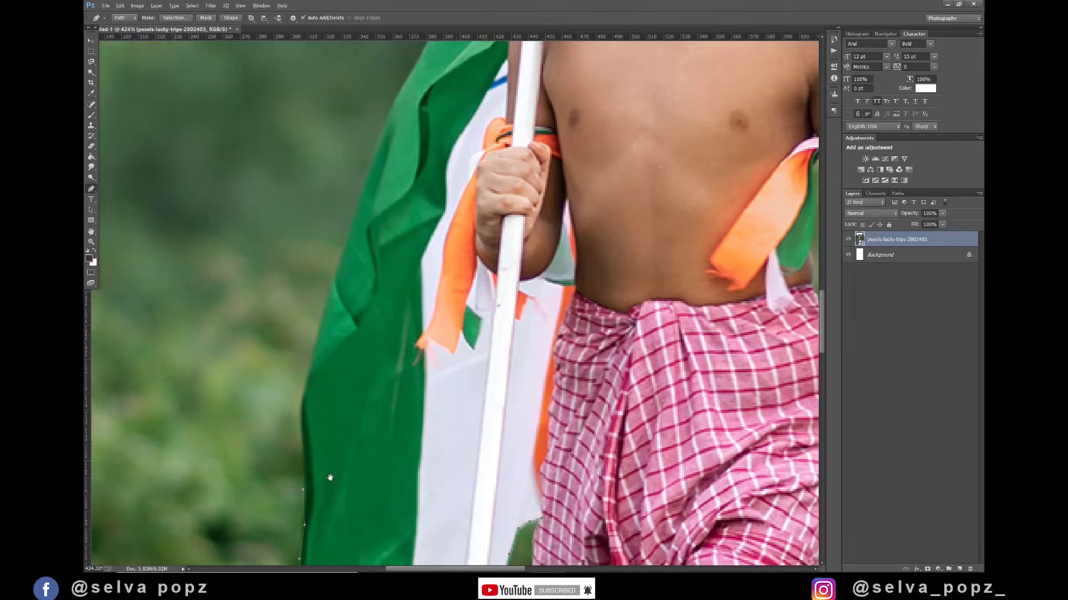
Step: Continue the path up the flag's left edge beside the boy's torso
click(304, 464)
click(299, 406)
click(307, 371)
click(314, 342)
click(322, 315)
click(330, 288)
Step: Extend the path up the tall flag's edge and along the flagpole
scroll(411, 167, up, 3)
scroll(429, 389, up, 5)
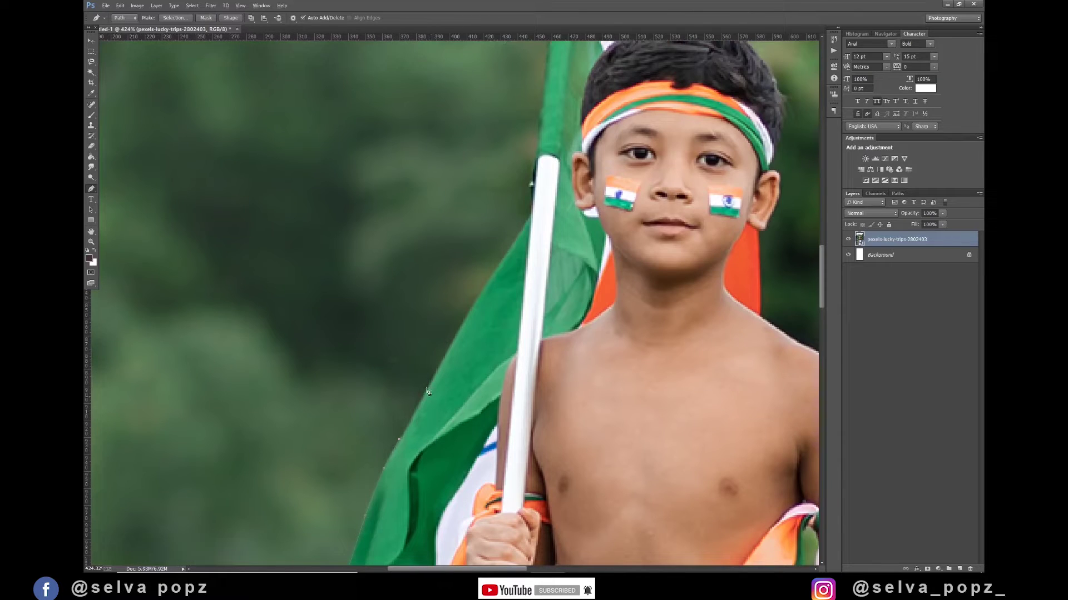
click(448, 348)
click(472, 307)
click(529, 214)
click(537, 143)
drag(545, 77, 470, 389)
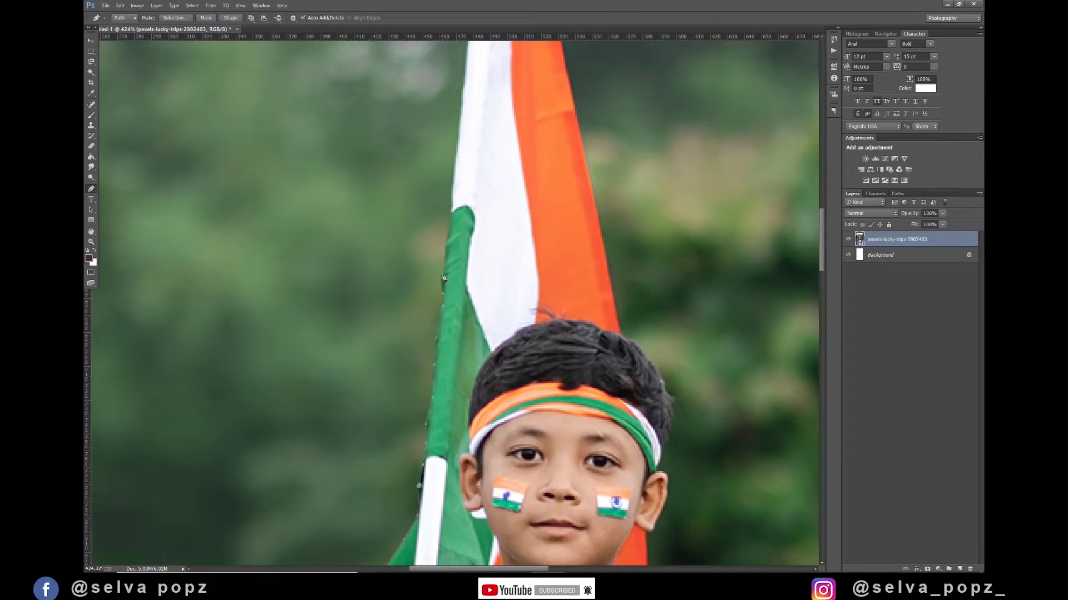
click(449, 225)
click(453, 187)
Step: Carry the path around the flag's tip and down its right edge
drag(489, 88, 472, 352)
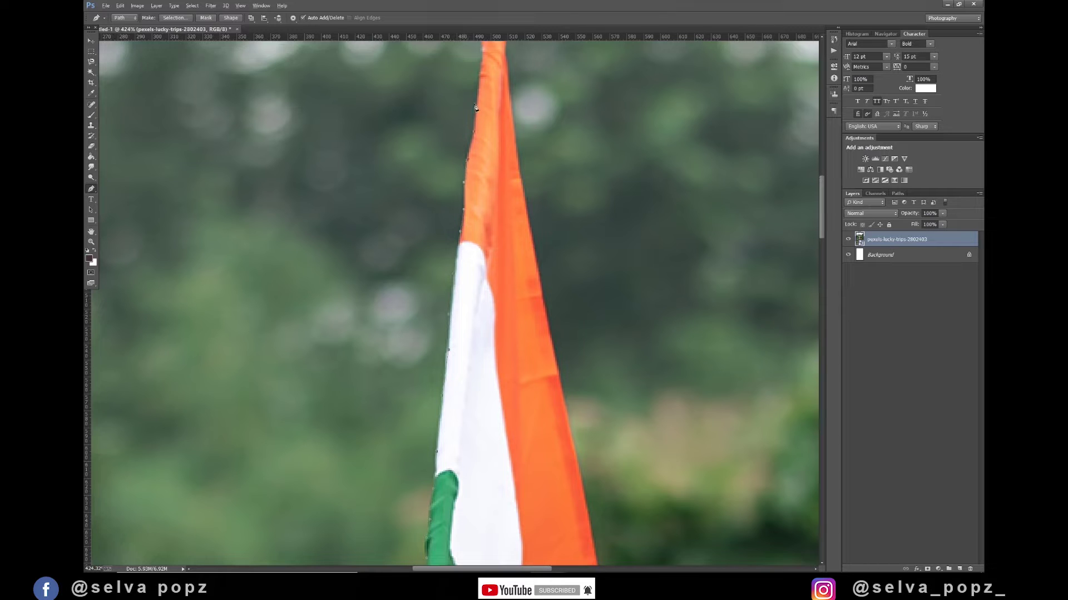
drag(499, 84, 508, 334)
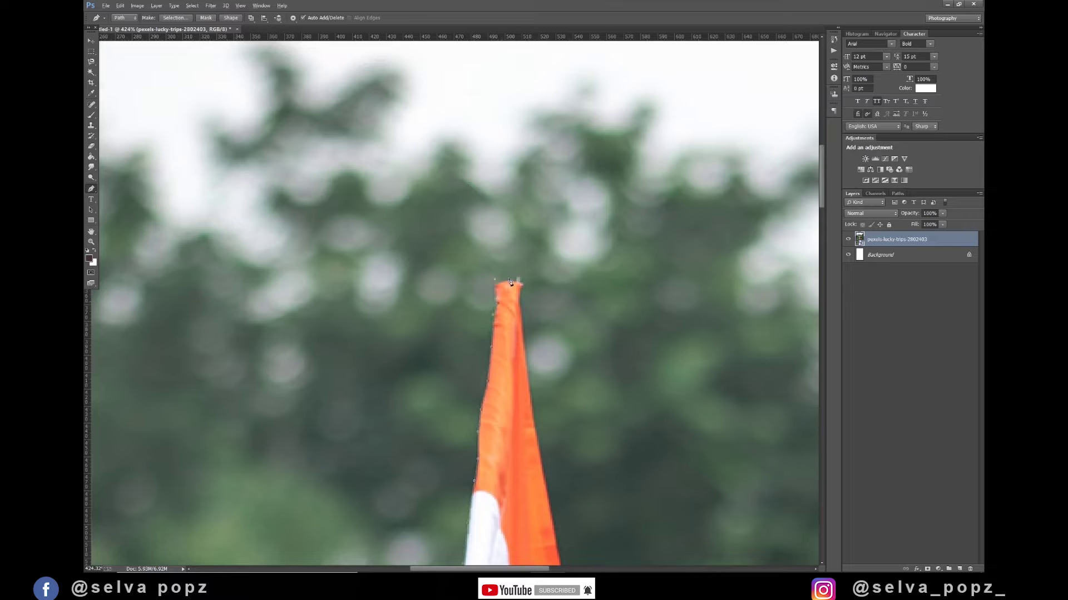
click(522, 339)
drag(554, 496, 437, 183)
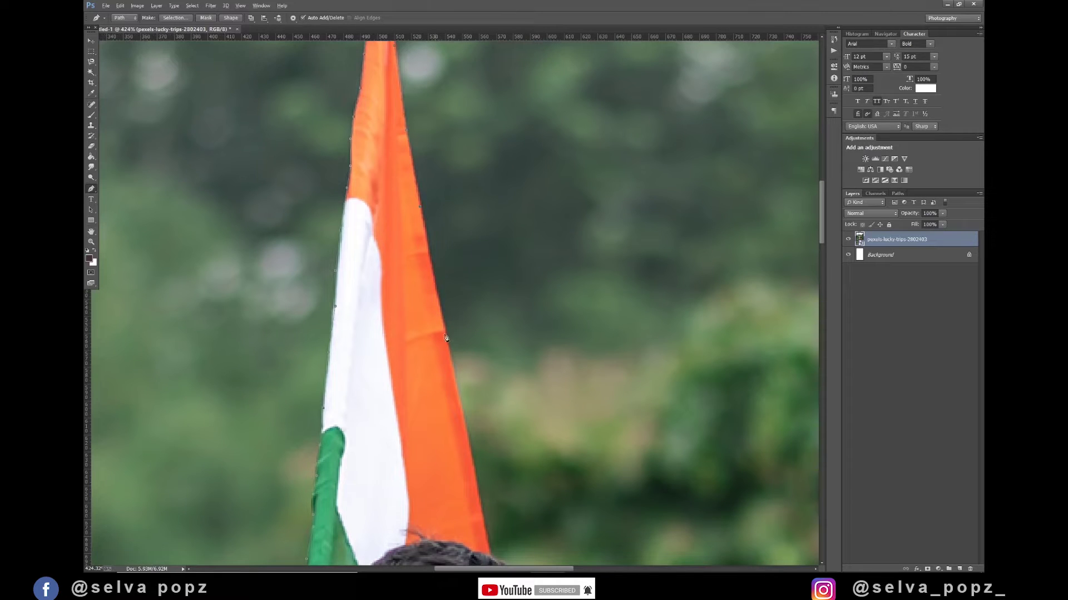
click(466, 434)
drag(510, 522, 410, 238)
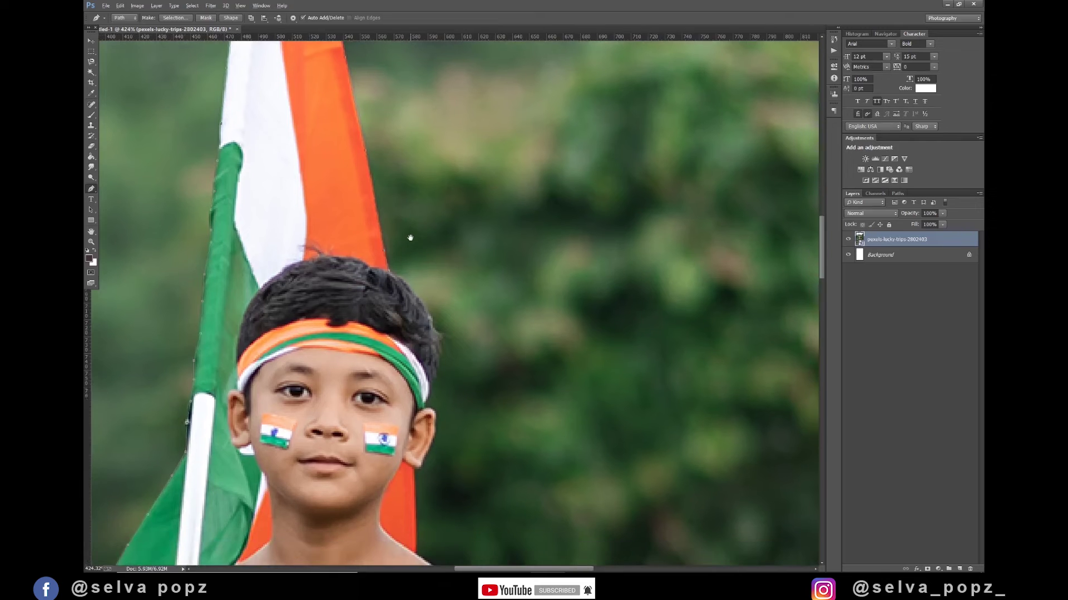
Step: Trace the path along the boy's hair and down around his ear
click(422, 306)
click(438, 354)
click(435, 378)
click(430, 402)
click(435, 412)
click(432, 445)
click(424, 462)
Step: Trace the path along the boy's shoulder, armband and down his arm
drag(460, 507, 325, 228)
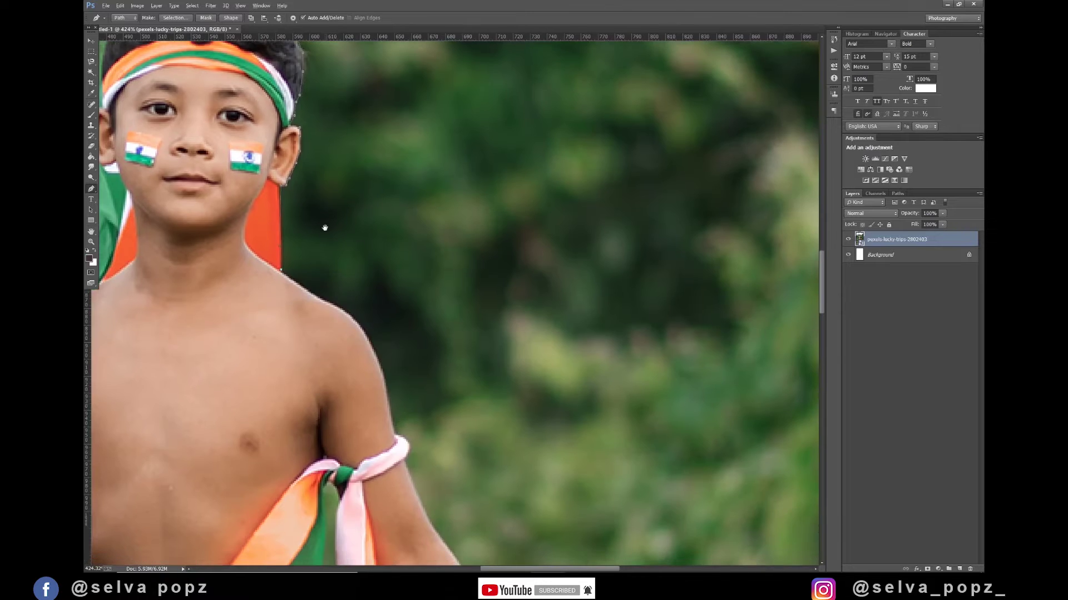
click(316, 296)
click(376, 356)
click(384, 381)
click(387, 410)
click(408, 448)
click(431, 526)
drag(464, 525, 383, 278)
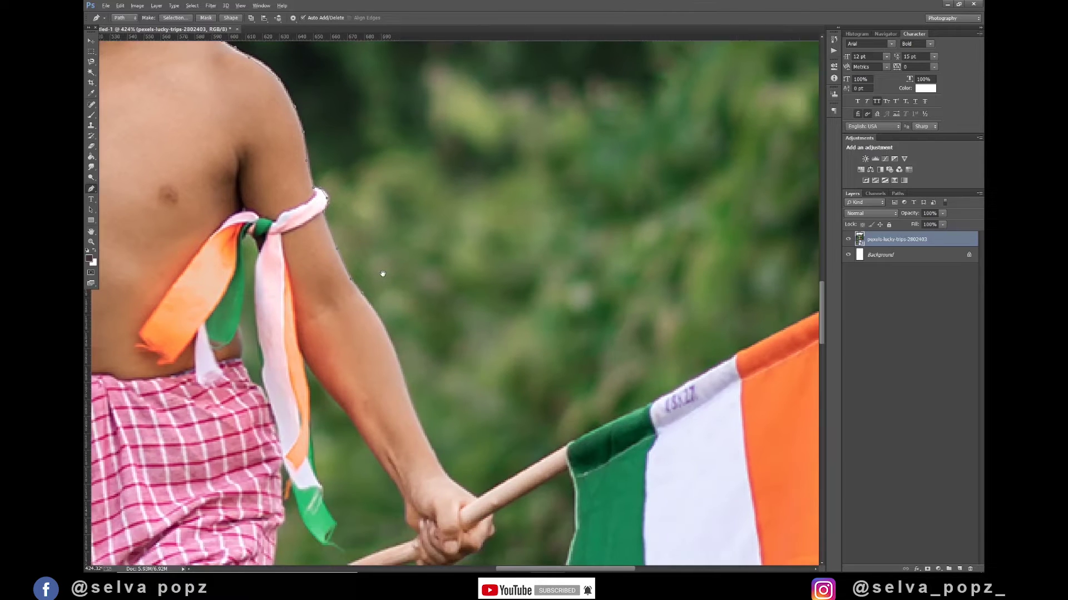
click(381, 316)
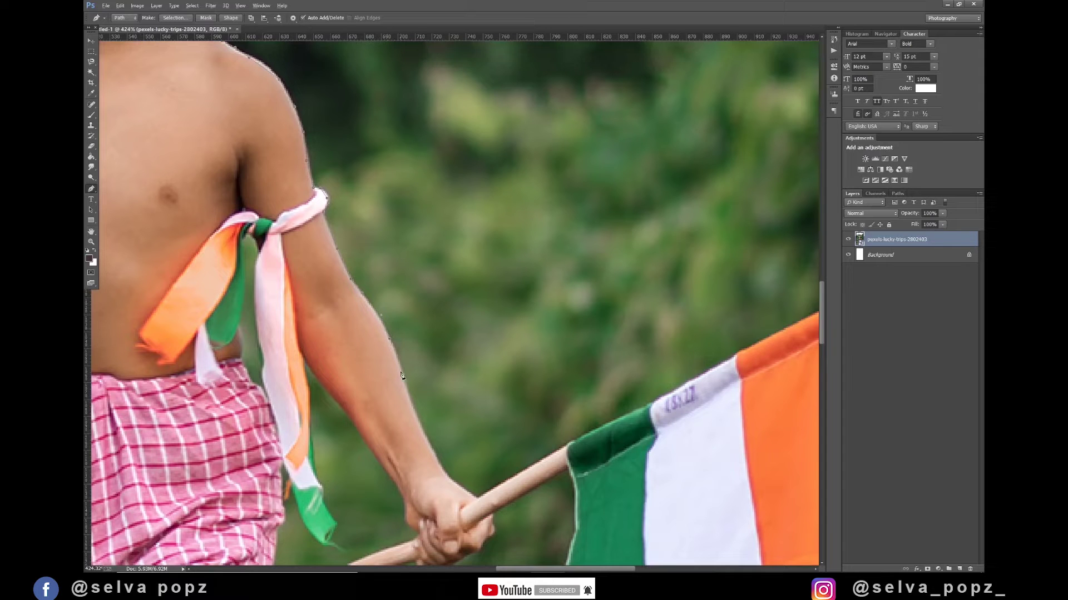
click(412, 405)
click(433, 449)
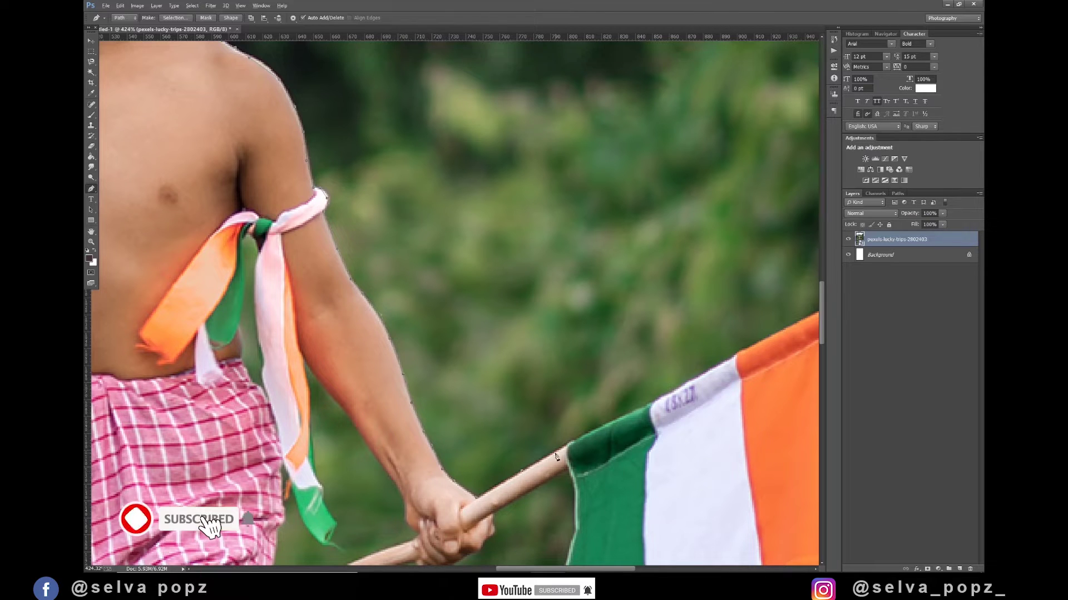
Step: Extend the path along the held flag's top edge, round its corner and down the right edge
click(635, 412)
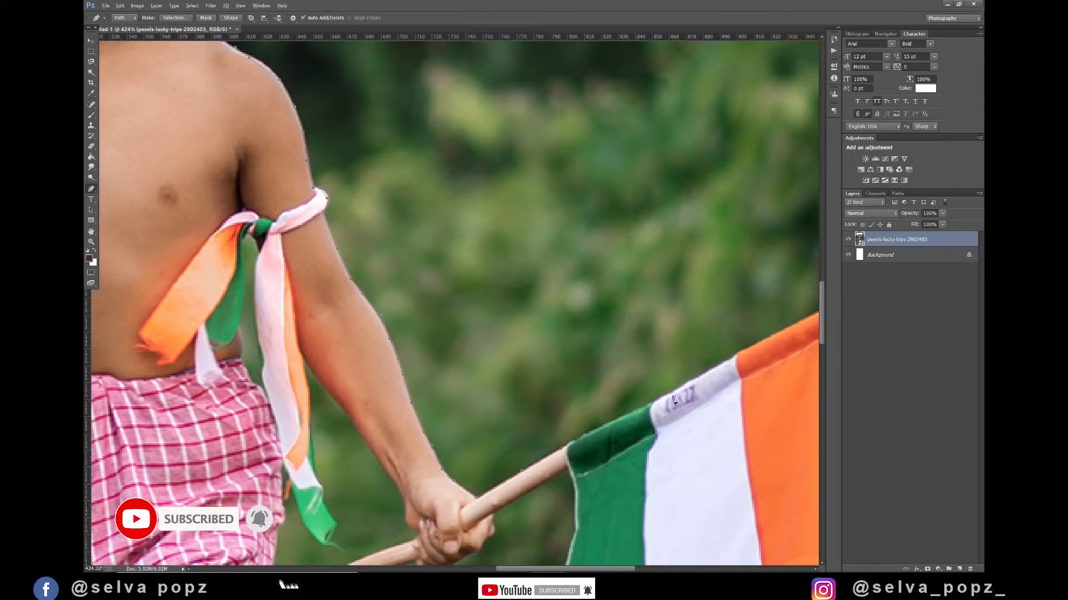
click(726, 361)
click(753, 345)
drag(473, 459, 172, 537)
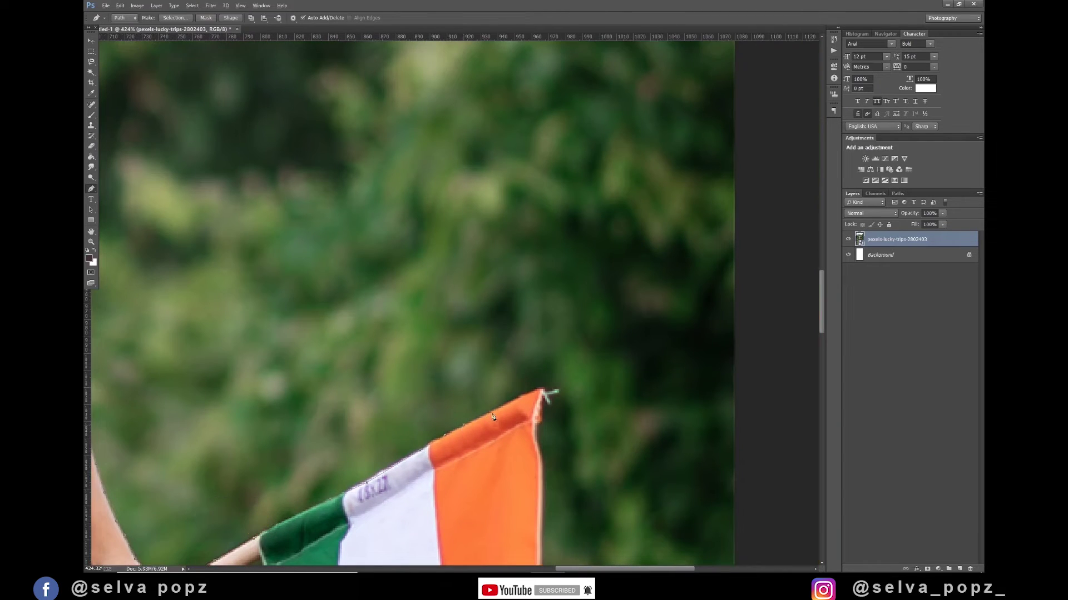
click(521, 394)
click(536, 425)
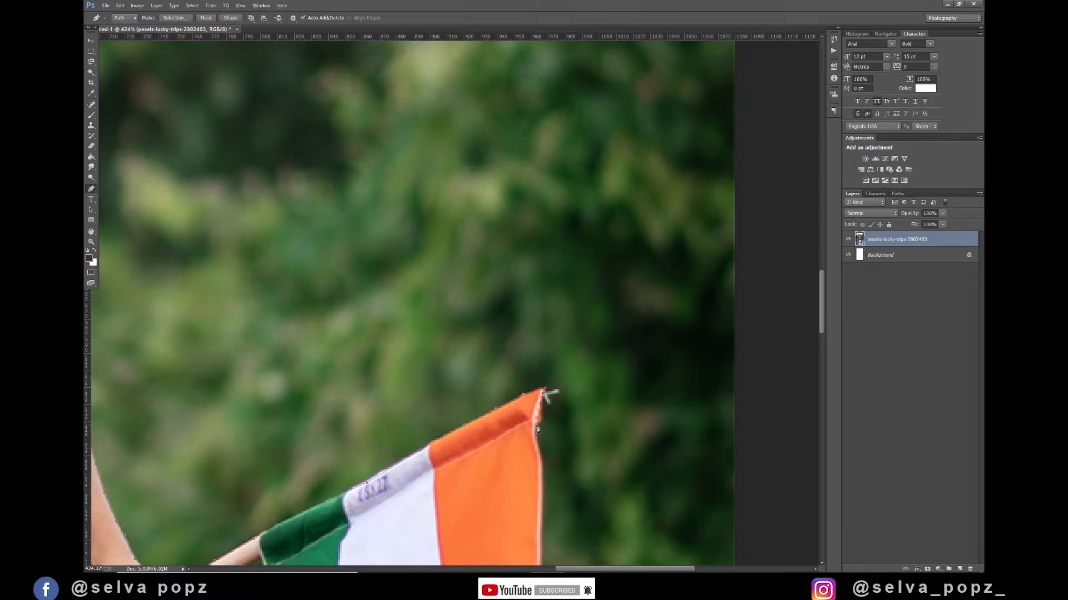
click(544, 479)
click(544, 531)
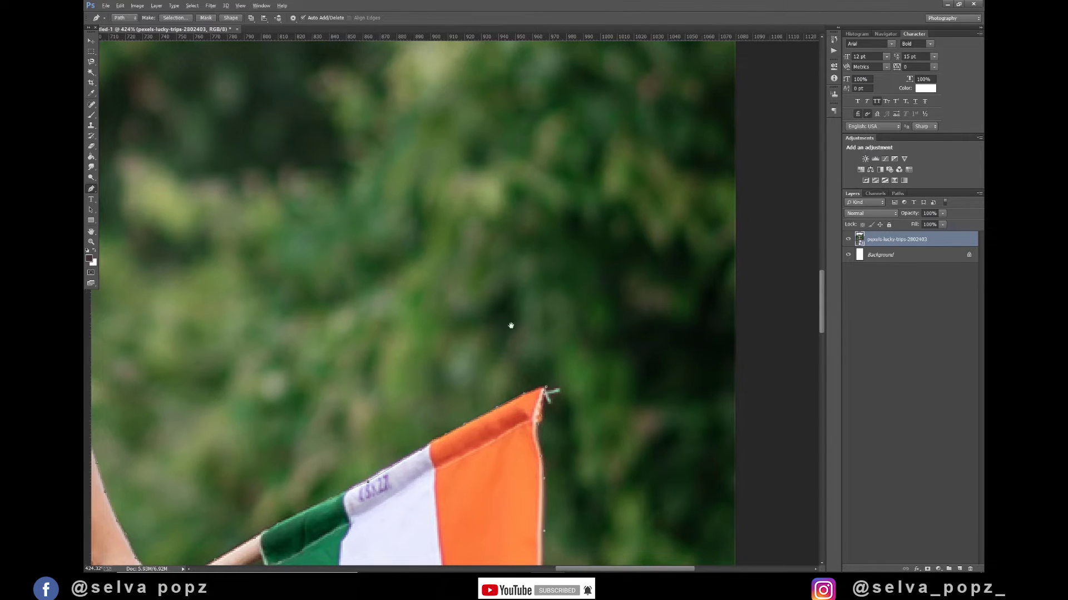
drag(511, 325, 510, 219)
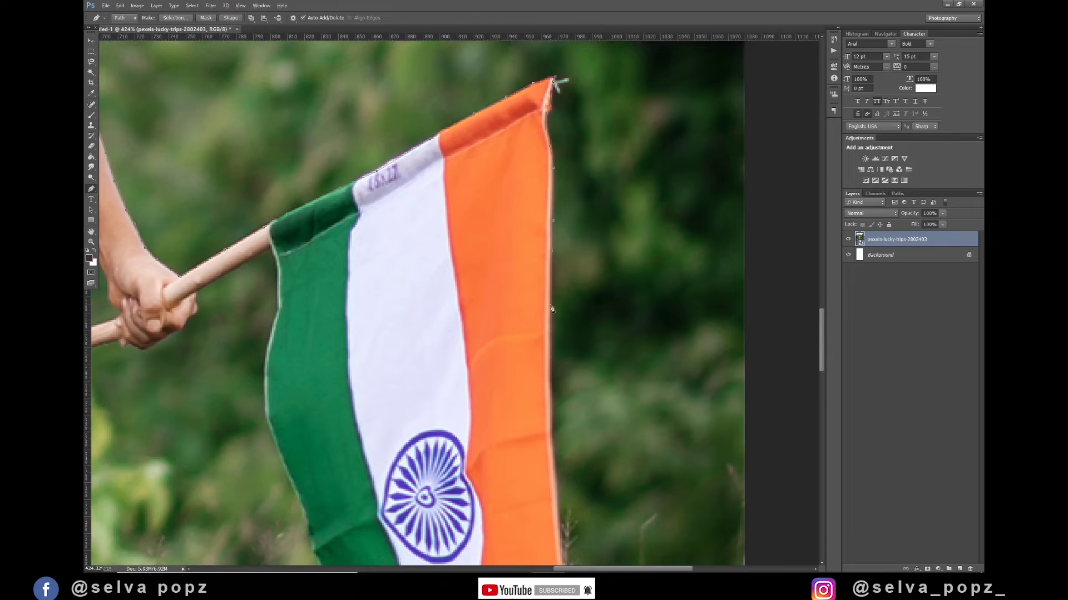
Step: Trace the flag's right edge, bottom corner, bottom edge and up its left side
click(550, 308)
click(550, 382)
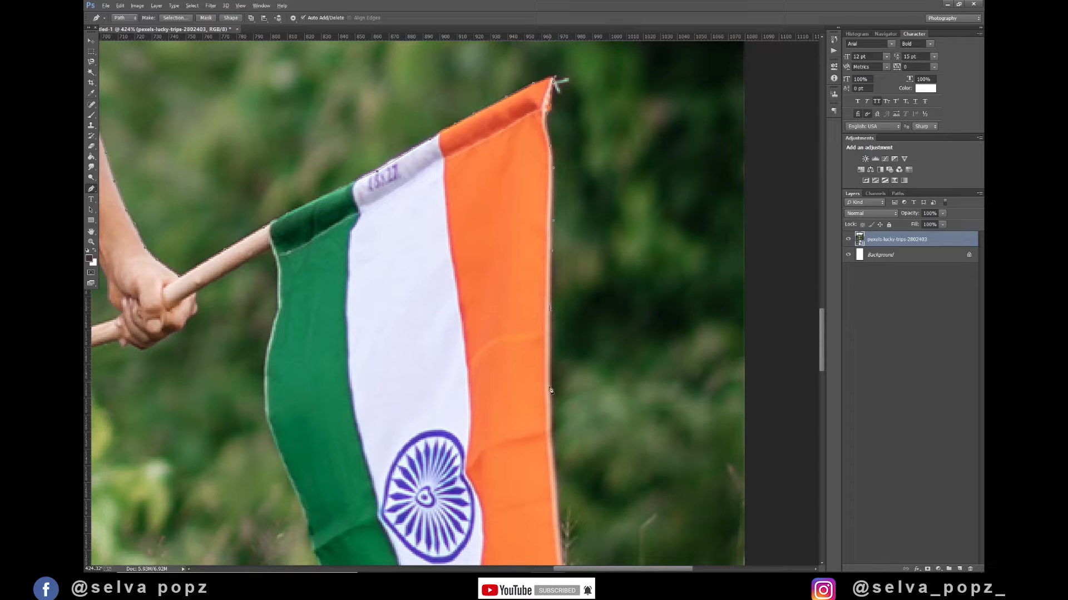
click(554, 453)
drag(550, 513, 481, 182)
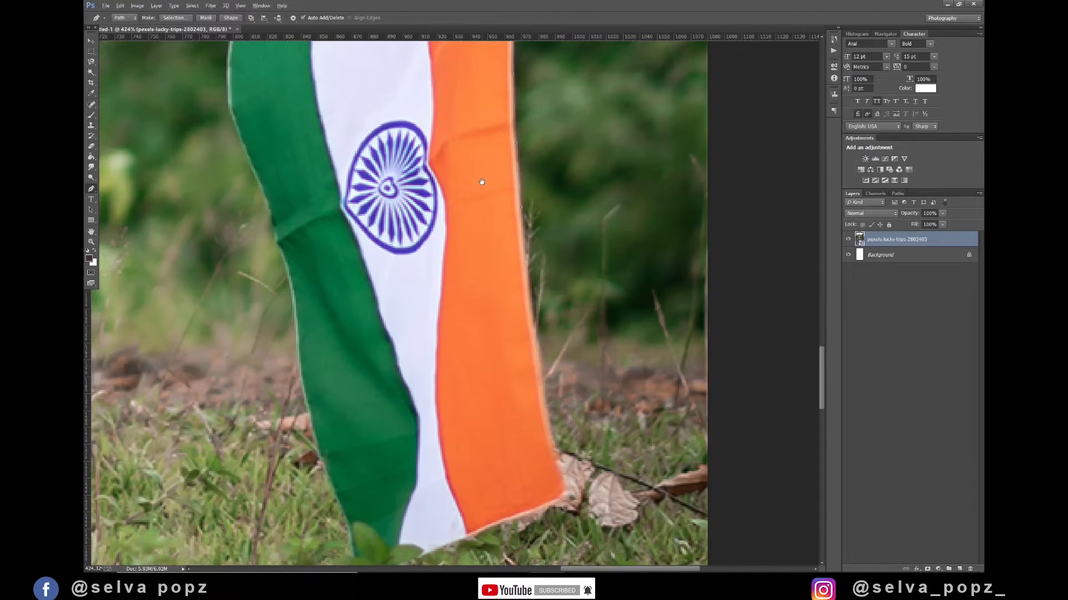
click(533, 327)
click(568, 492)
drag(387, 523, 472, 386)
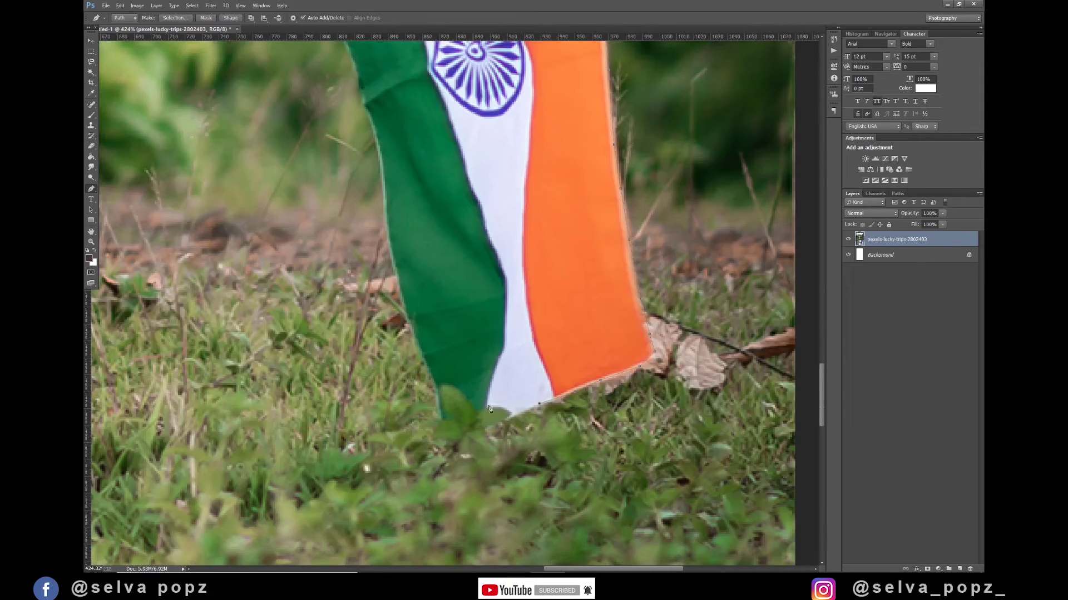
click(512, 415)
click(442, 433)
click(431, 374)
click(386, 219)
Step: Trace the path along the flagpole and beneath the hand holding it
drag(385, 80, 458, 455)
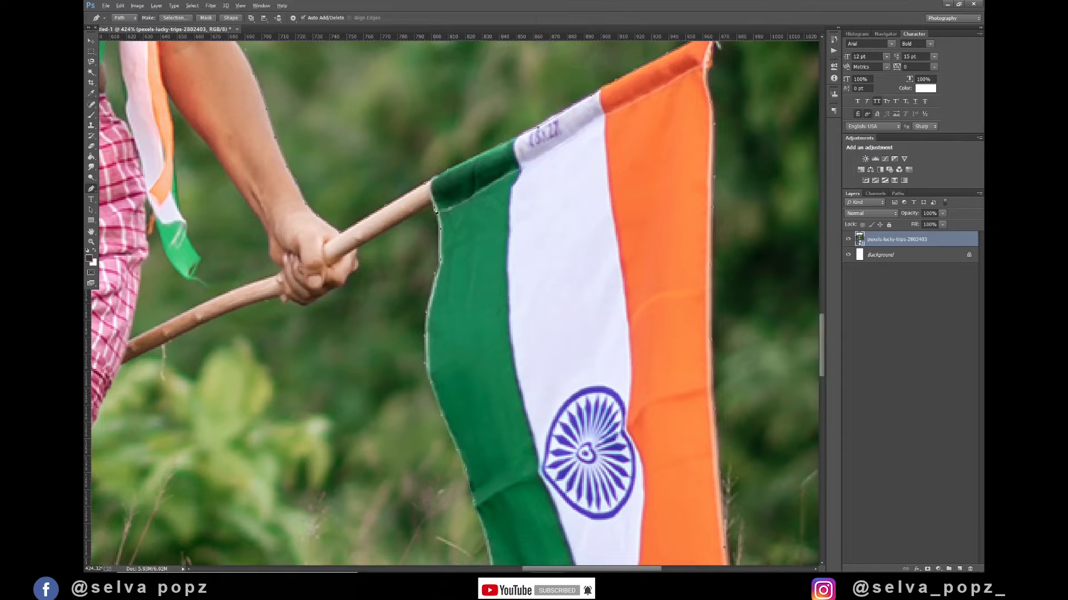
click(404, 218)
click(372, 240)
click(334, 286)
click(319, 299)
click(293, 303)
click(159, 345)
Step: Trace down the boy's knee and leg and close the path at his feet
drag(129, 402, 564, 194)
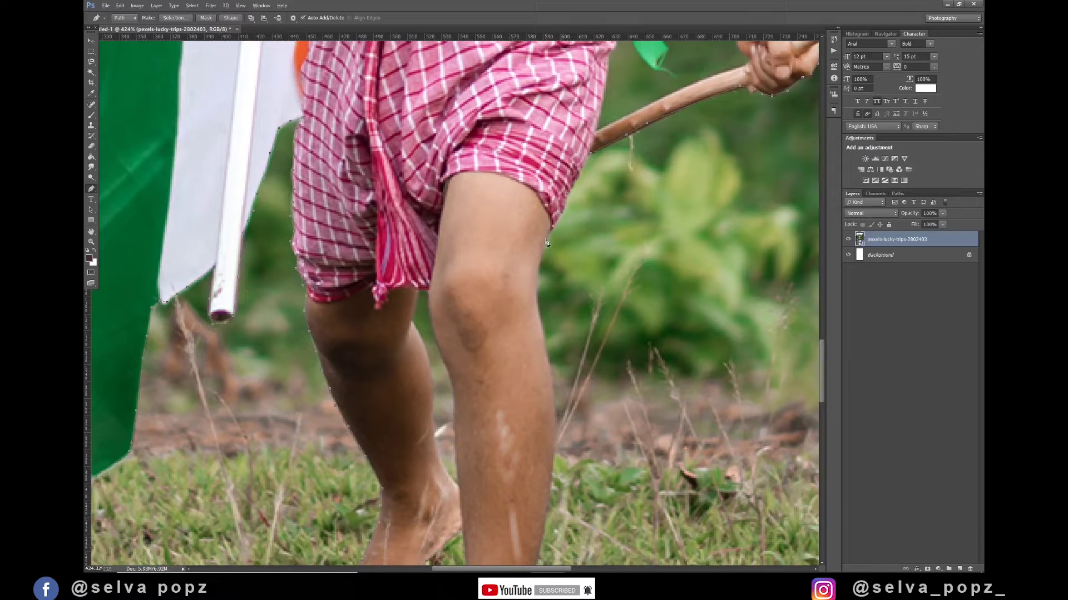
click(537, 262)
click(556, 393)
drag(555, 455, 508, 189)
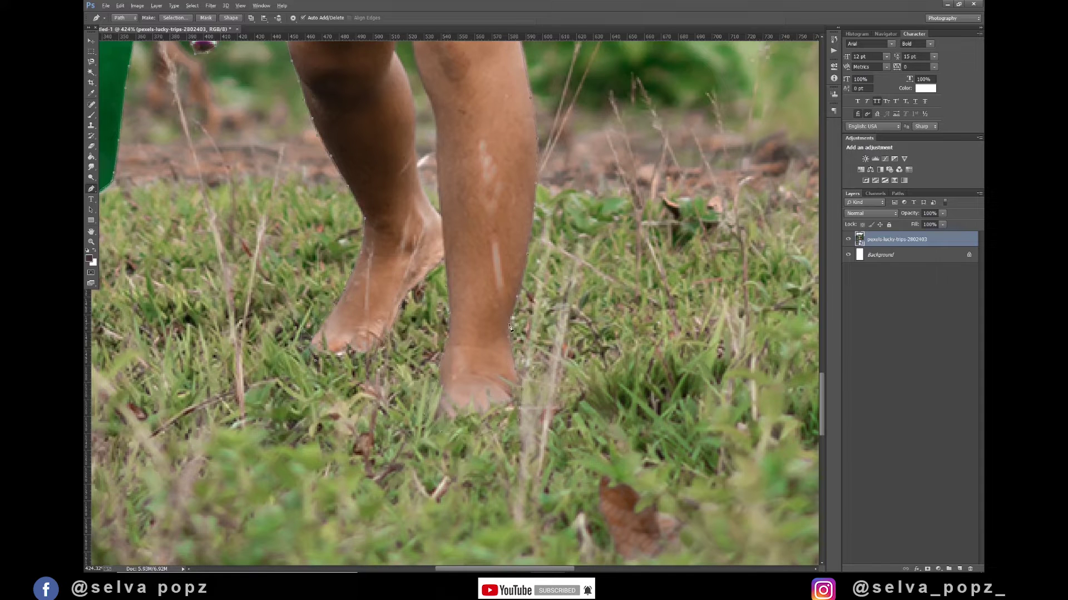
click(514, 351)
Step: Load the closed path as a selection and add a layer mask hiding the photo's background
key(ctrl+Return)
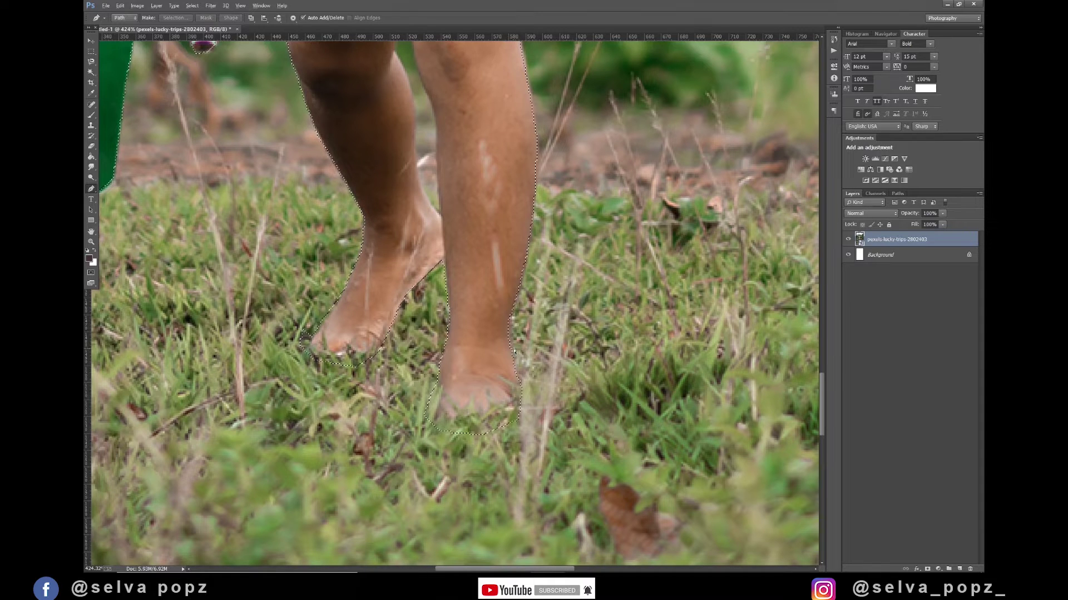
key(ctrl+0)
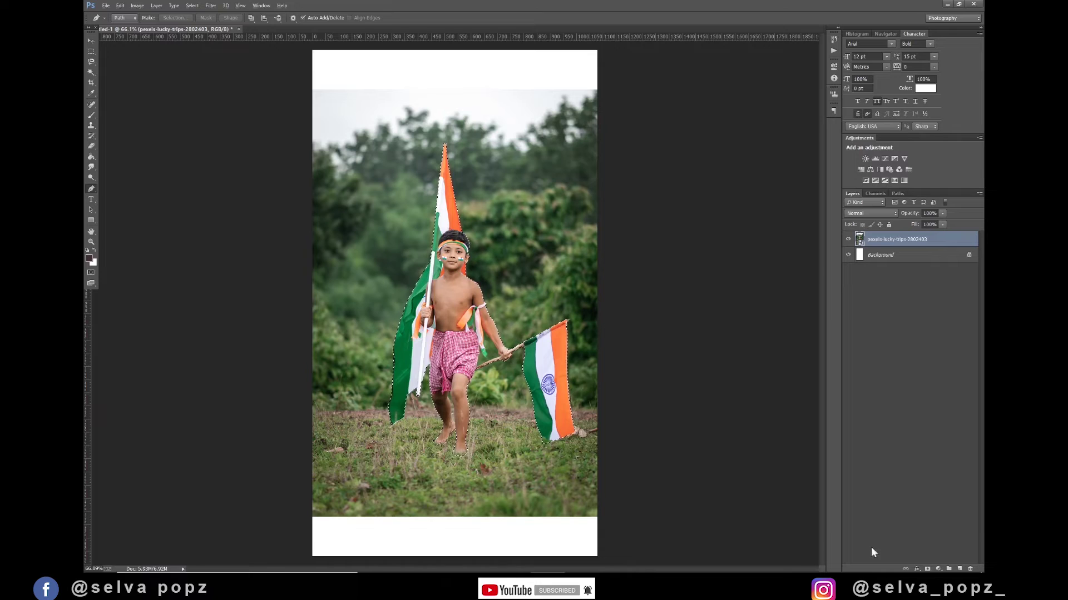
click(927, 569)
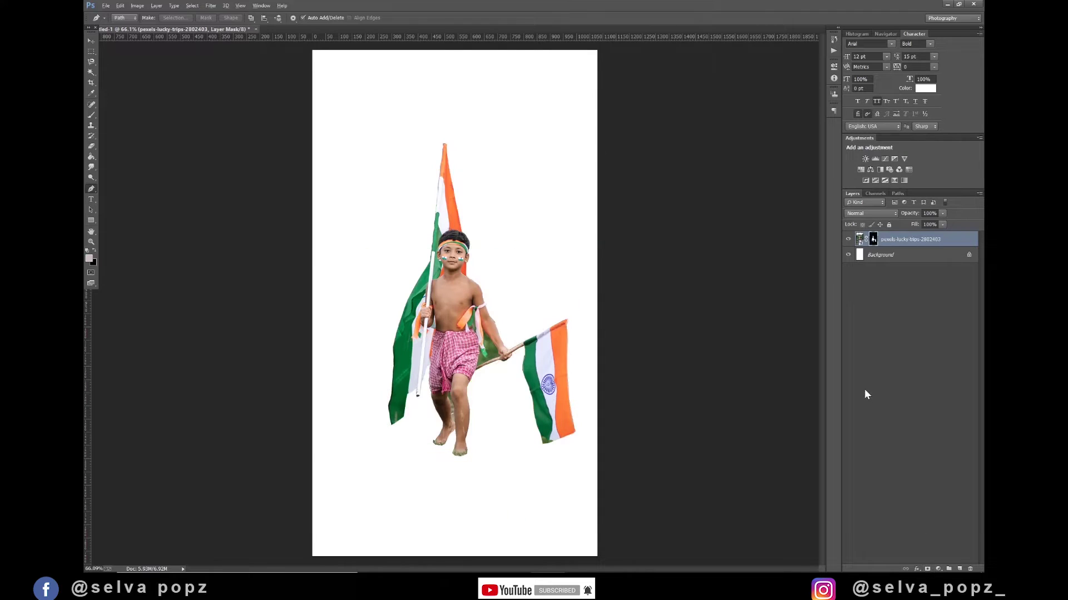
click(883, 255)
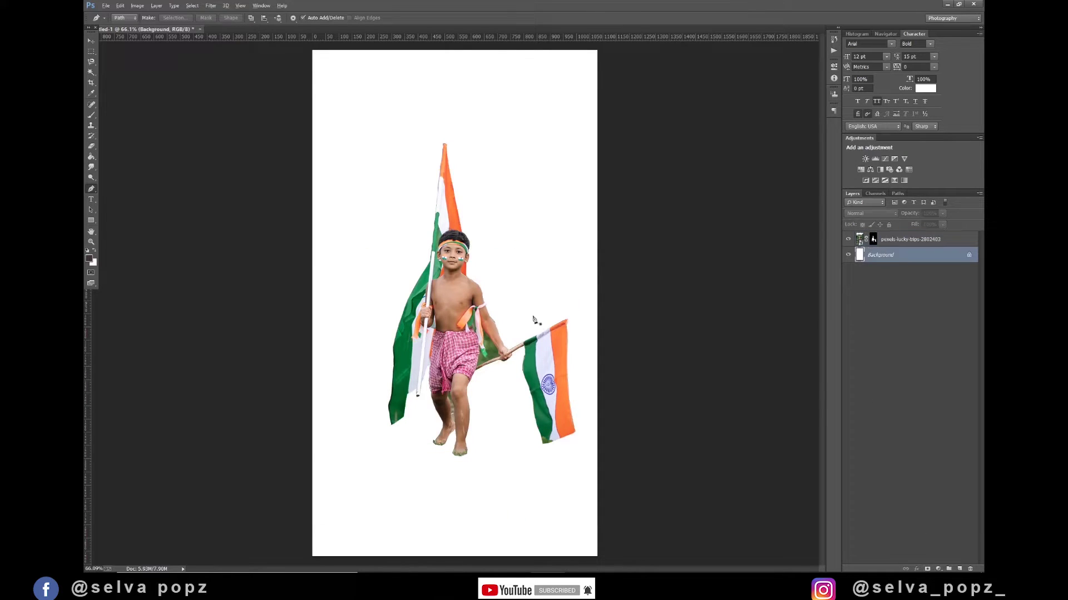
click(89, 260)
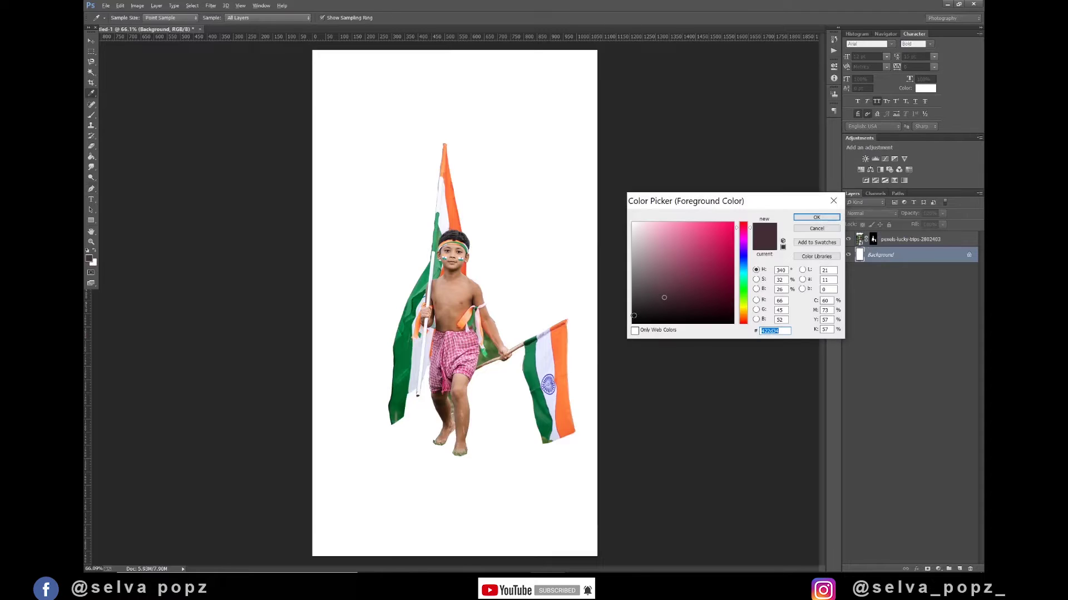
Step: Set the foreground colour to black and Paint Bucket-fill the Background layer black
click(816, 218)
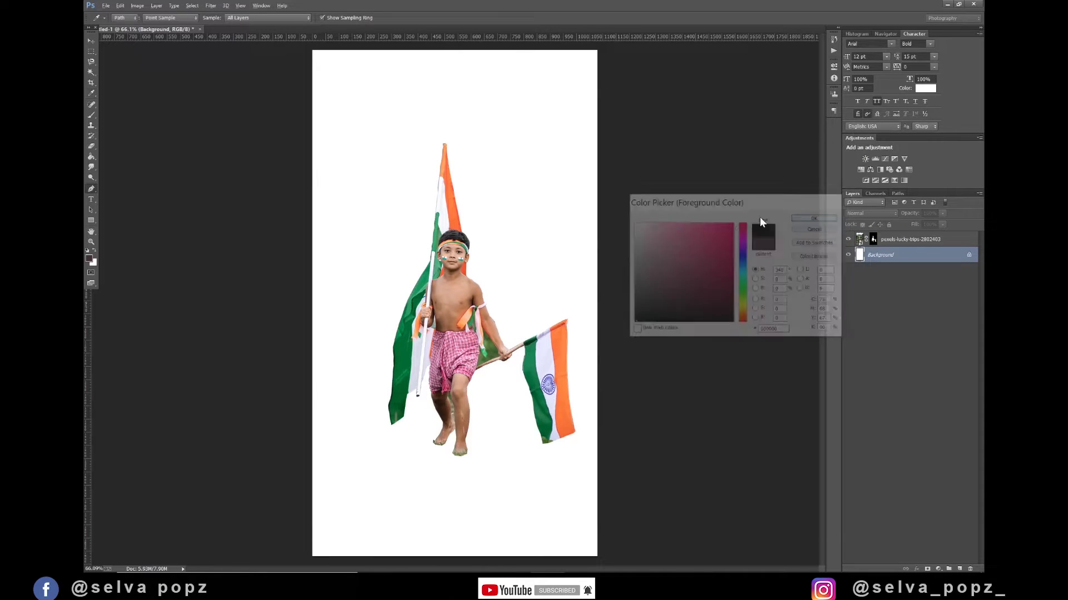
key(p)
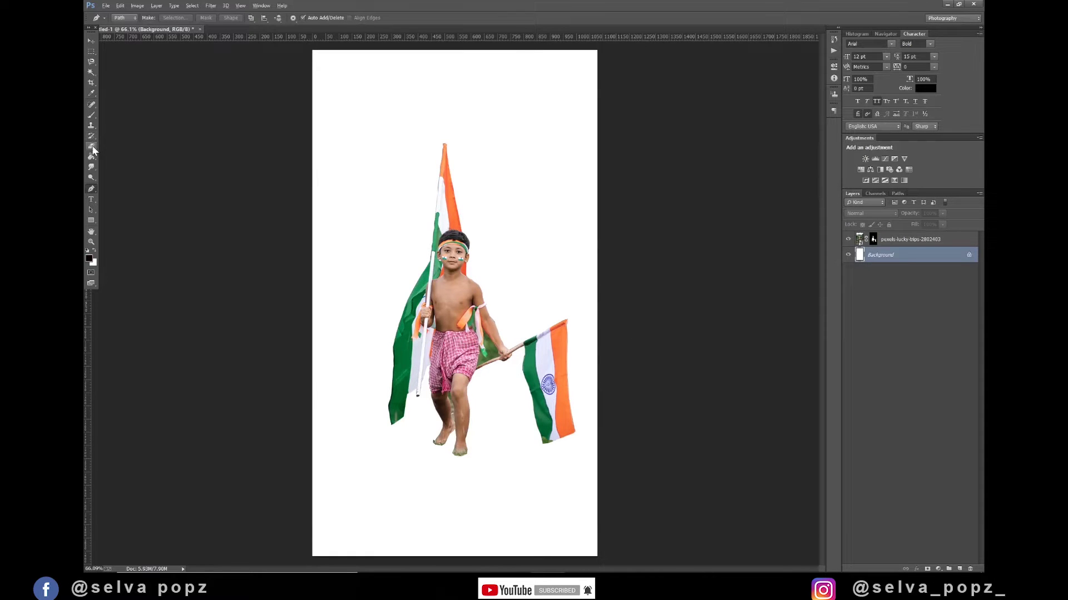
click(92, 147)
click(91, 136)
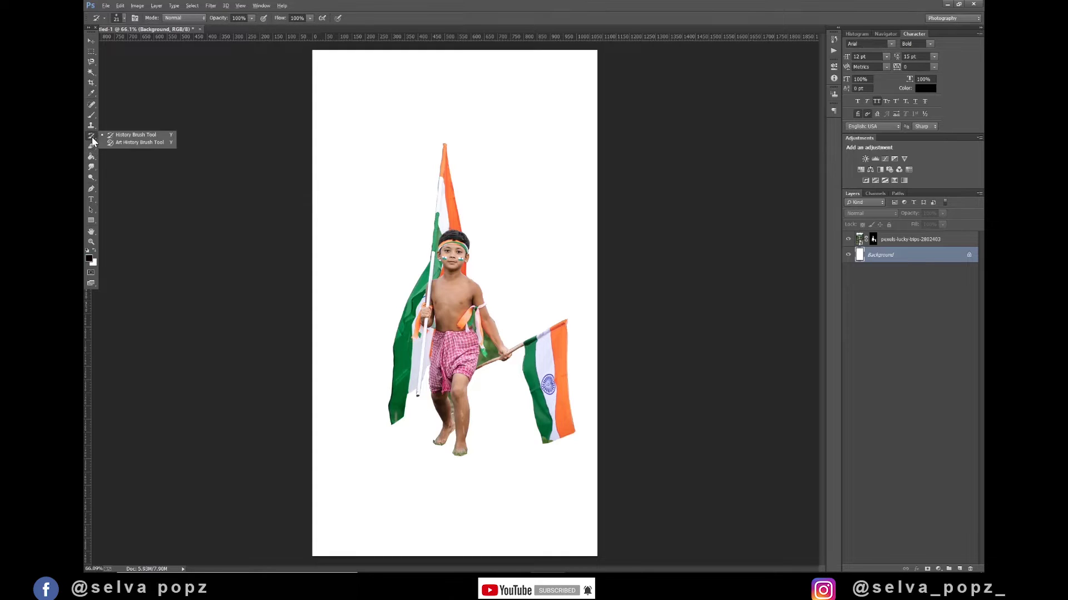
click(93, 120)
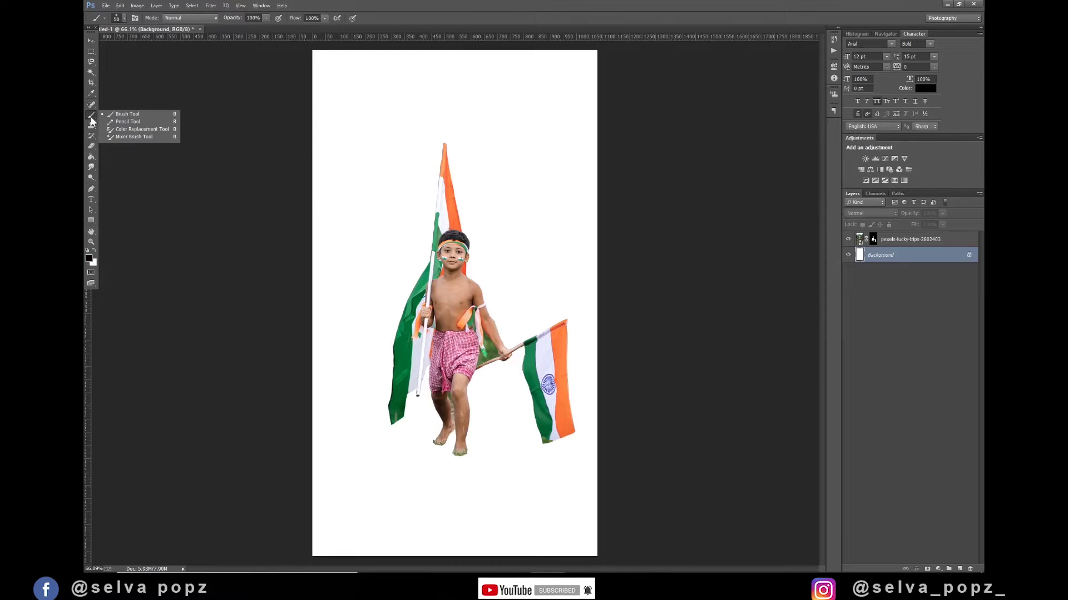
click(91, 157)
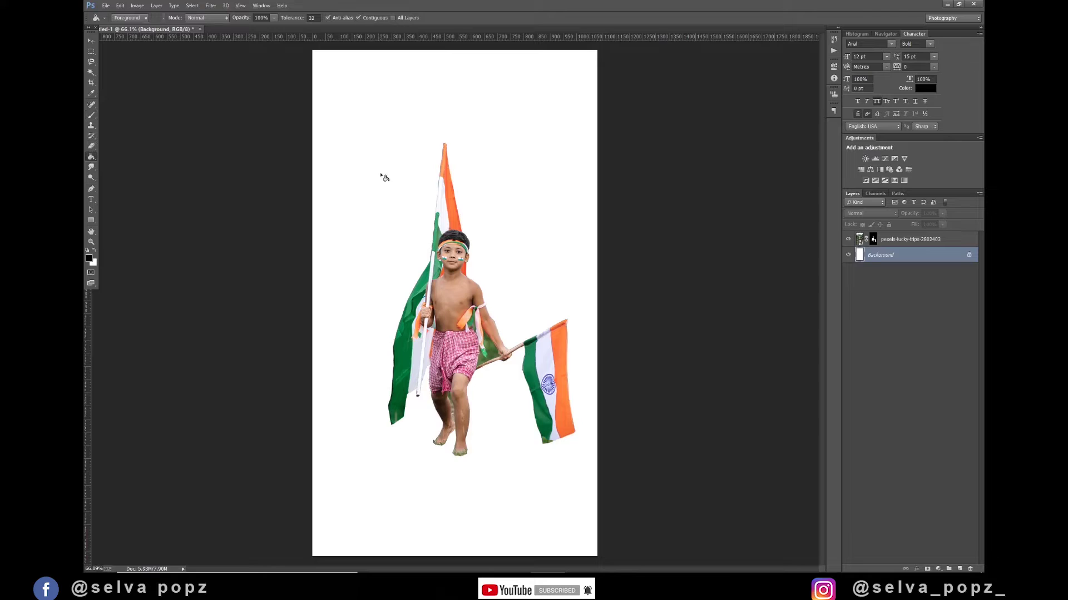
click(381, 175)
click(91, 41)
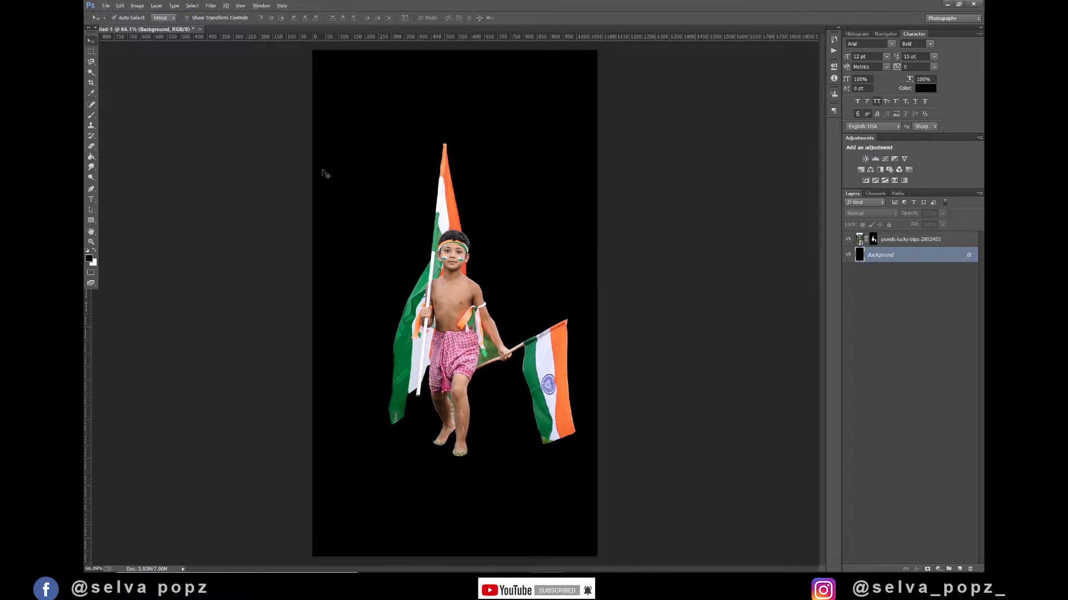
Step: Reactivate the boy's photo layer and return to the Pen tool
scroll(517, 342, up, 3)
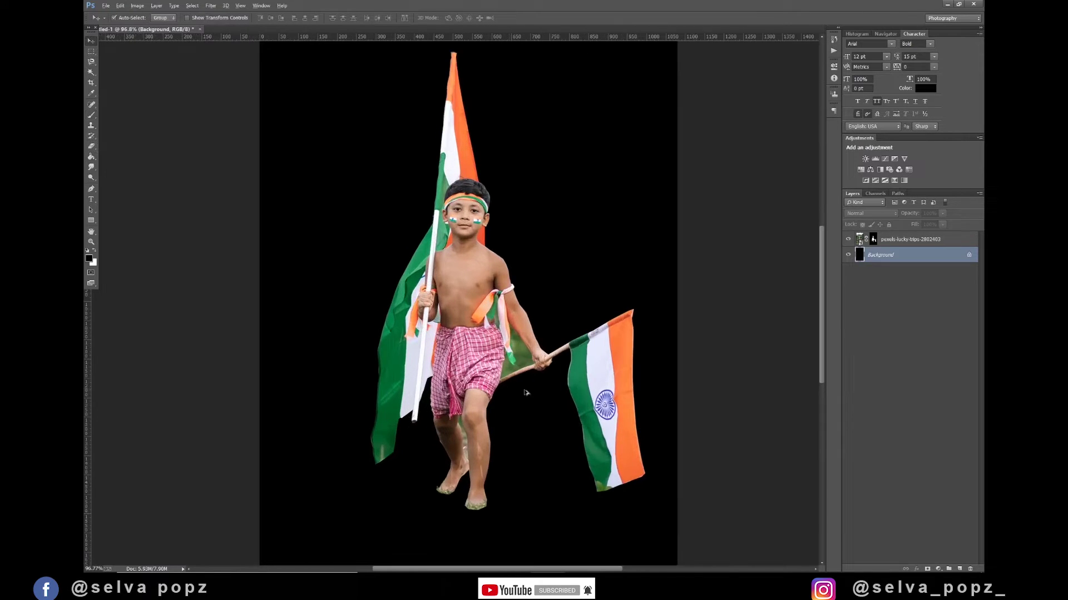
scroll(454, 300, up, 5)
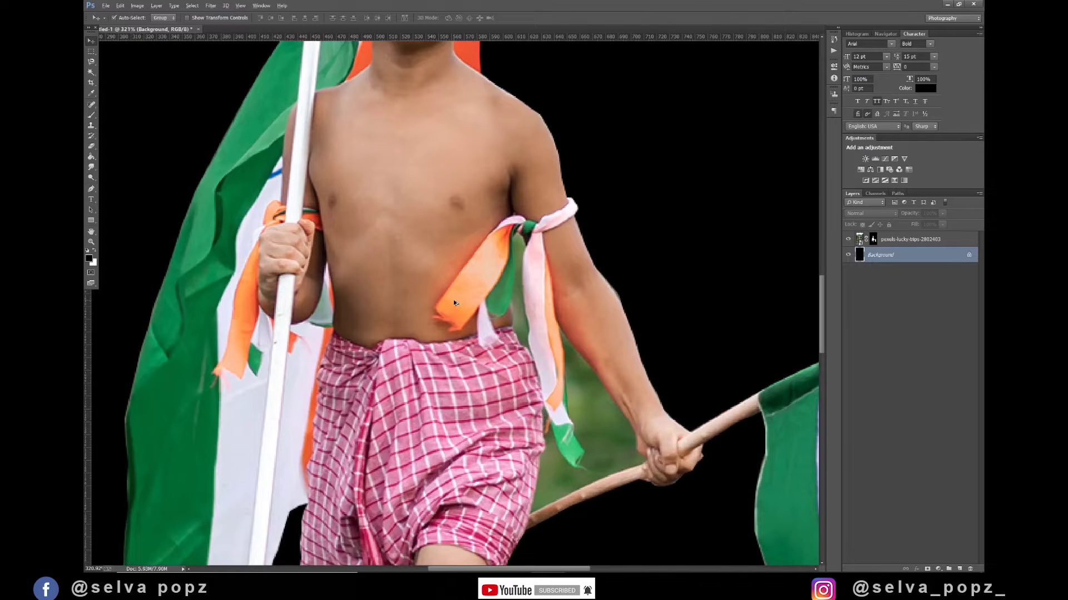
scroll(453, 304, up, 2)
click(859, 239)
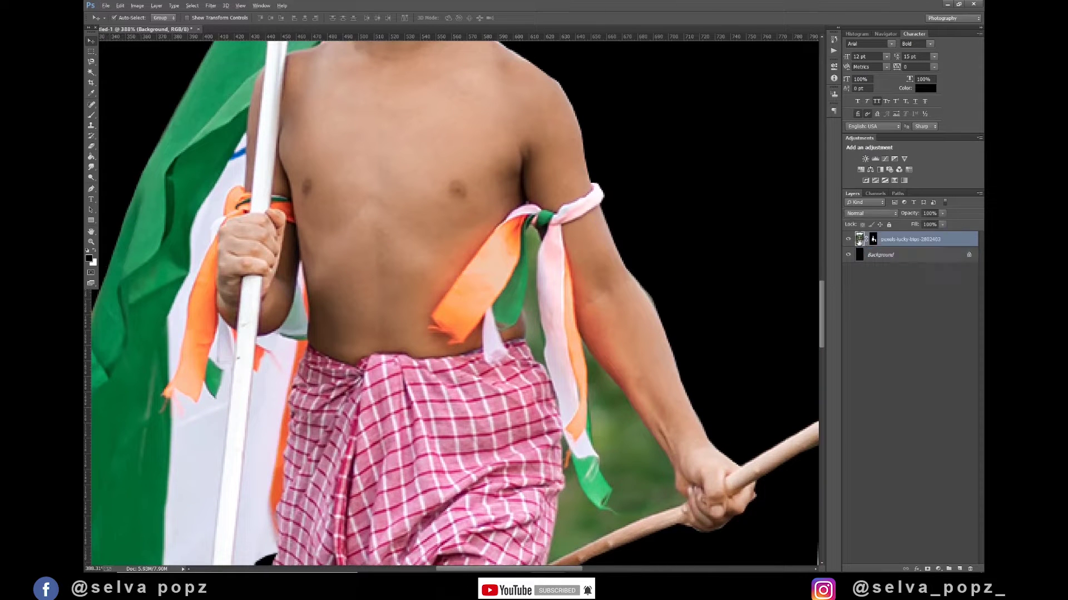
click(92, 190)
scroll(573, 335, up, 1)
scroll(563, 310, up, 2)
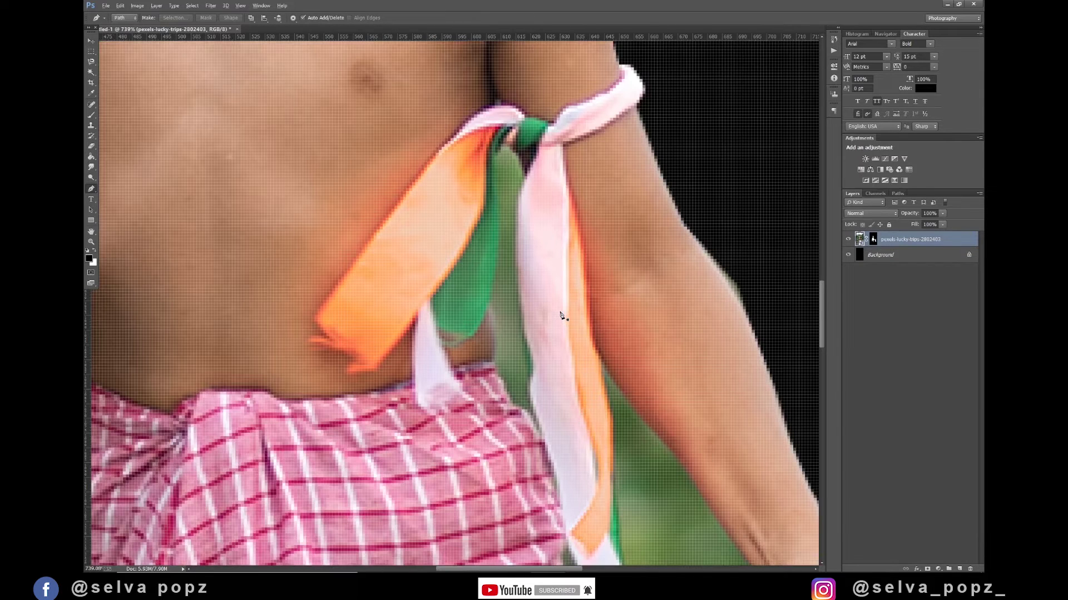
Step: Pen-trace the green patch beside the ribbon knot and fill it black on the layer mask
click(496, 150)
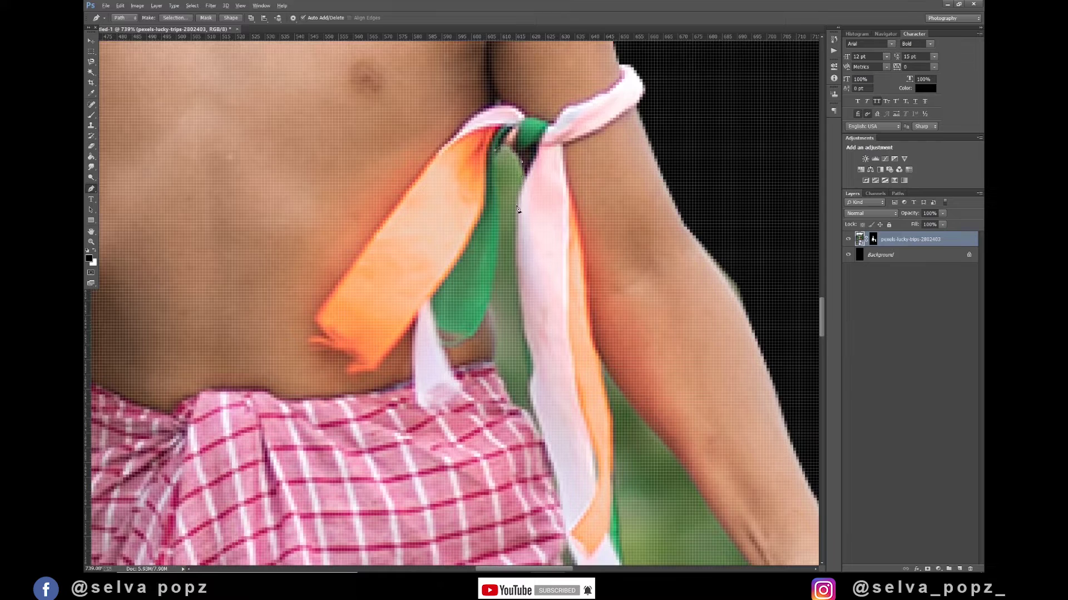
click(524, 340)
drag(538, 435, 524, 413)
click(494, 149)
key(ctrl+Return)
click(872, 239)
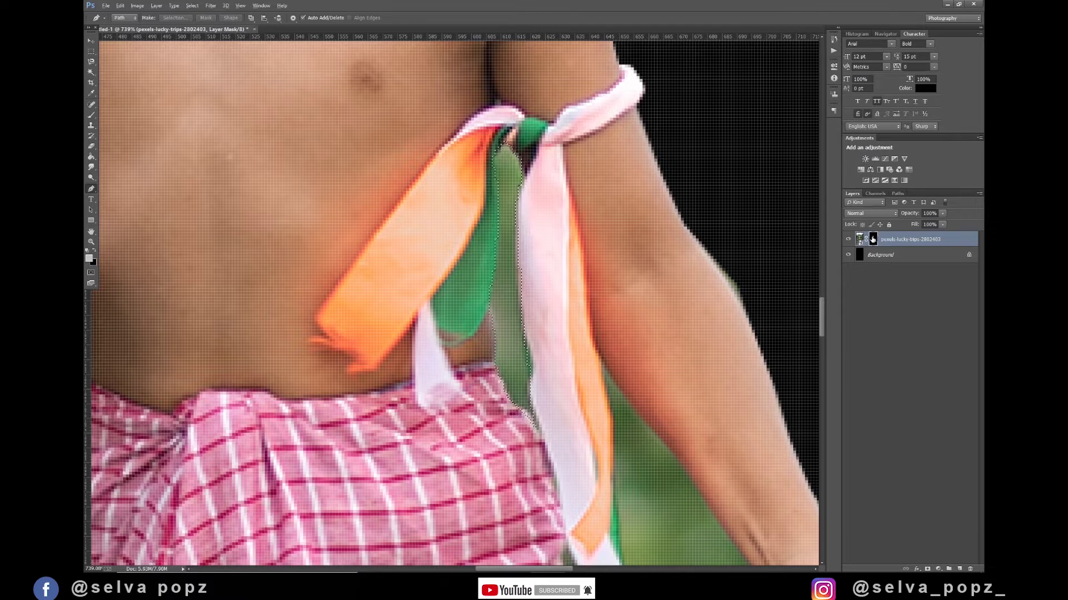
key(ctrl+BackSpace)
key(ctrl+d)
Step: Trace an outline down the arm, along the skirt and flag edge, and fit the view
drag(506, 439, 378, 189)
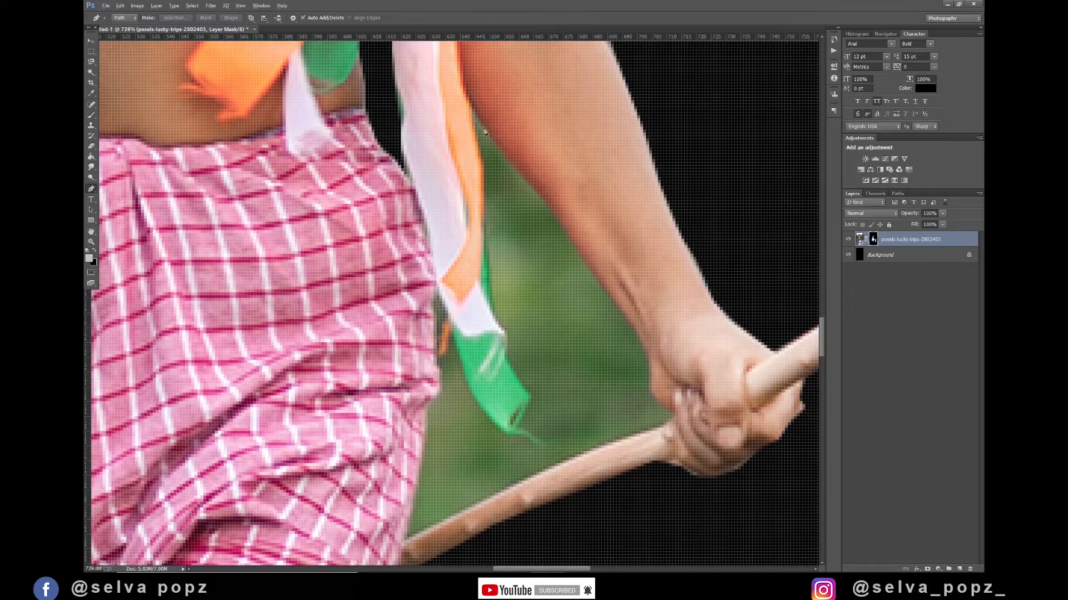
click(475, 116)
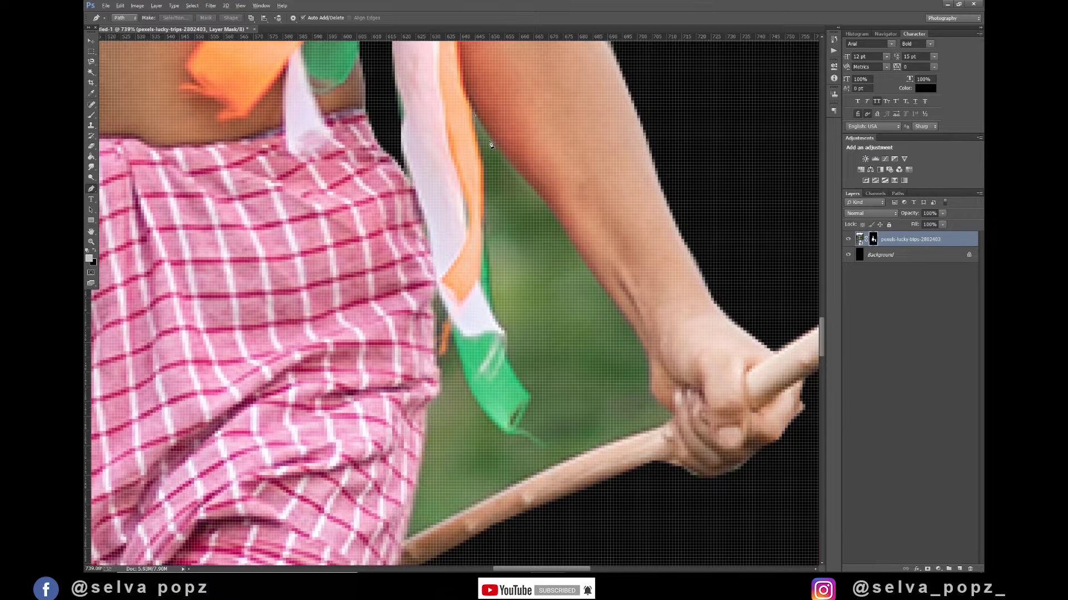
click(514, 173)
click(535, 195)
click(560, 223)
click(612, 306)
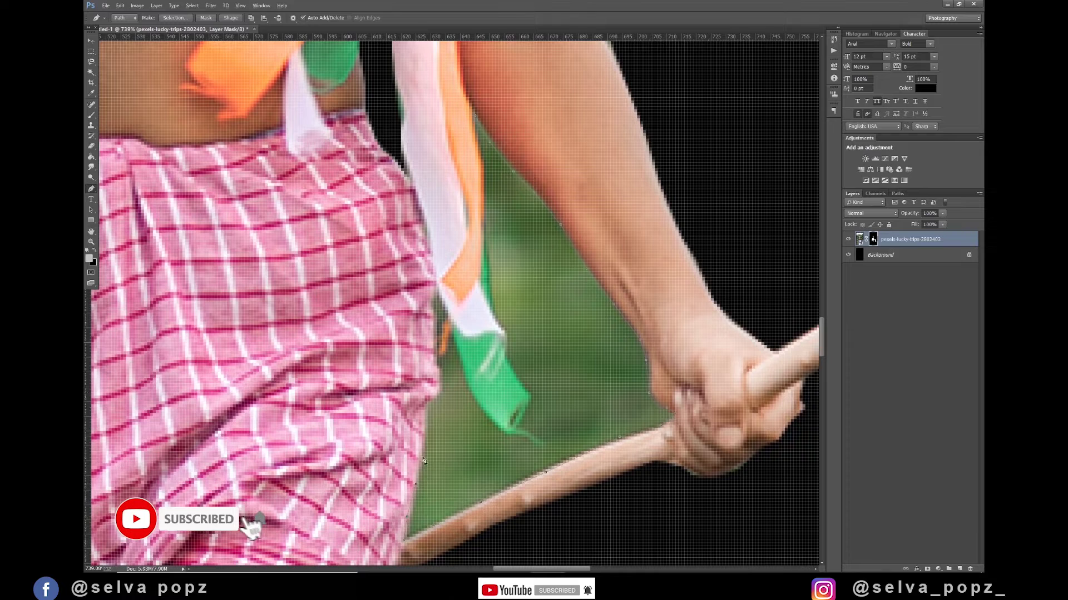
click(436, 389)
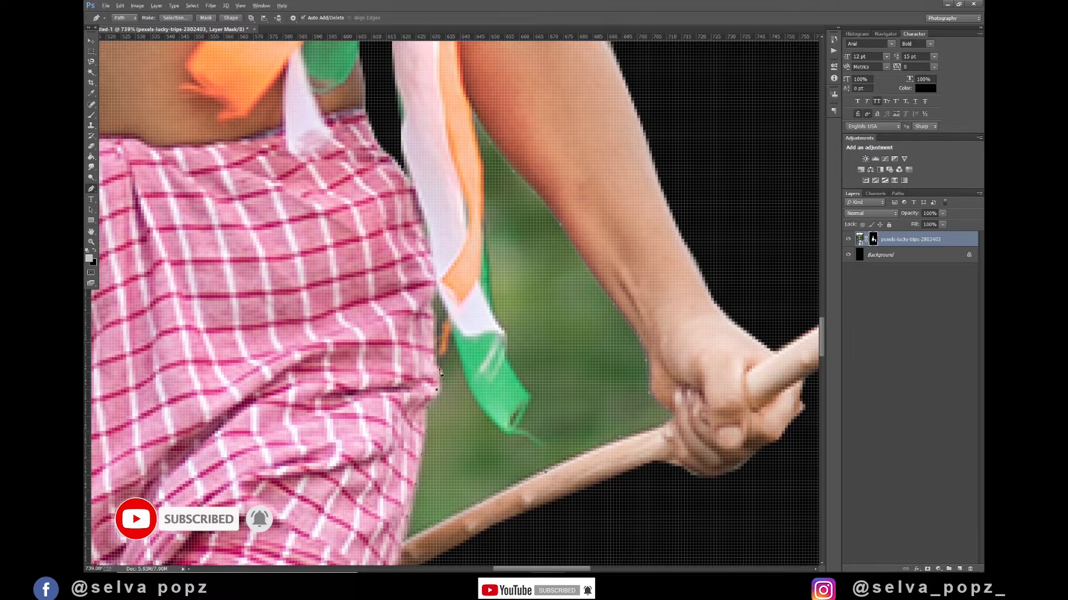
click(439, 370)
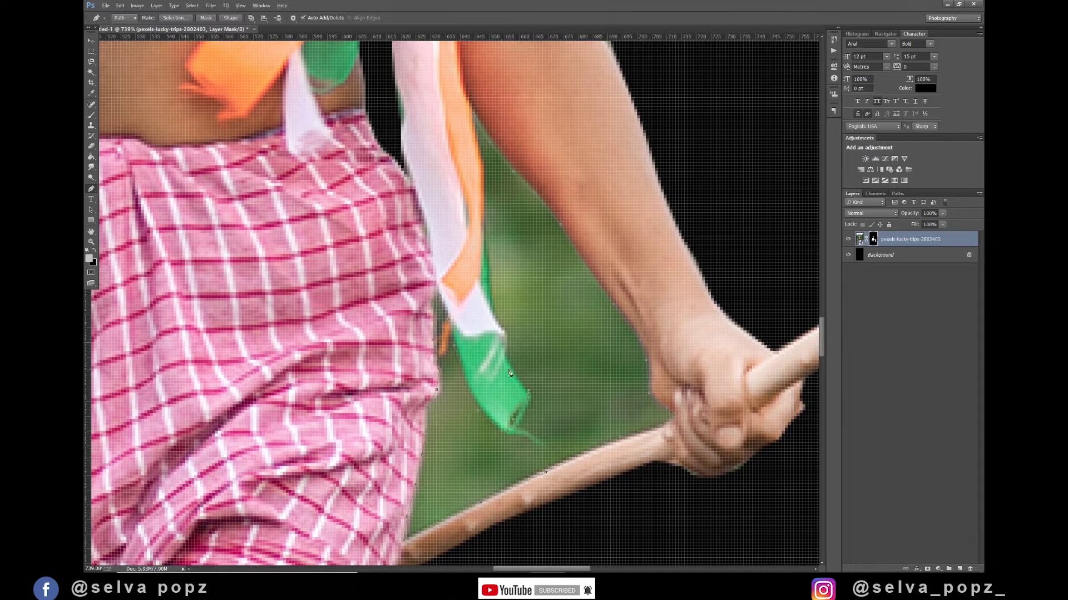
click(501, 331)
click(485, 240)
scroll(473, 130, up, 3)
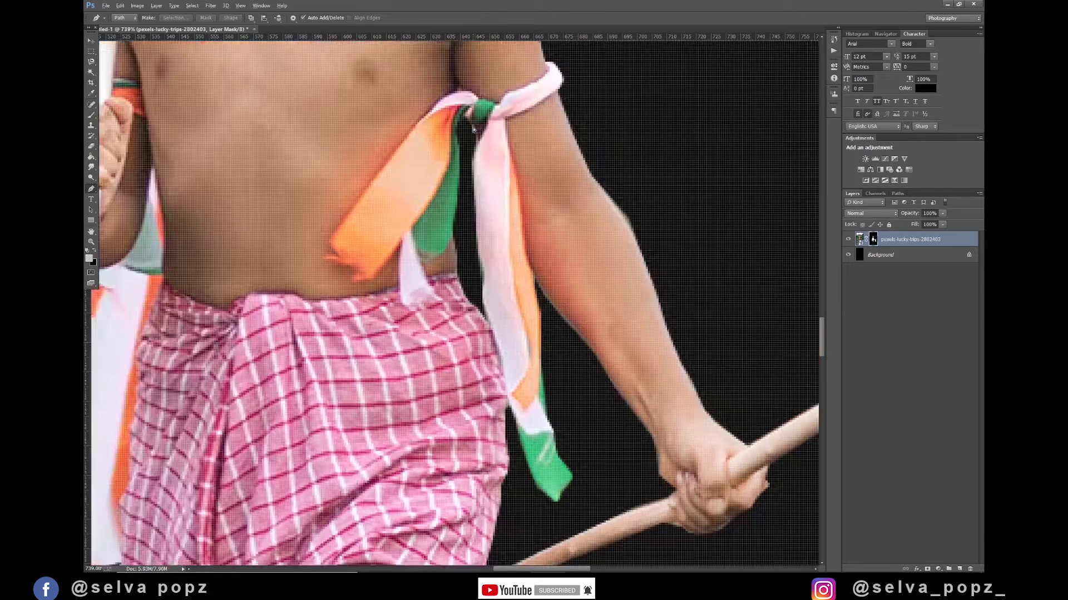
key(ctrl+0)
Step: Pen-trace the green gap between the legs and delete it from the mask
scroll(439, 462, up, 1)
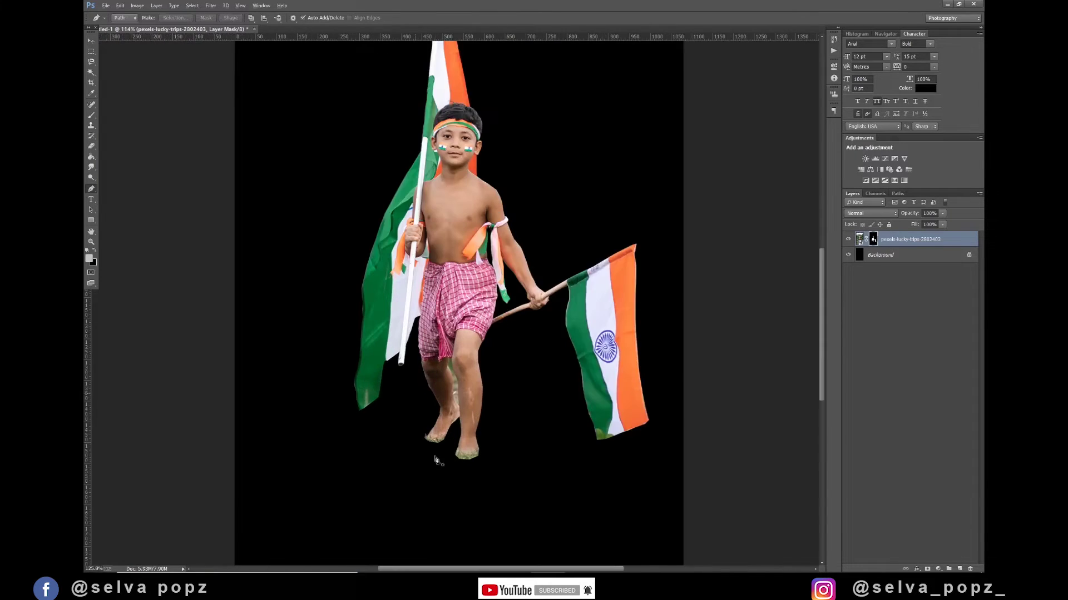
scroll(435, 459, up, 2)
scroll(439, 444, up, 1)
scroll(451, 417, up, 2)
scroll(463, 386, up, 2)
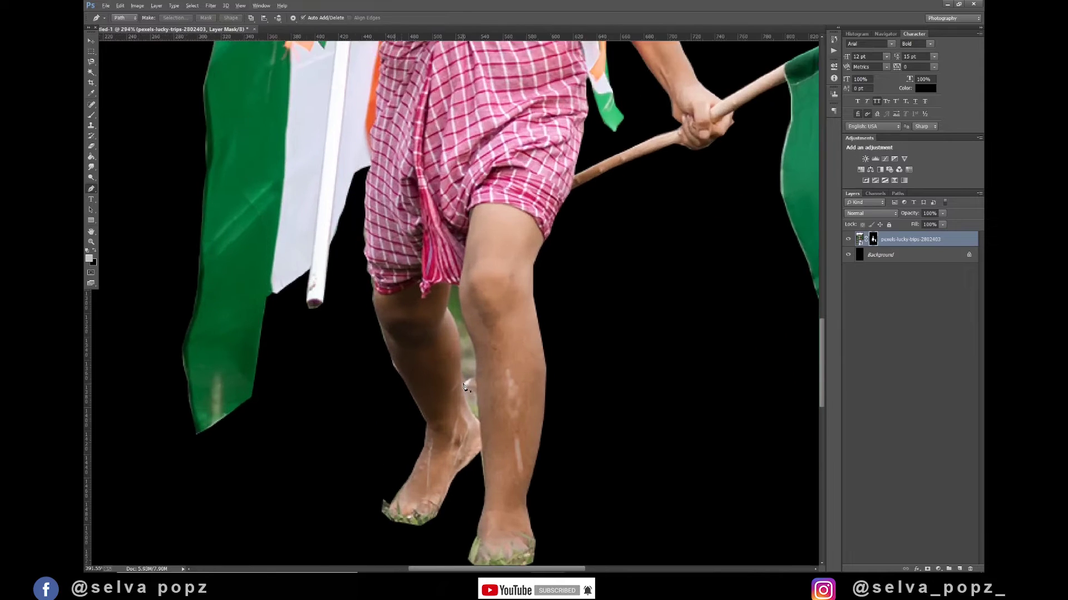
scroll(463, 386, up, 1)
scroll(463, 386, up, 2)
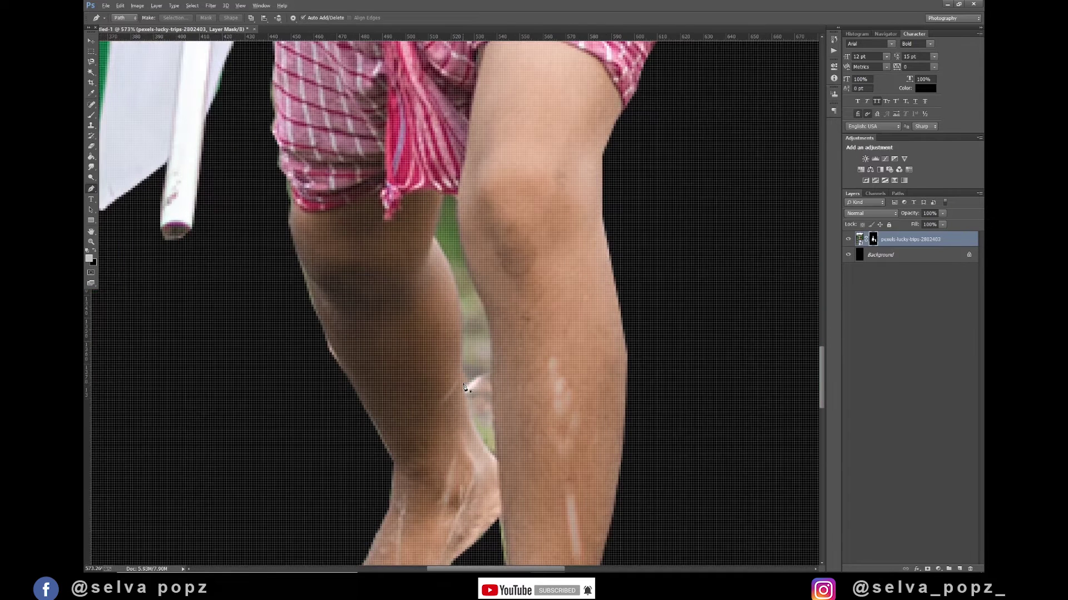
click(455, 204)
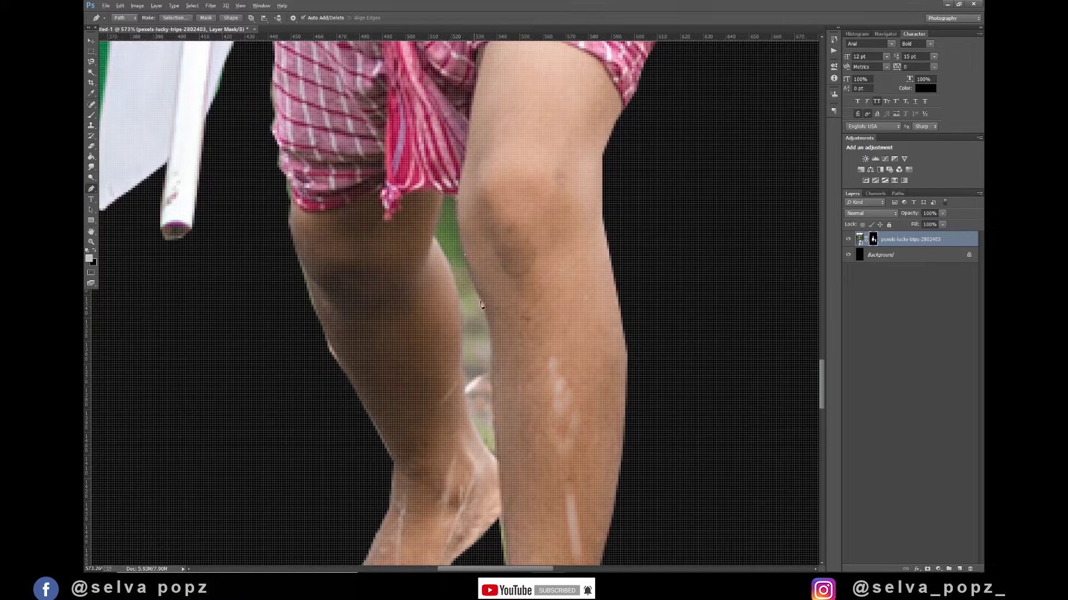
click(490, 327)
click(493, 375)
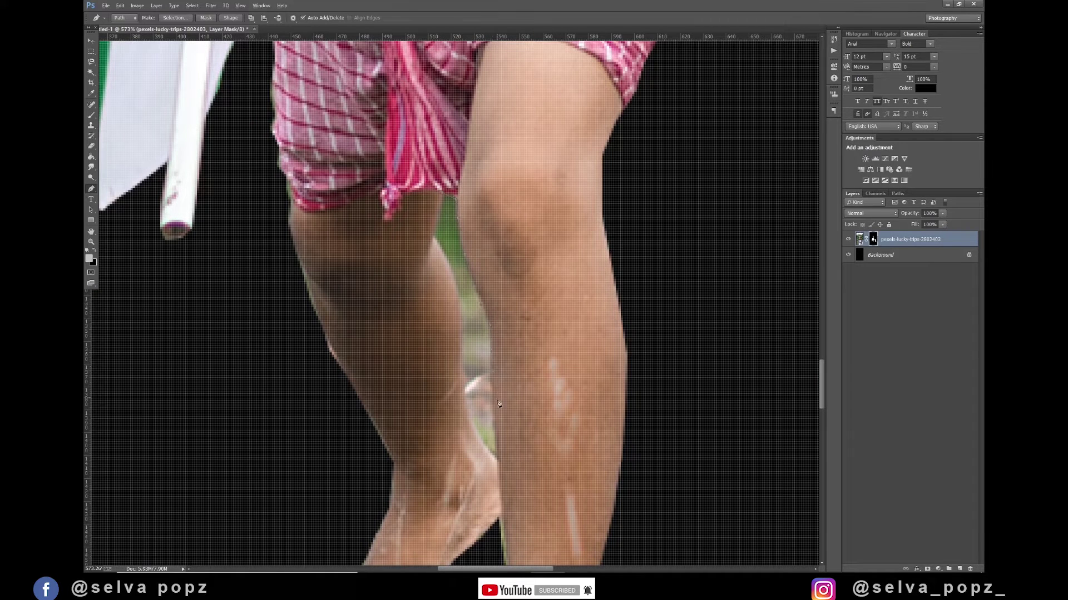
click(498, 461)
click(476, 433)
click(439, 249)
key(ctrl+Return)
key(Delete)
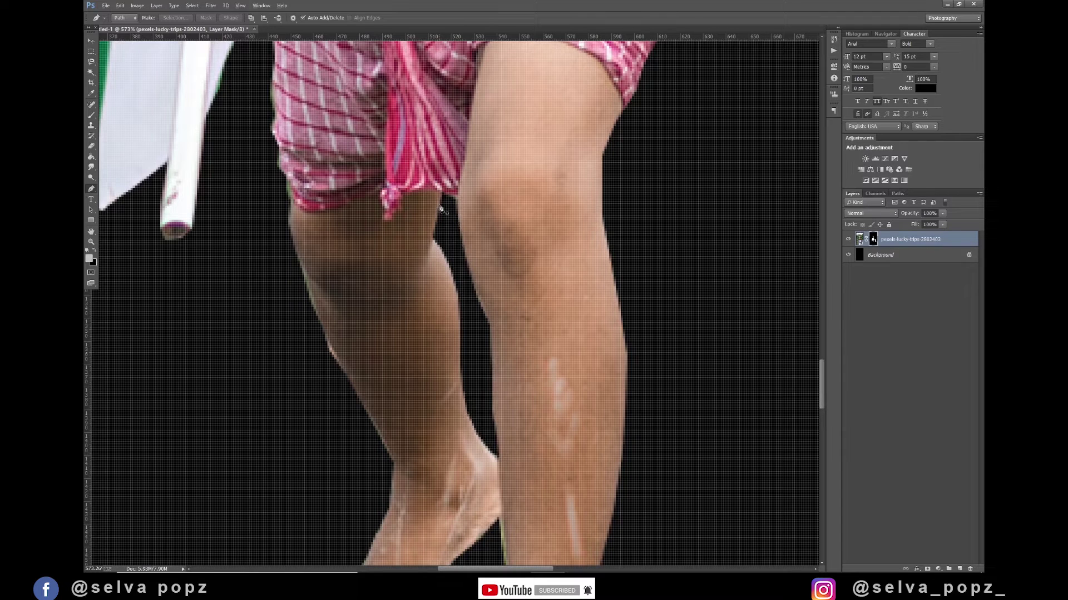
Step: Clean the mask edge along the left leg and shorts with a smaller Eraser brush
click(290, 191)
click(288, 218)
click(92, 149)
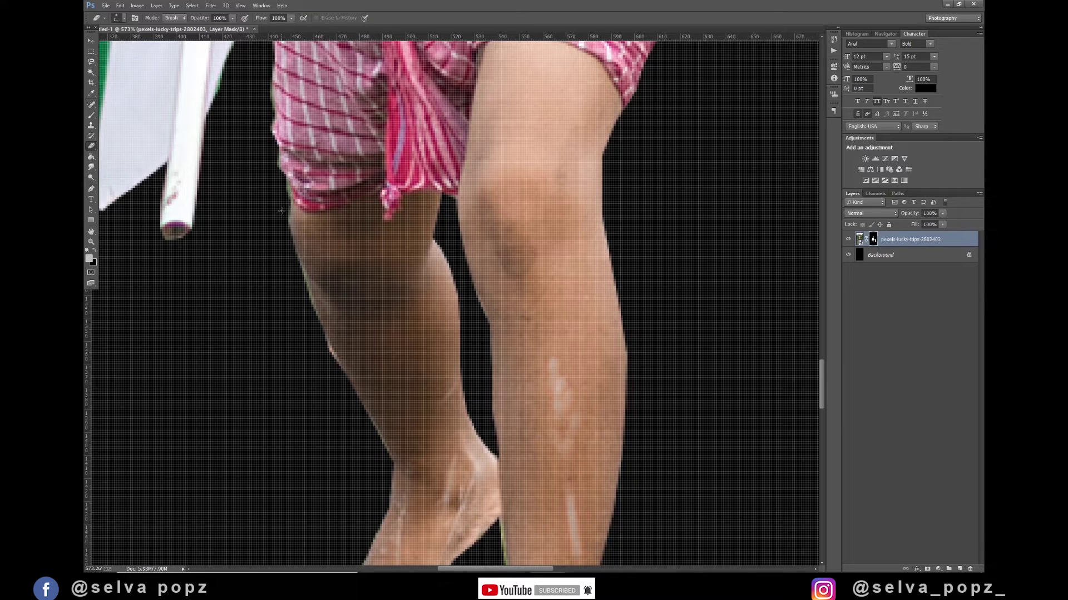
key(bracketleft)
key(bracketleft)
key(bracketleft)
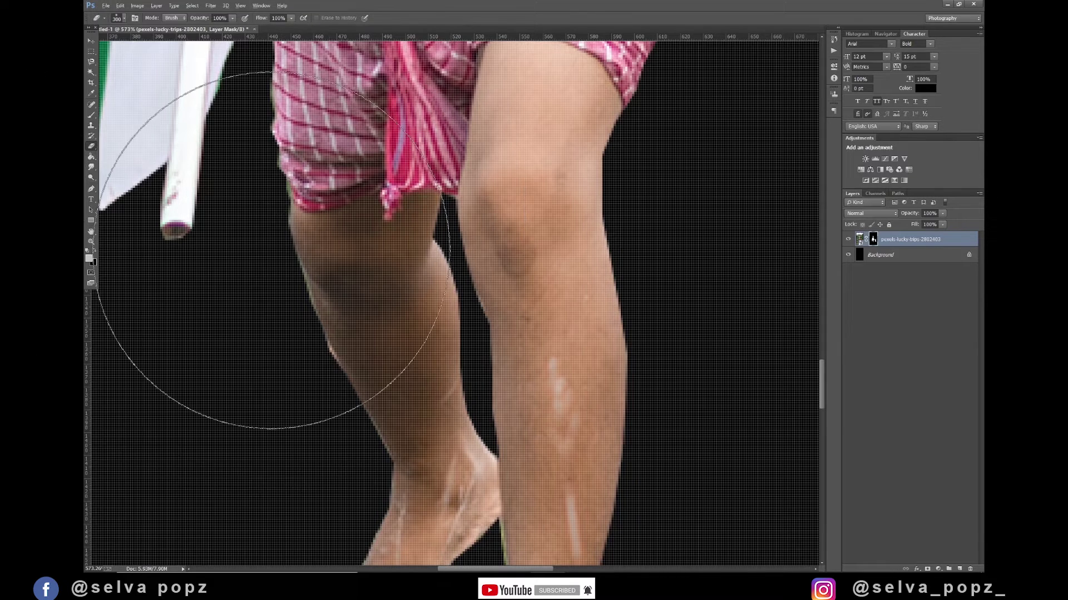
key(bracketleft)
key(bracketleft)
key(bracketleft)
key(bracketleft)
key(bracketleft)
key(bracketleft)
key(bracketleft)
key(bracketleft)
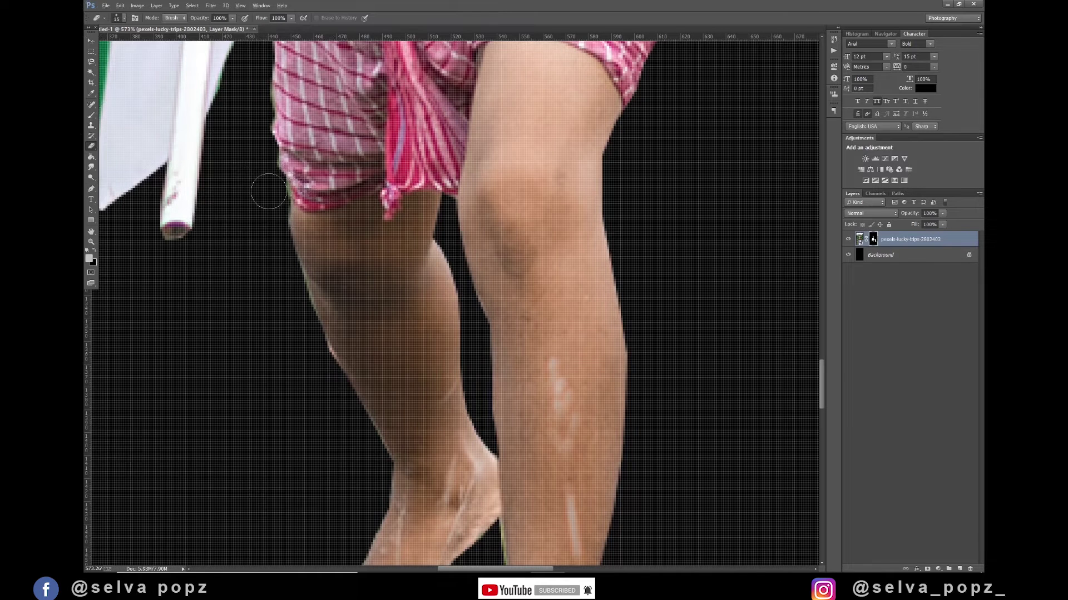
key(bracketleft)
drag(280, 232, 337, 393)
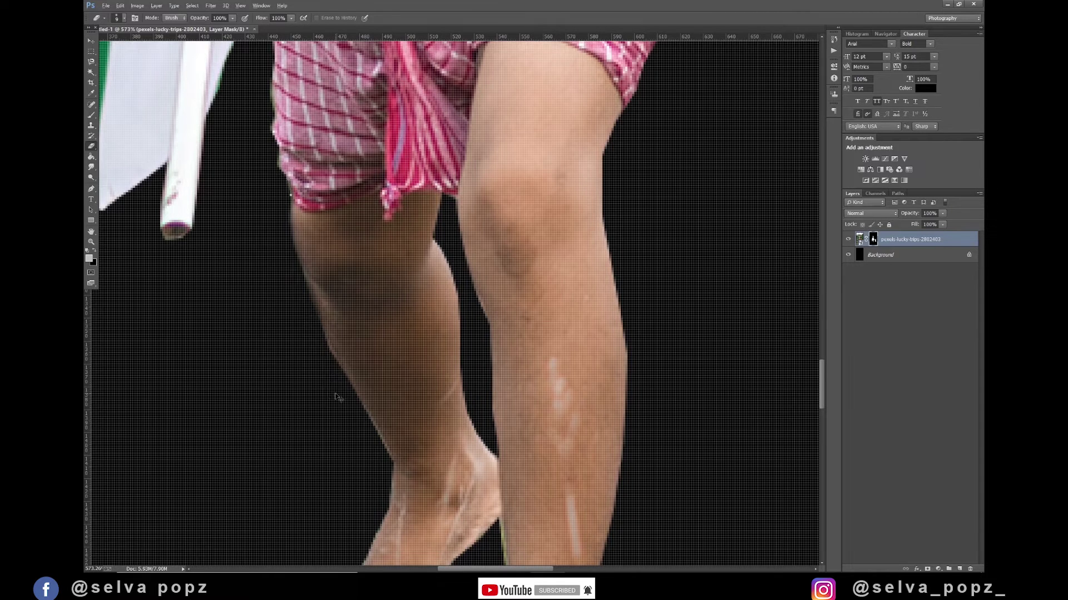
key(ctrl+0)
click(94, 42)
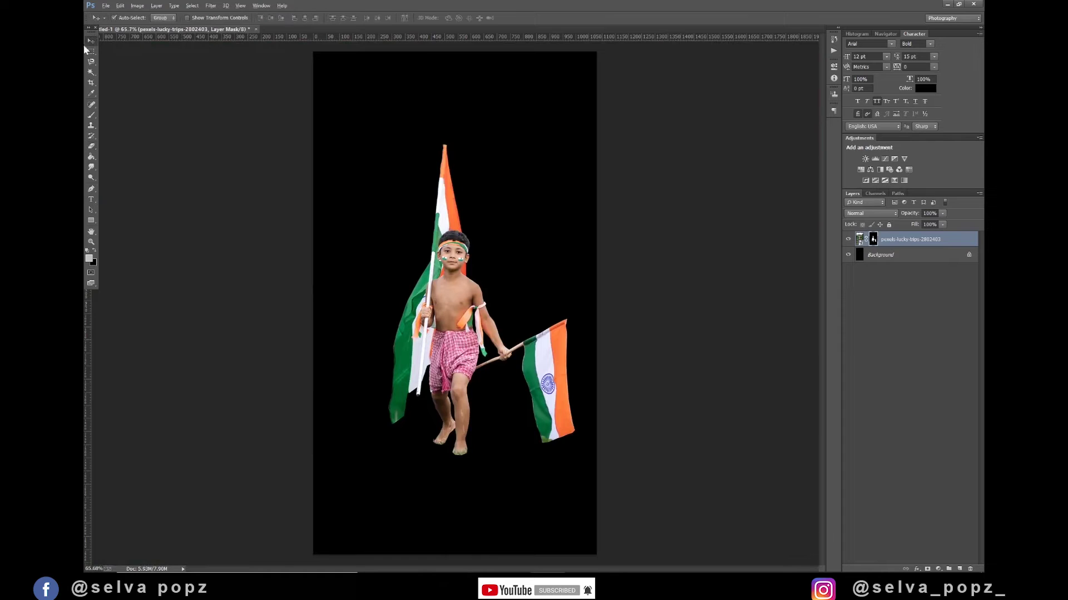
Step: With Background selected, drag pexels-yogendra-singh-5548399 from Explorer onto the canvas
click(888, 258)
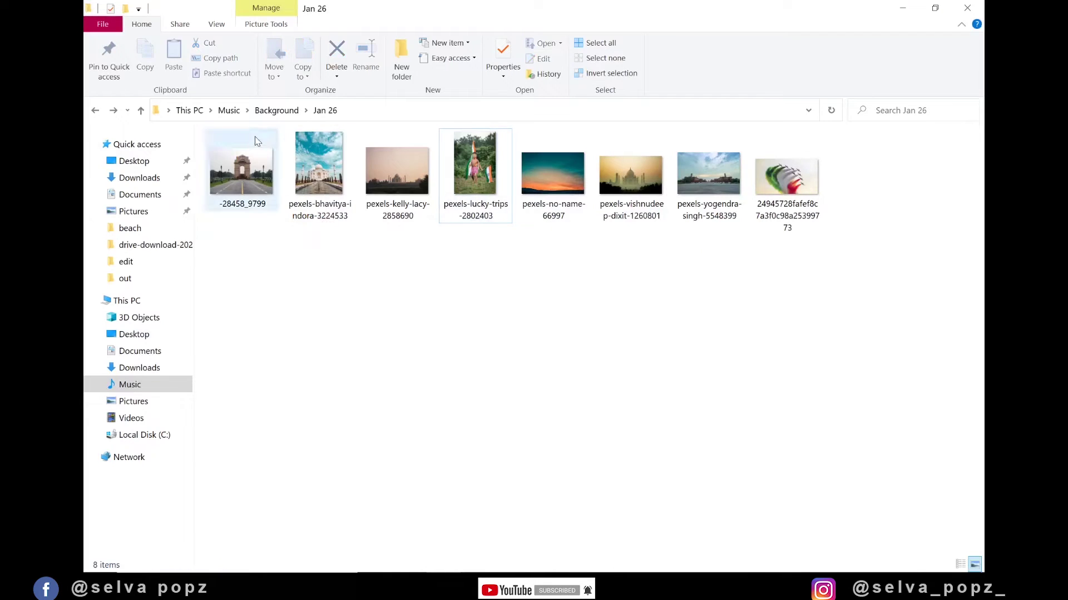
click(320, 177)
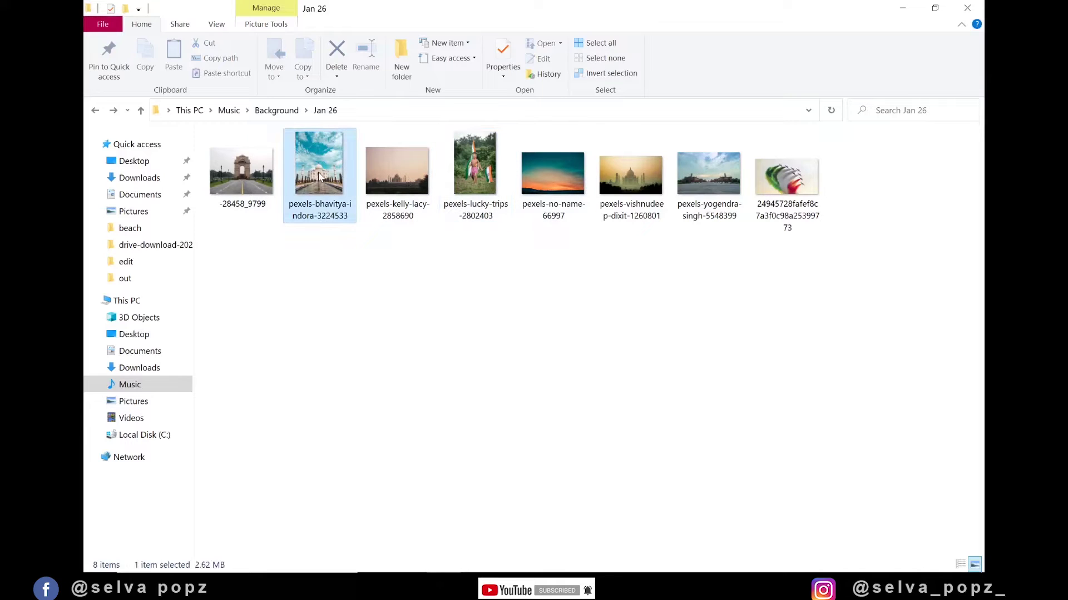
click(723, 190)
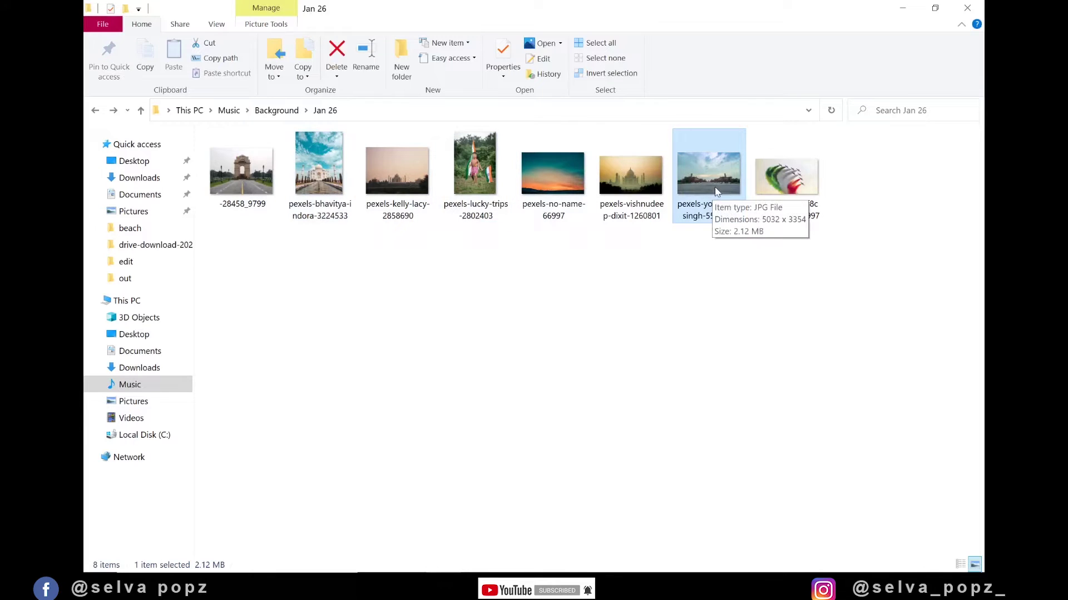
mouse_move(712, 194)
mouse_down()
mouse_move(495, 410)
mouse_move(479, 361)
mouse_up()
Step: Scale the street photo up and move it higher behind the boy
key(ctrl+minus)
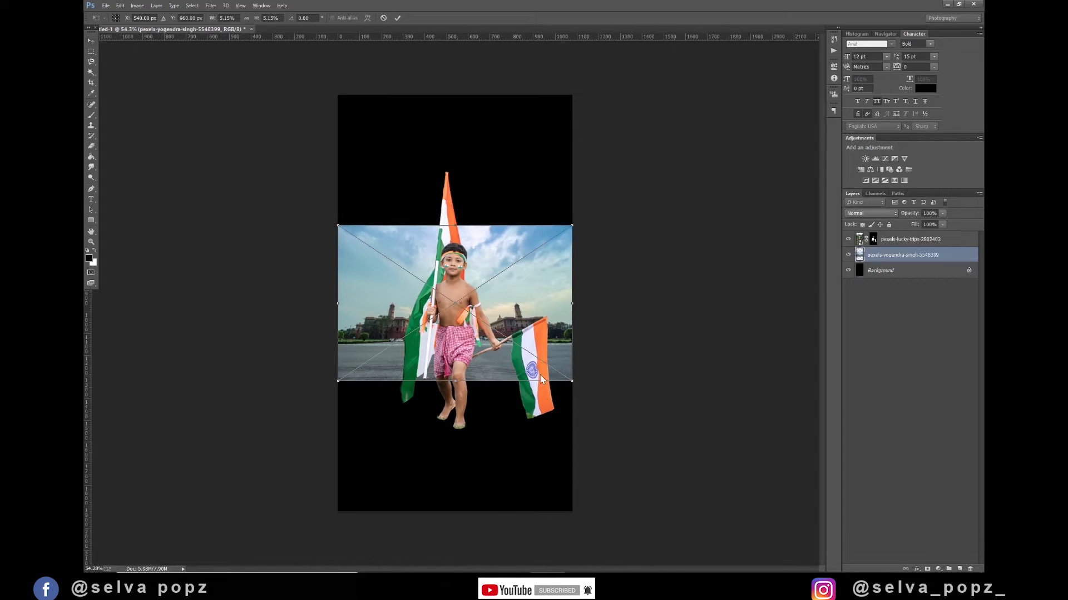
drag(573, 382, 818, 547)
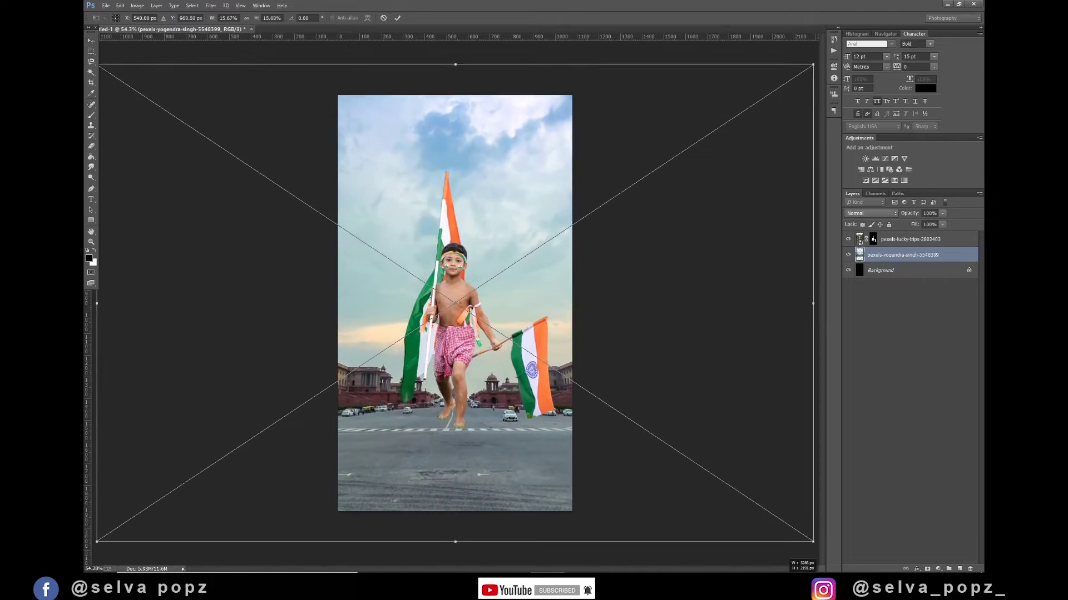
drag(458, 445, 455, 396)
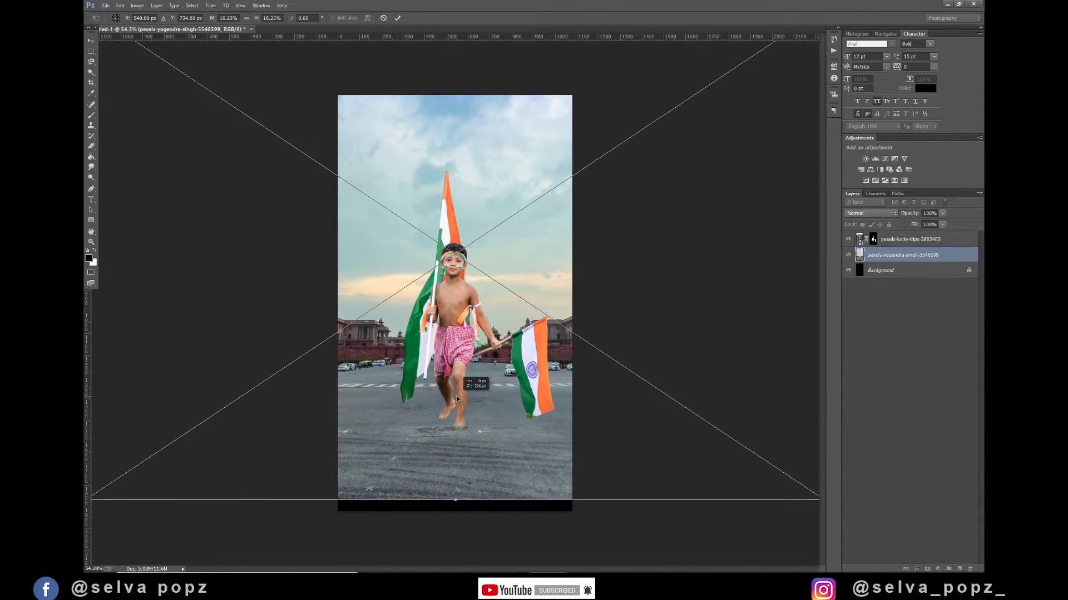
mouse_move(462, 487)
mouse_down()
mouse_move(462, 449)
mouse_move(455, 460)
mouse_up()
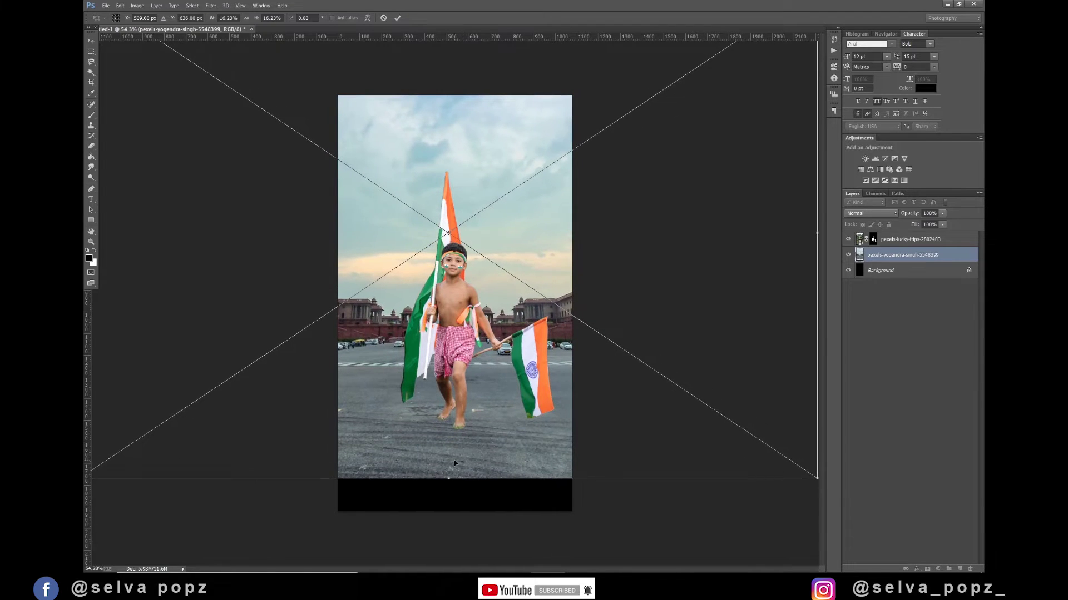
key(Return)
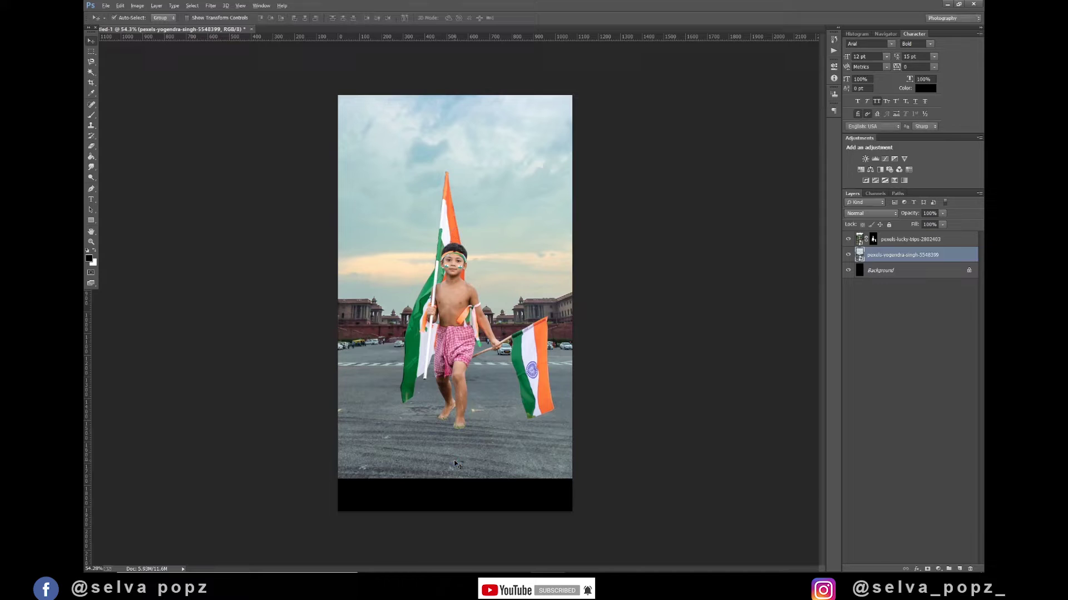
Step: Rasterize the street photo and delete its bottom strip to leave black
key(m)
drag(338, 434, 760, 534)
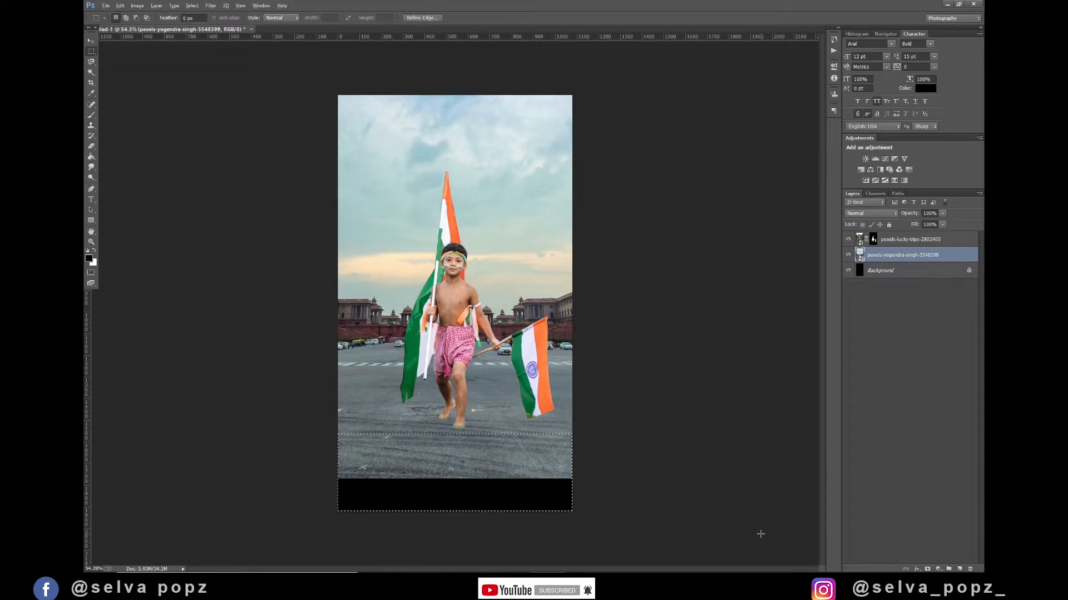
key(b)
click(394, 362)
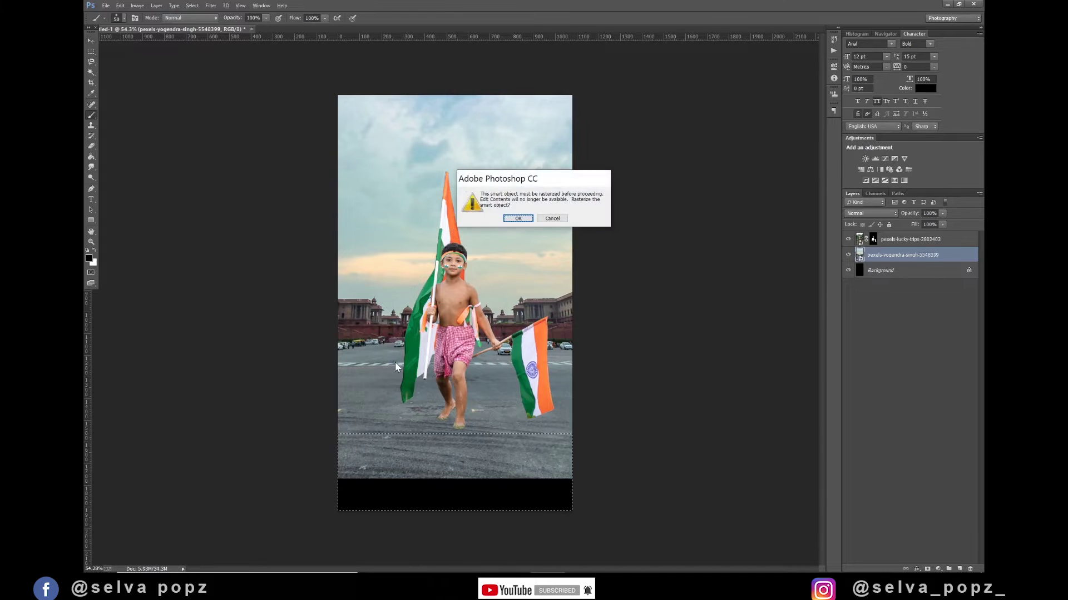
key(Return)
key(Delete)
key(ctrl+d)
Step: Drag the pexels-kelly-lacy-2858690 Taj Mahal photo into the poster
key(v)
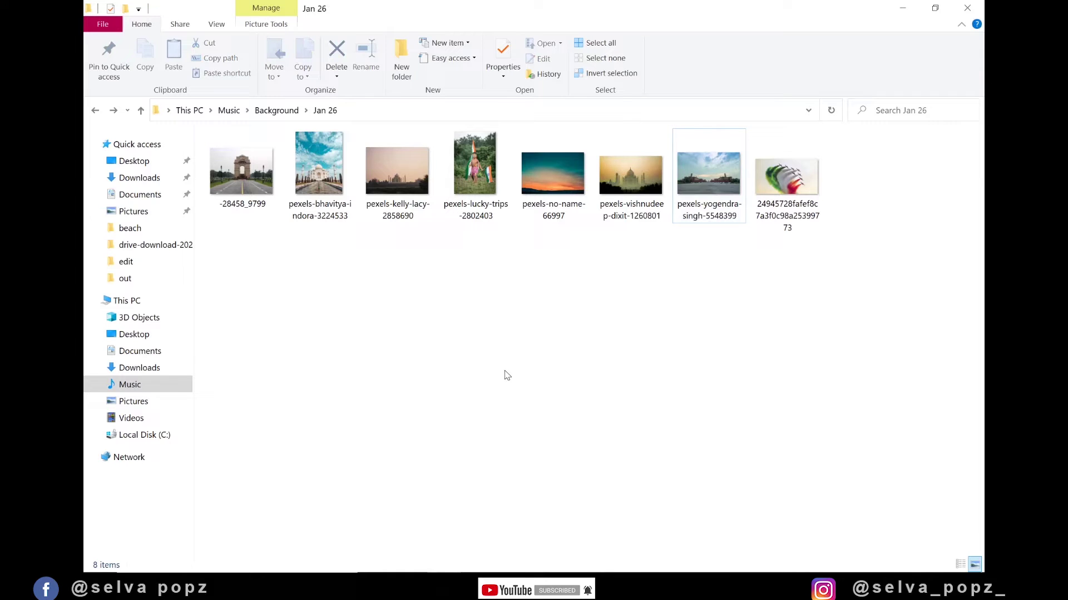
click(382, 170)
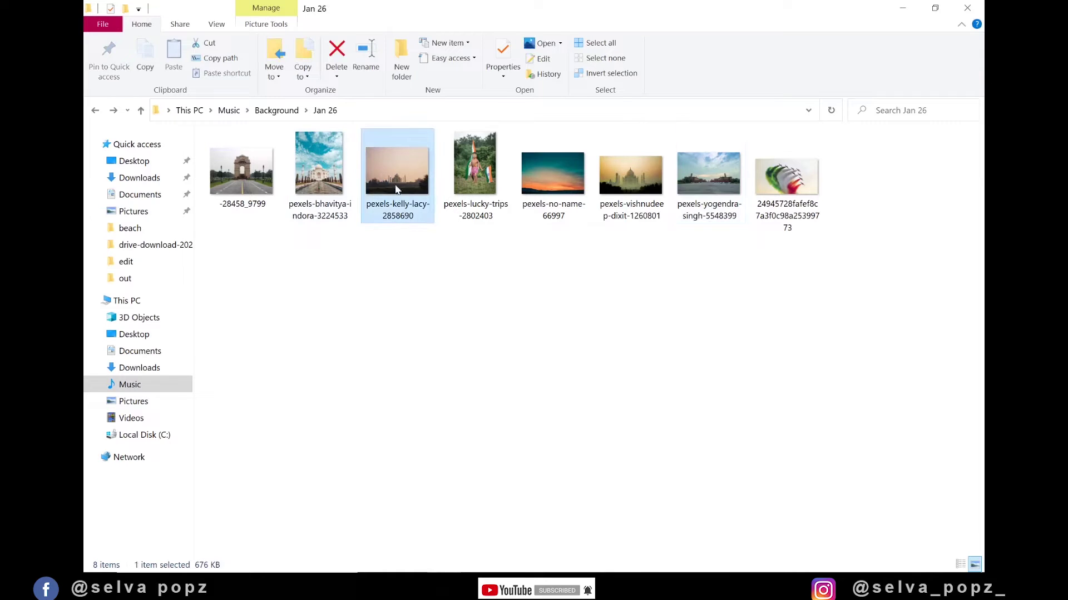
drag(396, 189, 565, 532)
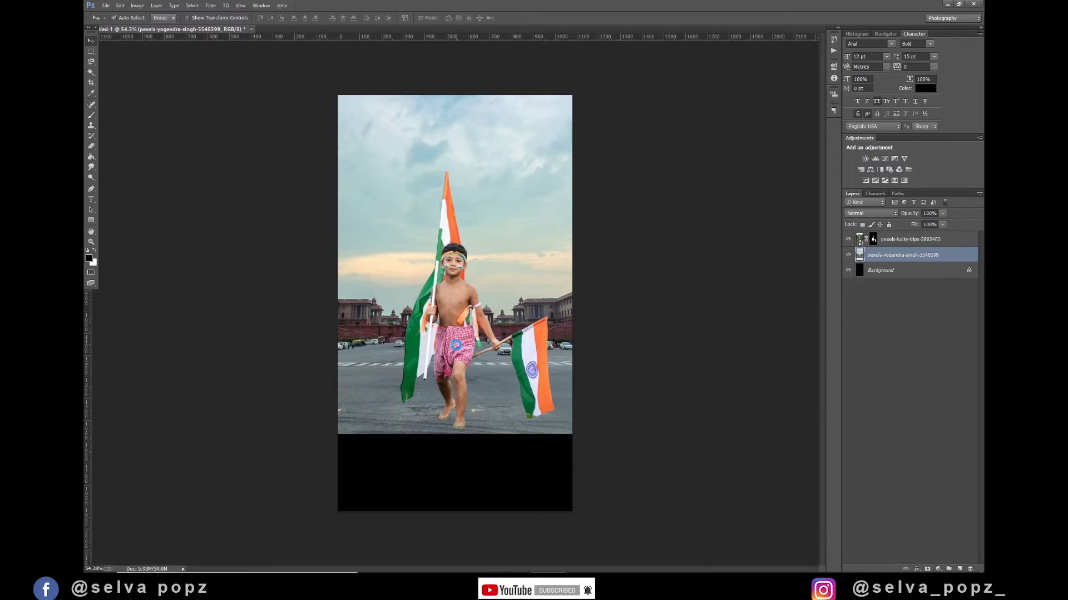
Step: Size and position the Taj Mahal photo, then duplicate the boy cutout just above Background
drag(572, 215, 669, 123)
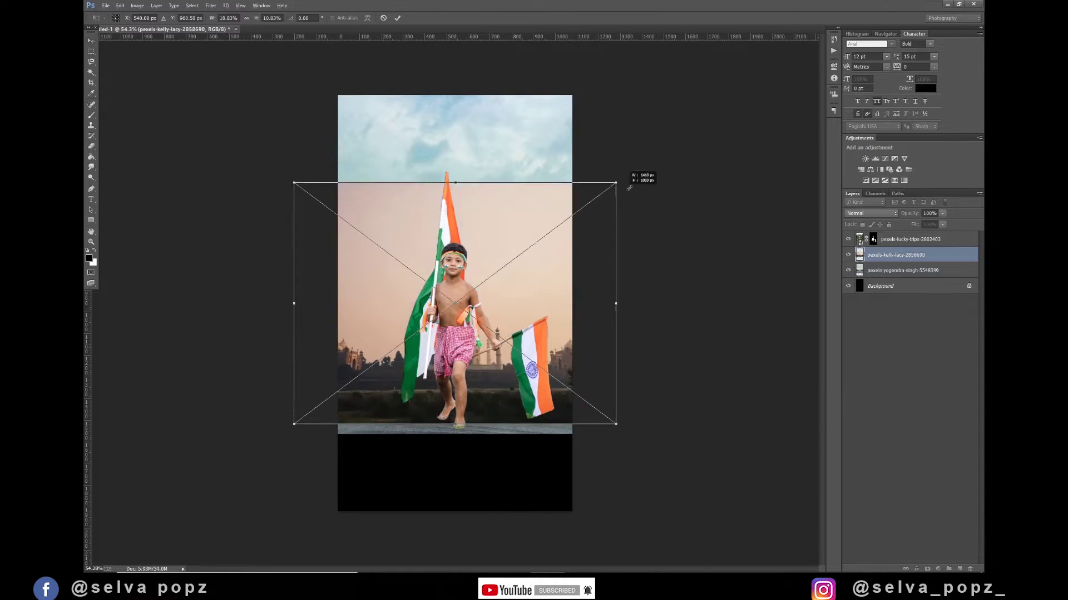
drag(499, 394, 496, 349)
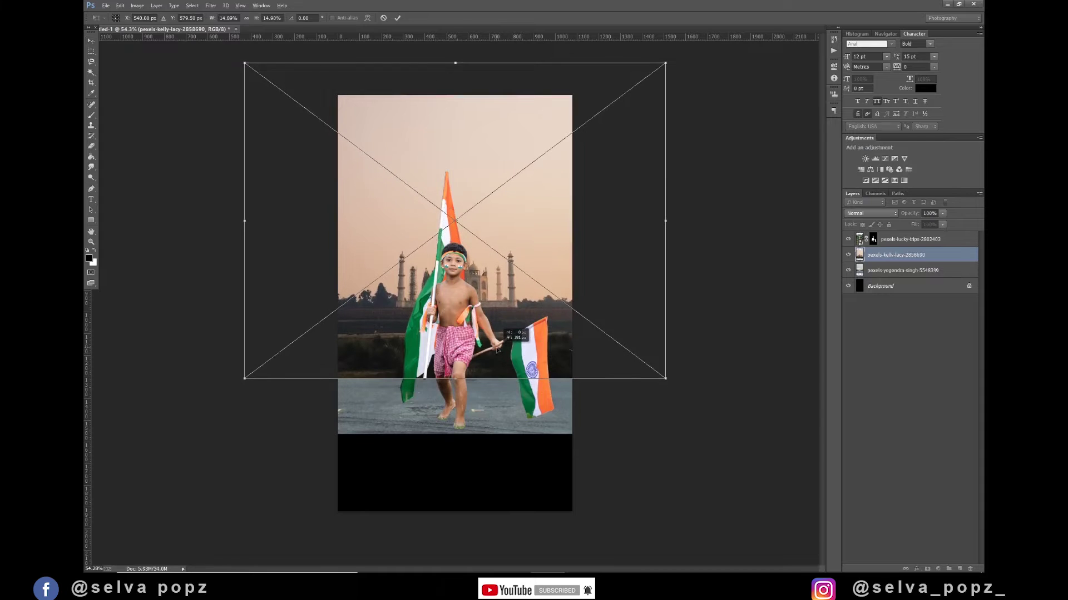
drag(496, 349, 502, 348)
drag(672, 387, 706, 403)
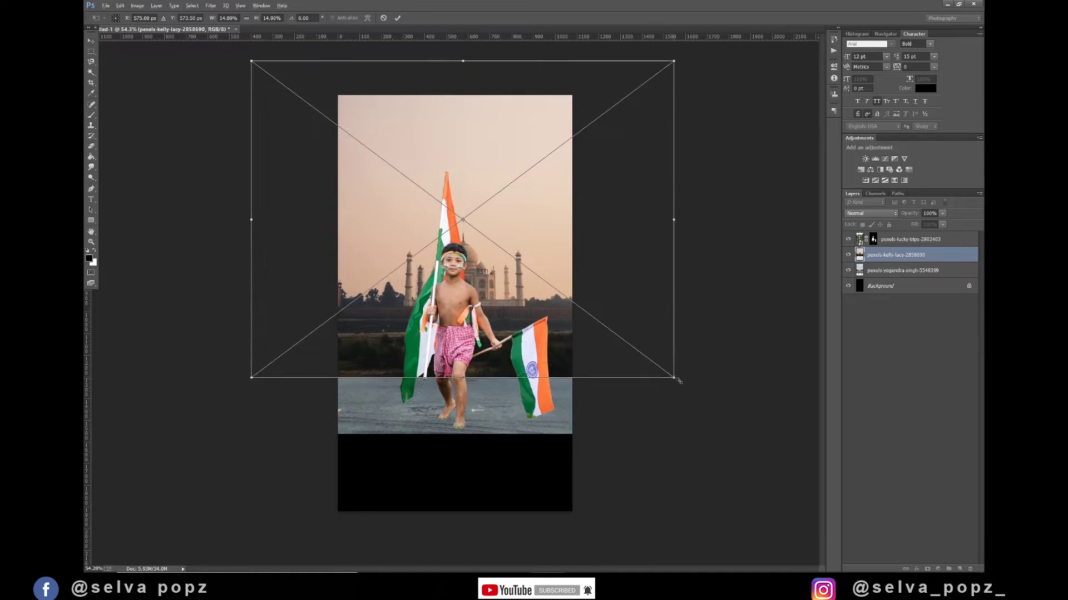
drag(489, 338, 478, 351)
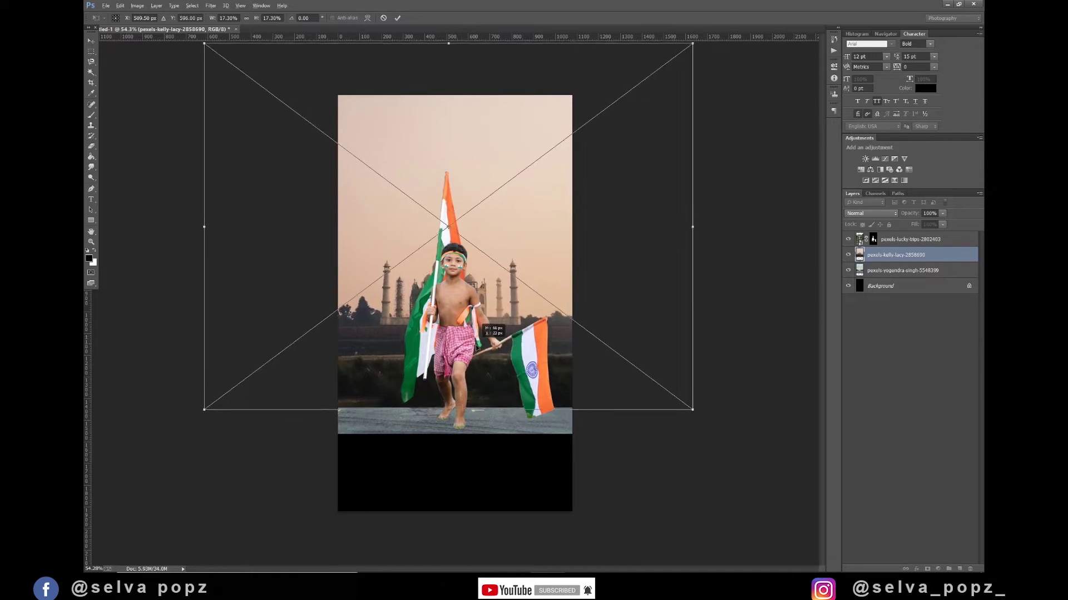
key(Return)
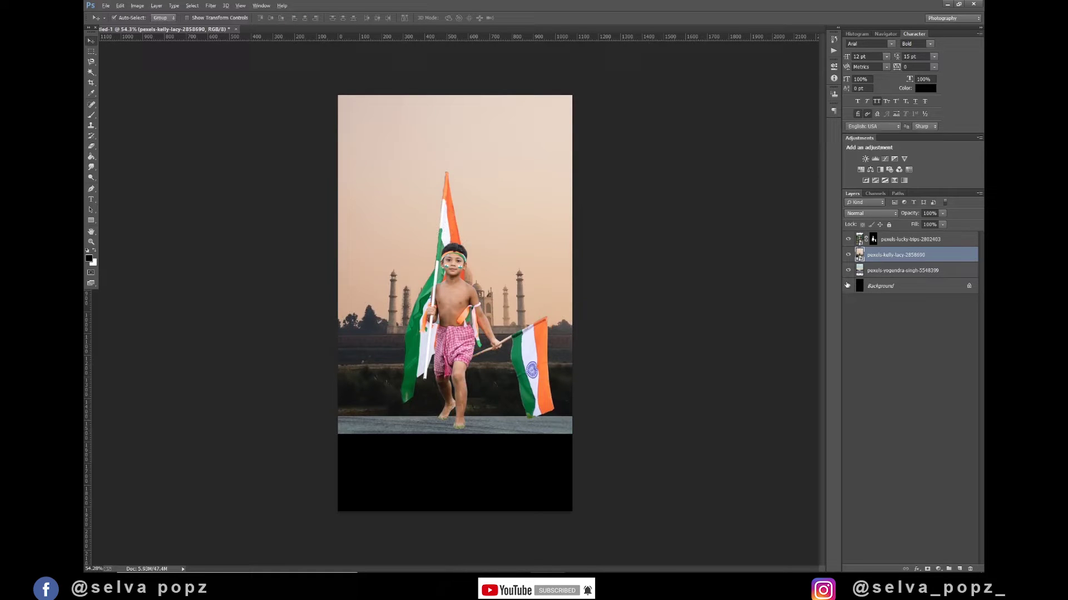
drag(887, 245, 959, 567)
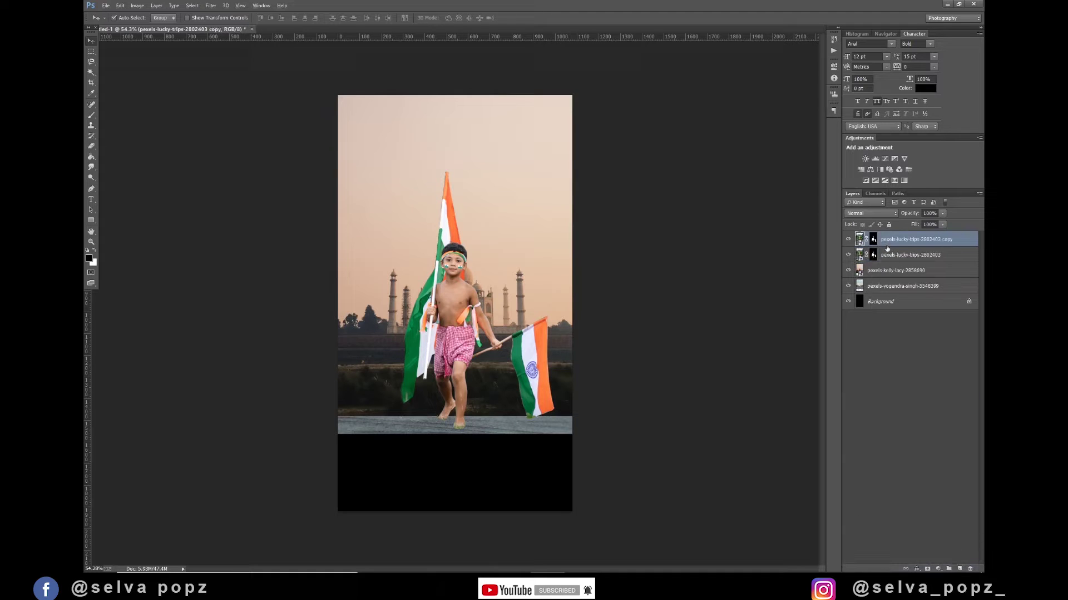
drag(888, 248, 887, 291)
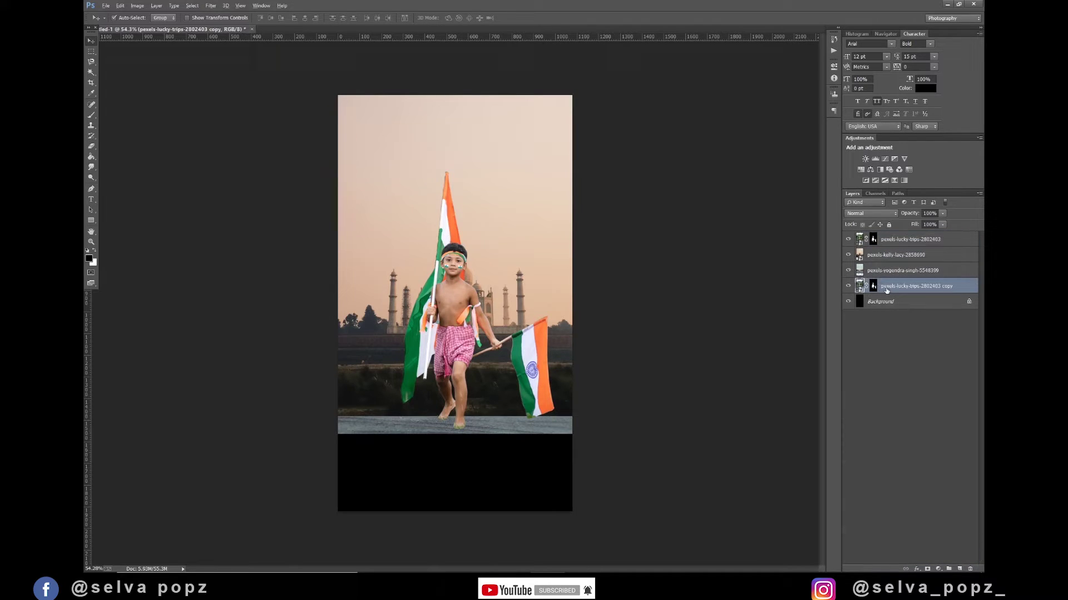
Step: Delete the copy layer's mask so its grass shows
drag(872, 287, 969, 569)
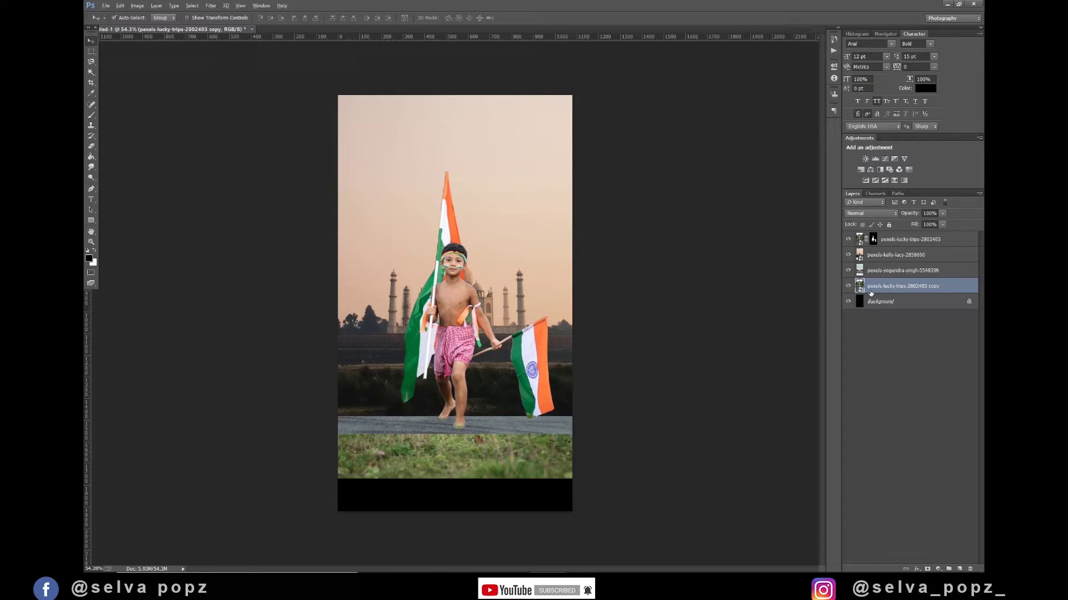
key(ctrl+t)
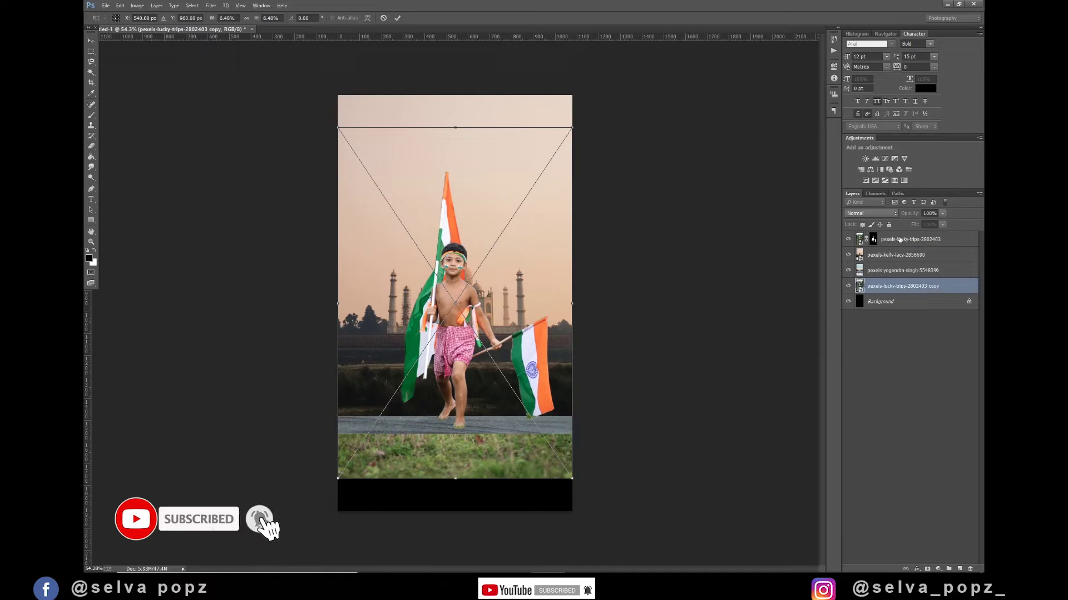
key(Return)
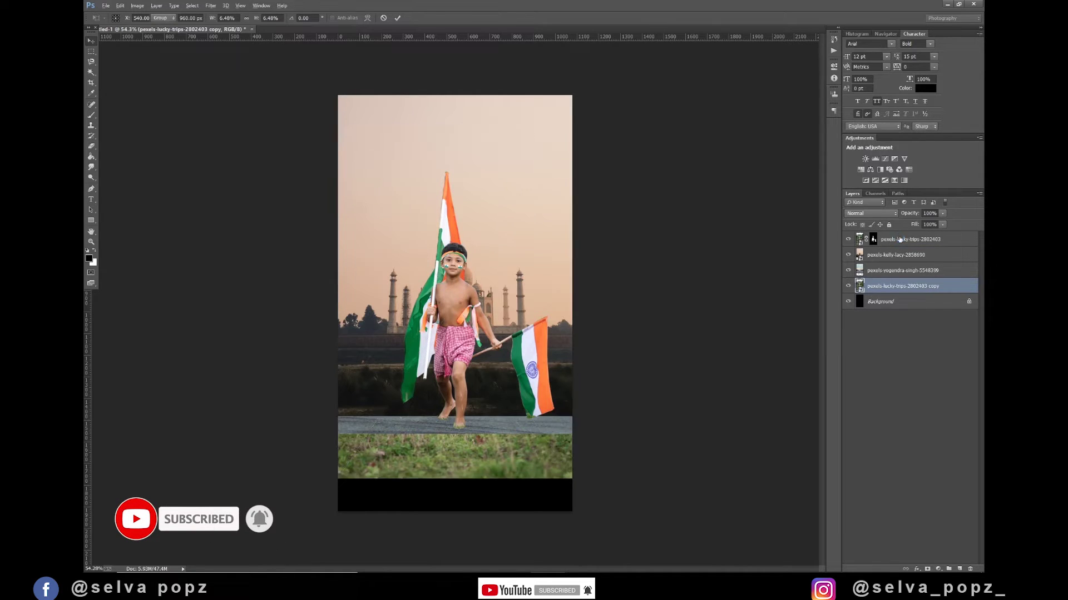
Step: Nudge the boy and grass layers down together toward the bottom edge
ctrl+click(900, 239)
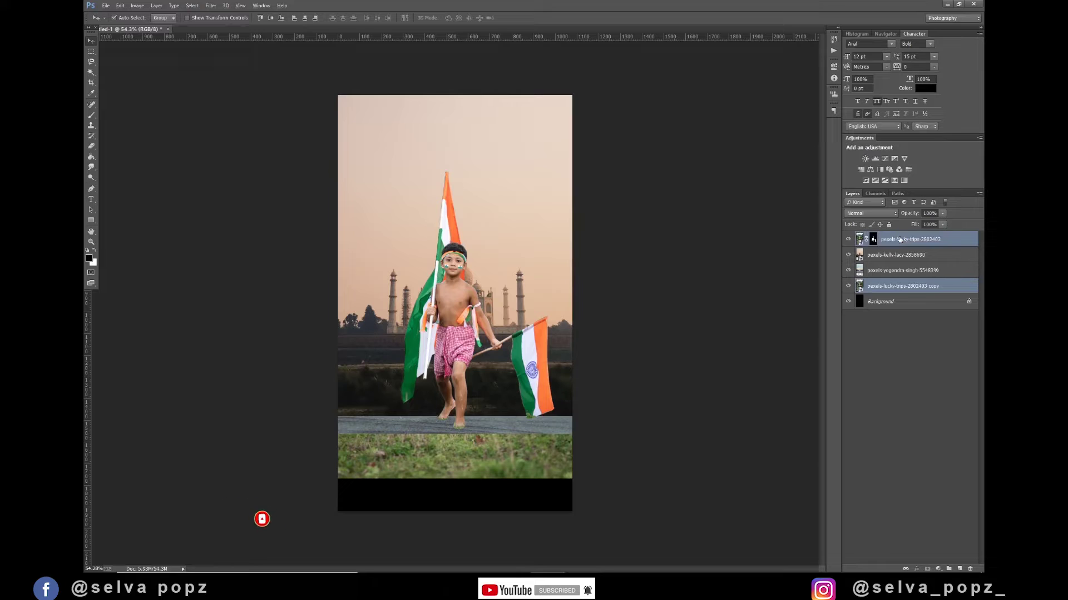
key(shift+Down)
key(shift+Down)
key(shift+Down)
key(shift+Down)
key(shift+Down)
key(shift+Down)
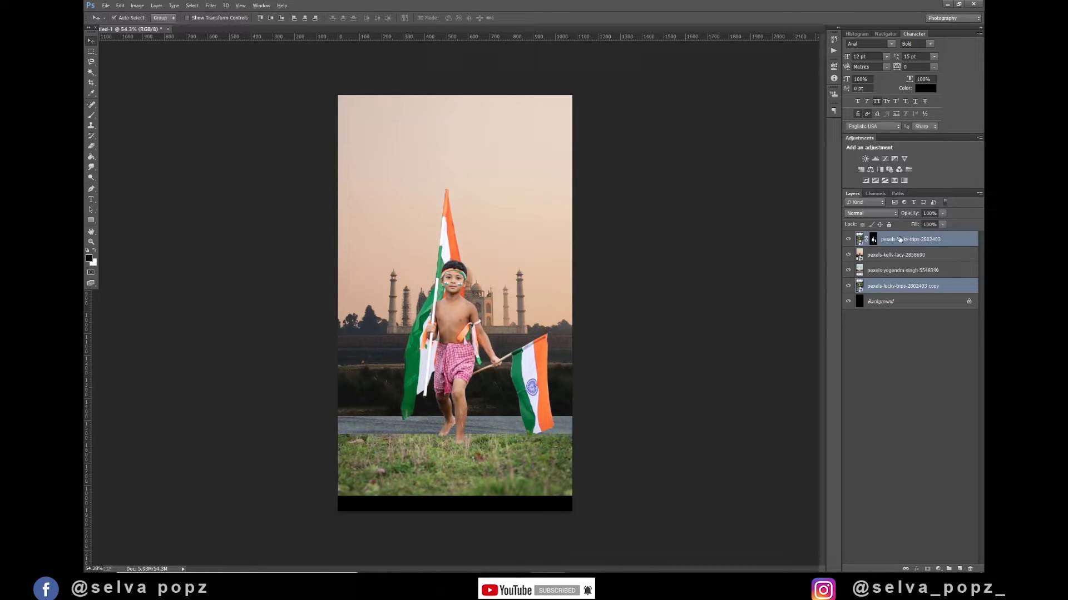
key(shift+Down)
key(shift+Down)
key(shift+Down)
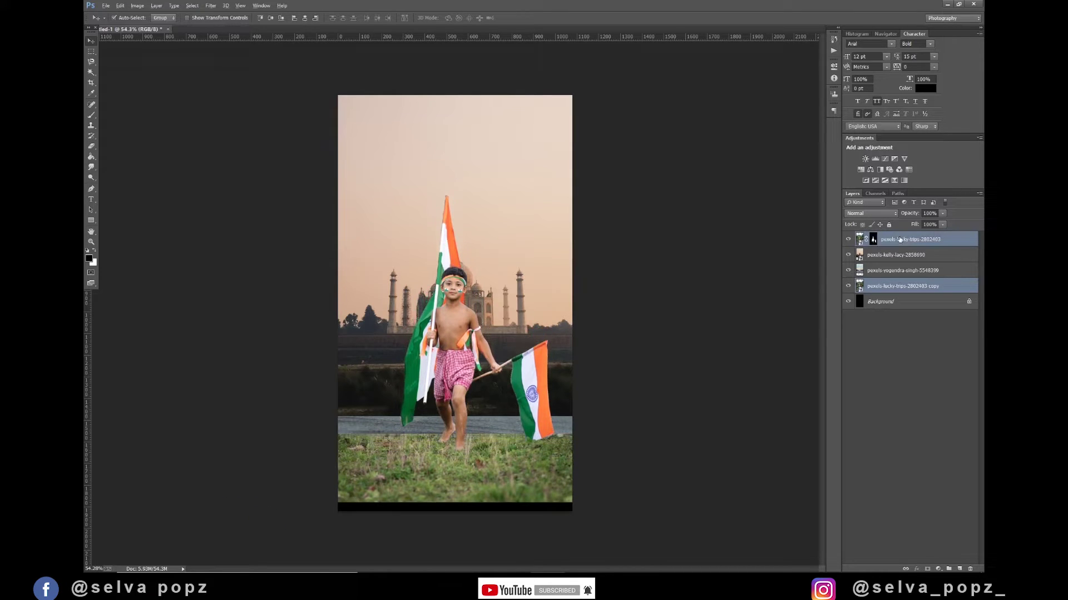
key(shift+Down)
key(shift+Down)
key(shift+Down)
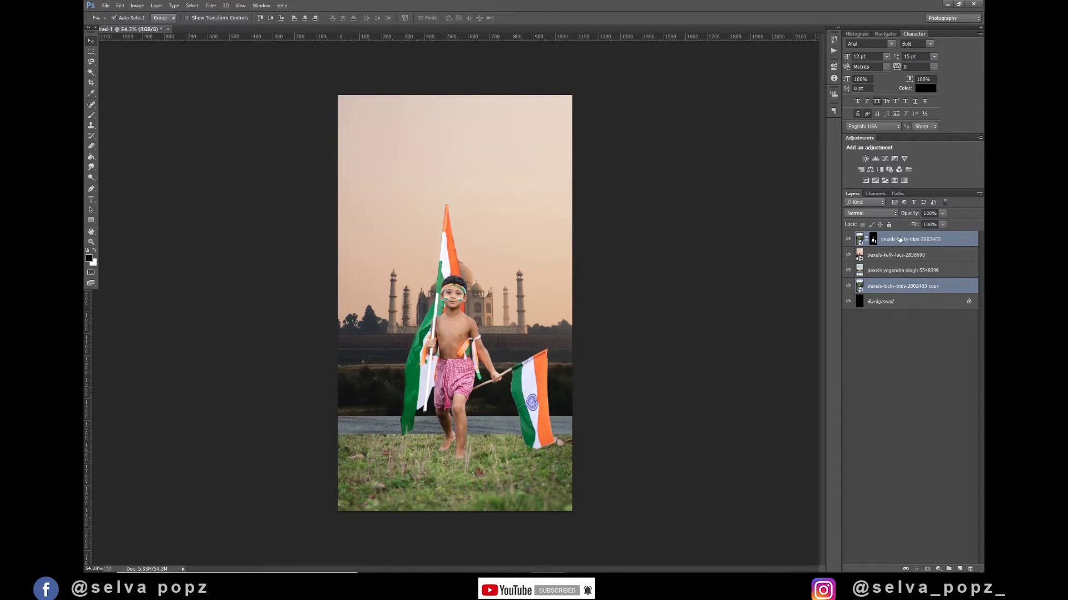
click(900, 239)
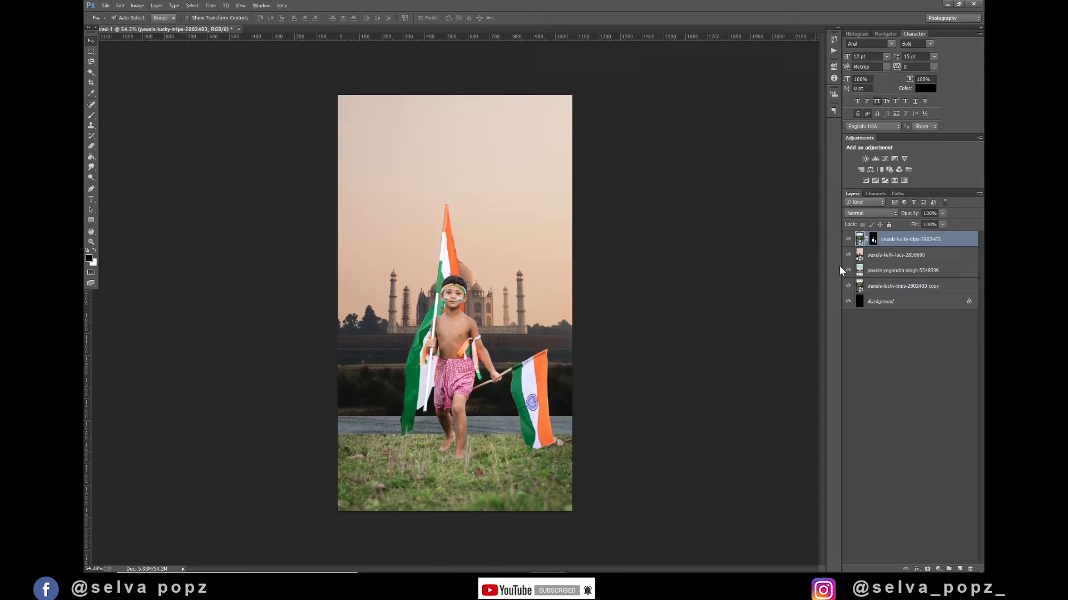
Step: Rasterize the three photo layers
click(885, 255)
shift+click(888, 287)
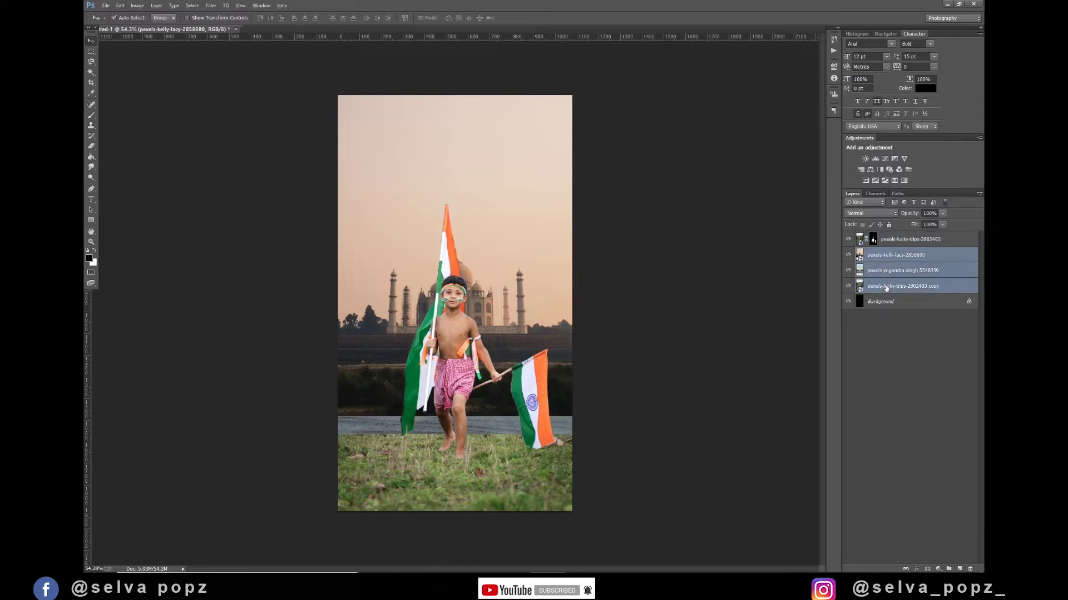
right_click(884, 278)
click(857, 240)
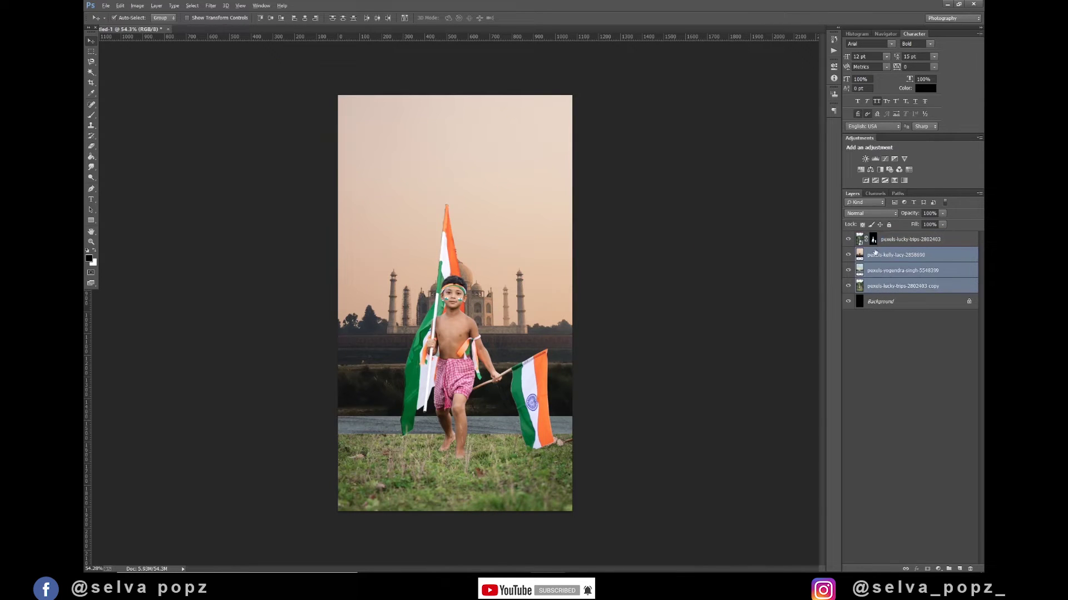
Step: Erase the dark haze band on the Taj Mahal layer with a large Eraser to reveal the river
click(877, 255)
key(e)
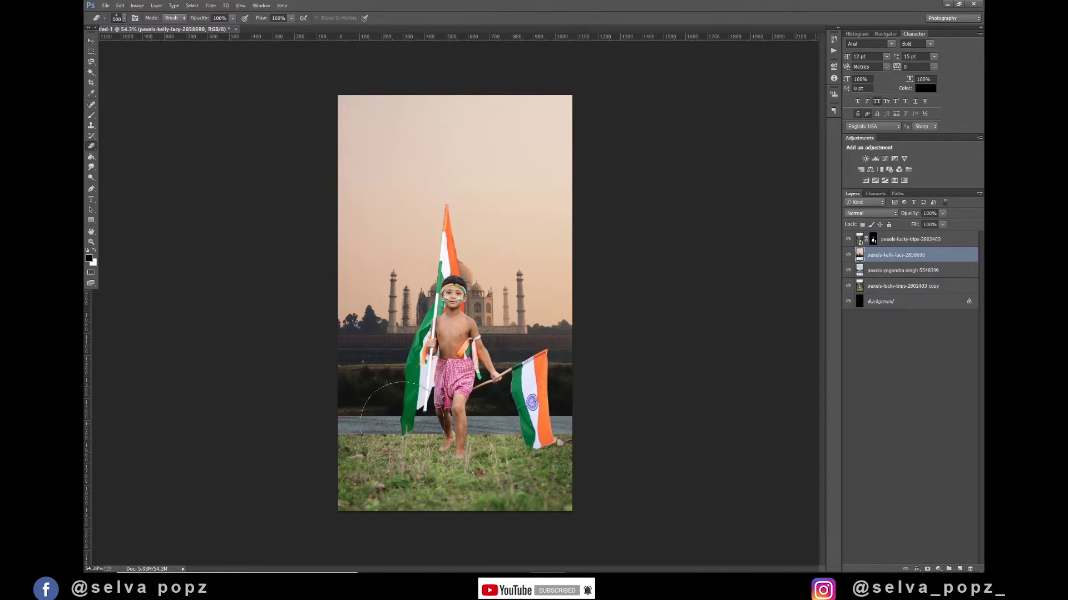
key(bracketright)
key(bracketright)
key(bracketright)
mouse_move(346, 417)
mouse_down()
mouse_move(489, 500)
mouse_move(593, 469)
mouse_up()
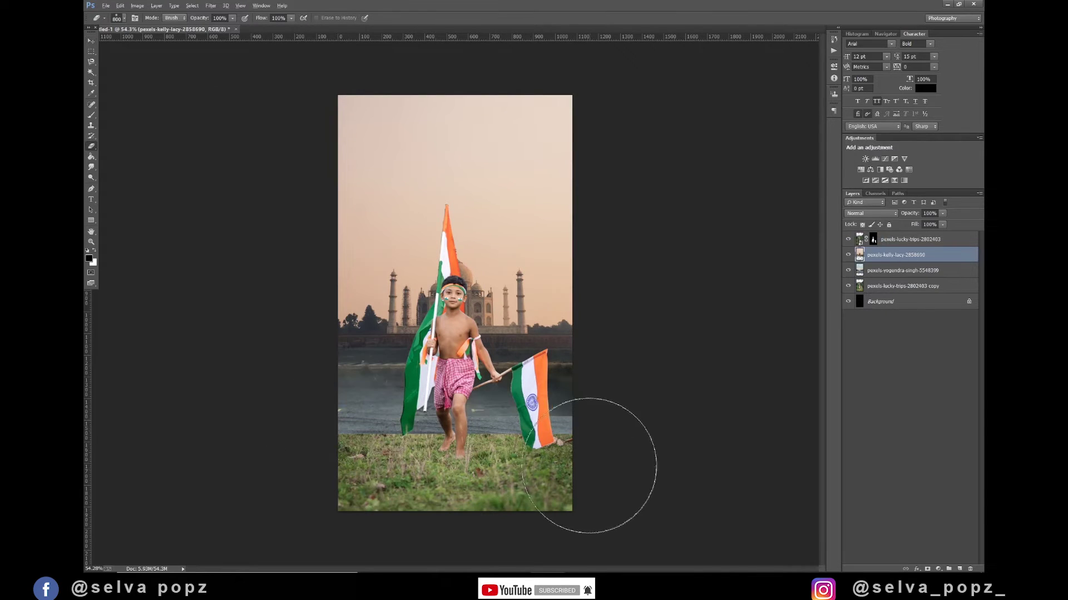
key(bracketleft)
key(bracketleft)
key(bracketleft)
mouse_move(389, 389)
mouse_down()
mouse_move(608, 429)
mouse_move(356, 384)
mouse_up()
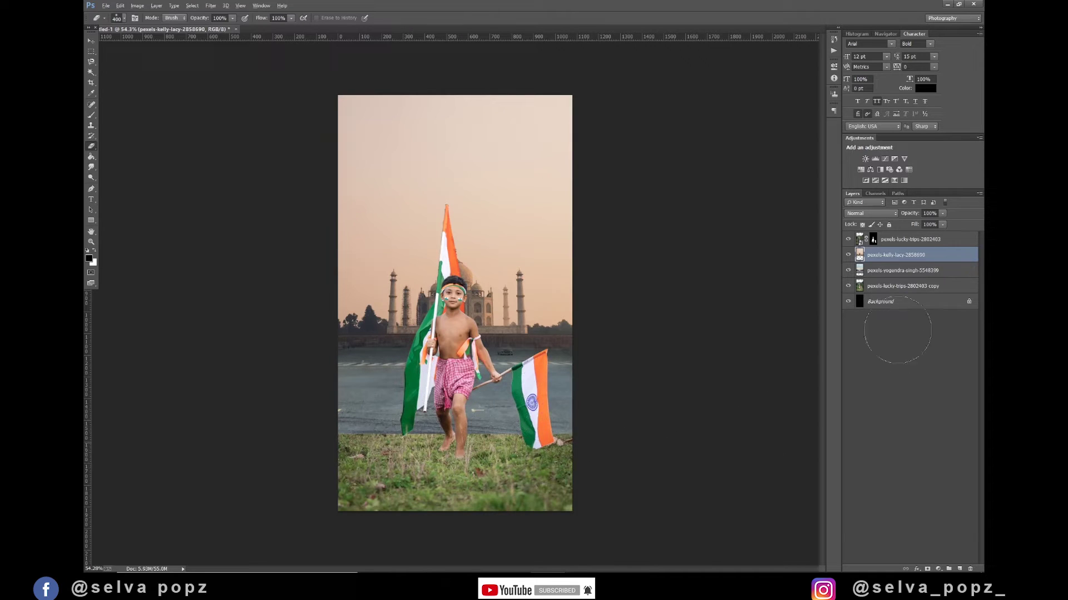
click(882, 272)
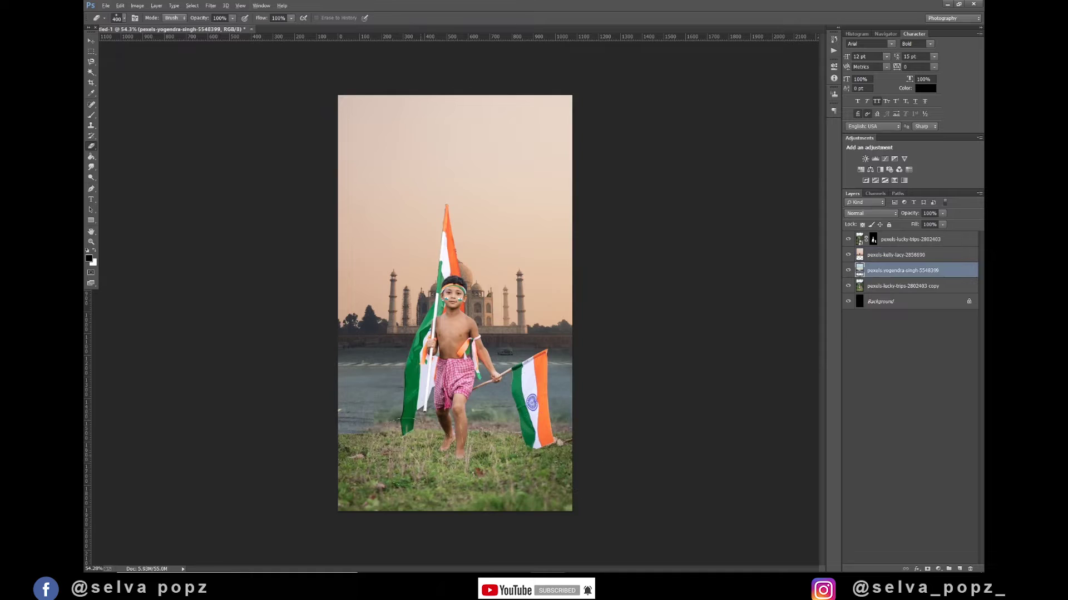
key(ctrl+z)
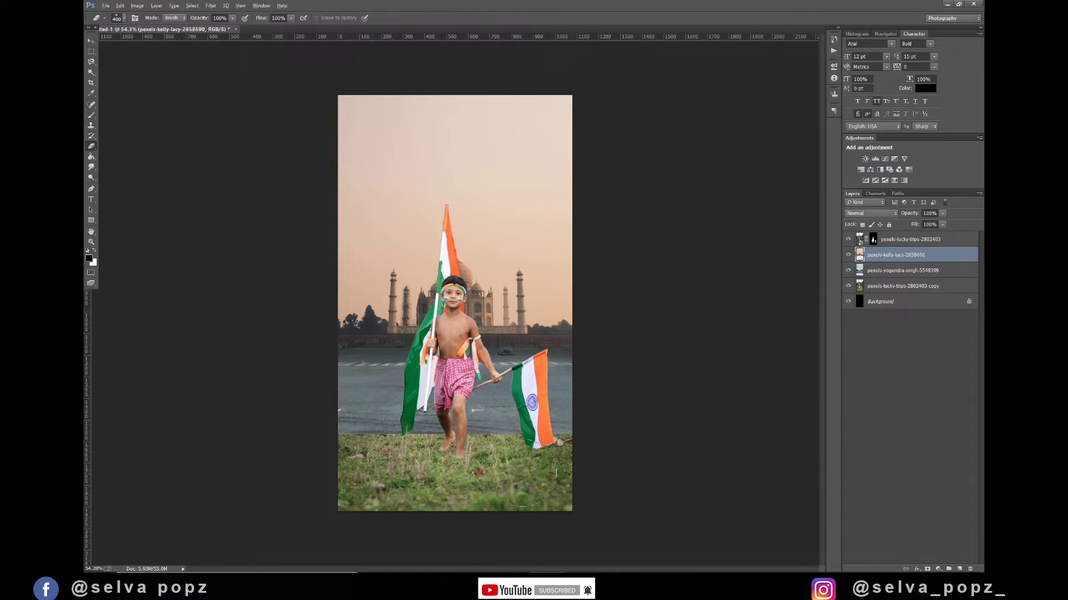
click(880, 271)
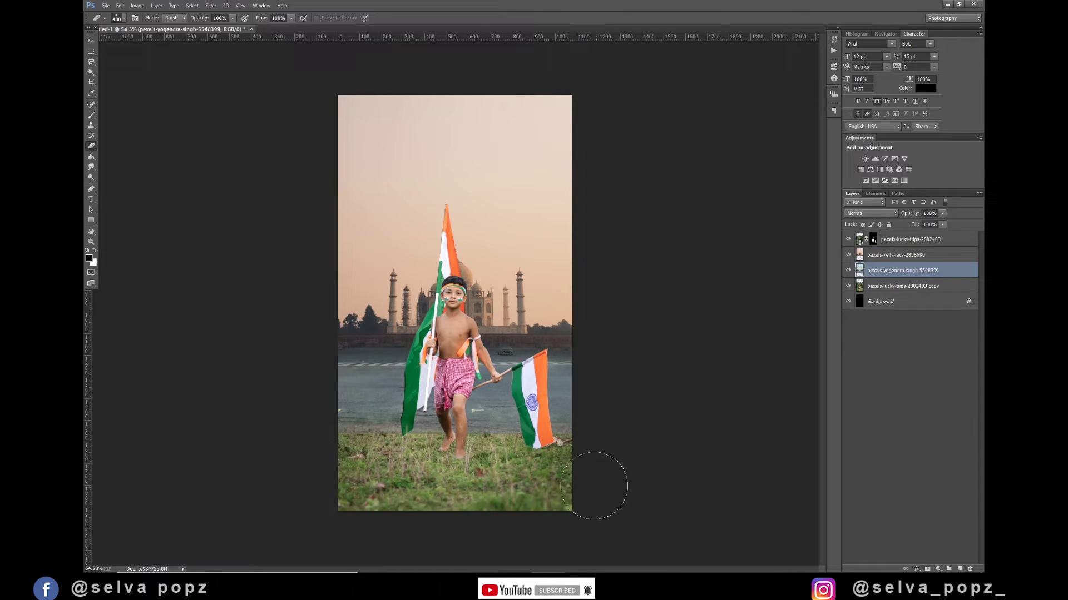
Step: Reposition the Taj Mahal layer and drag the teal-orange sunset photo into the poster
key(v)
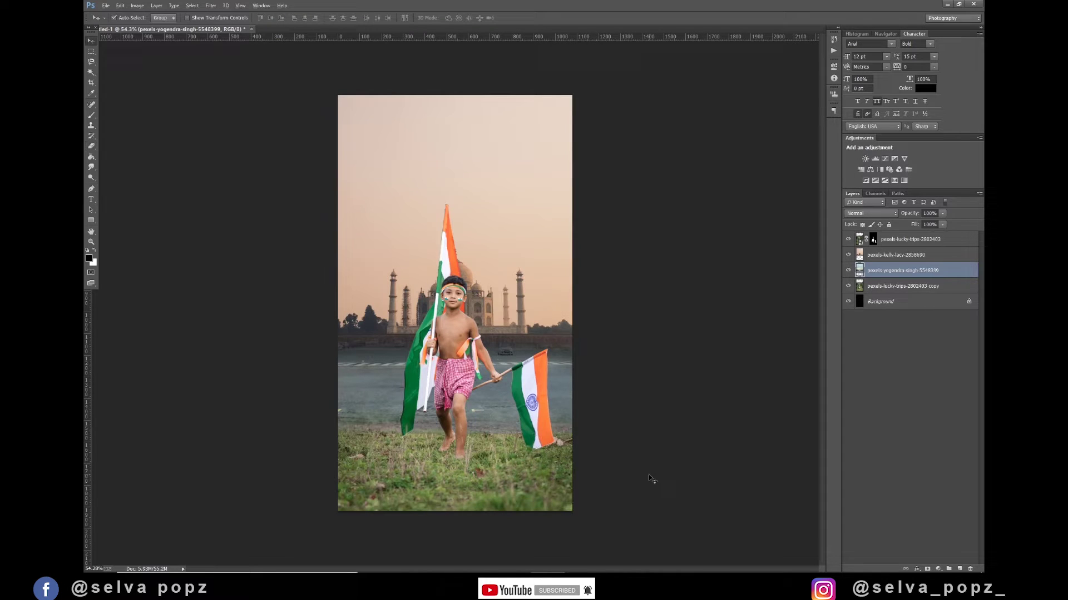
click(879, 257)
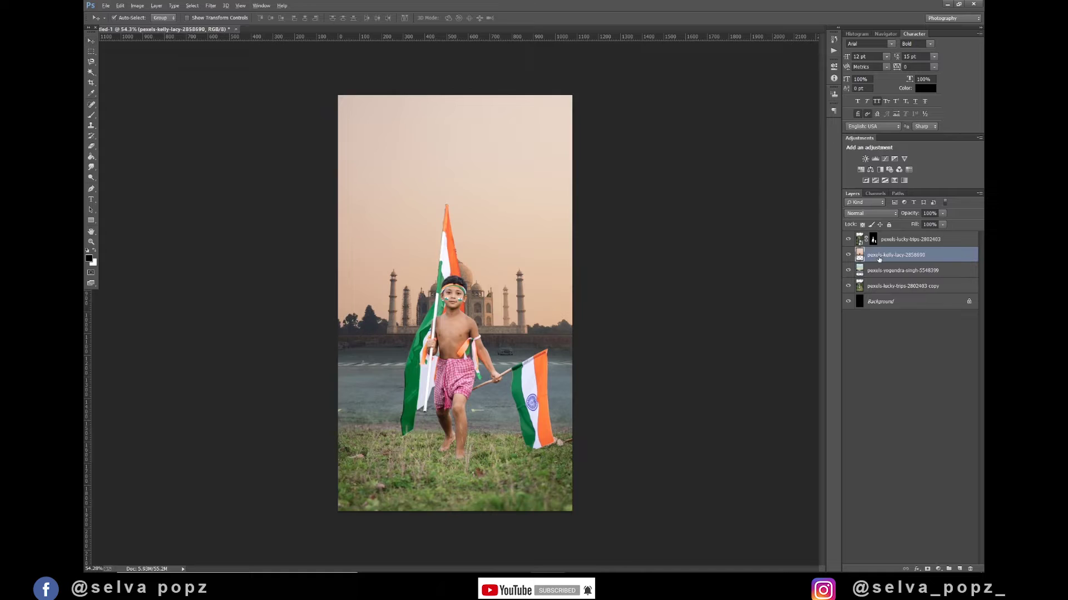
key(ctrl+t)
key(shift+Up)
key(shift+Up)
key(shift+Up)
key(shift+Up)
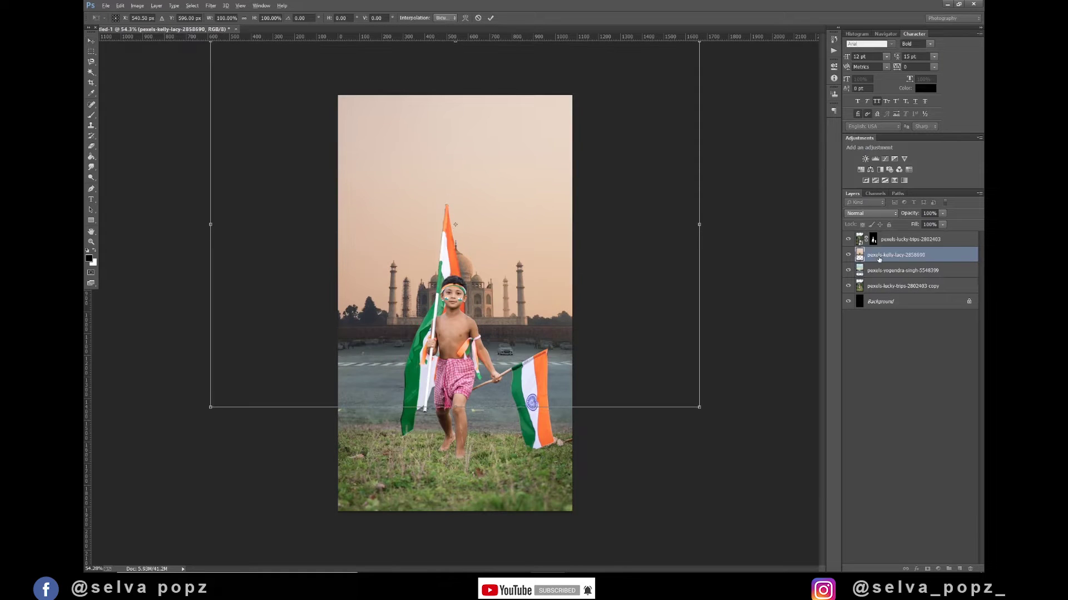
key(shift+Down)
key(shift+Down)
key(shift+Down)
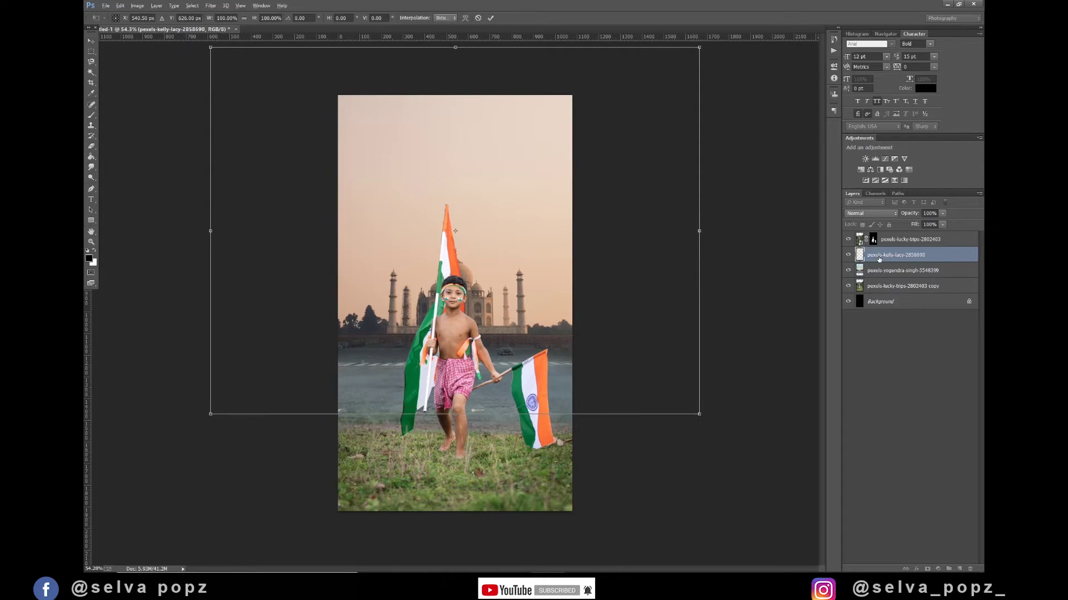
key(Return)
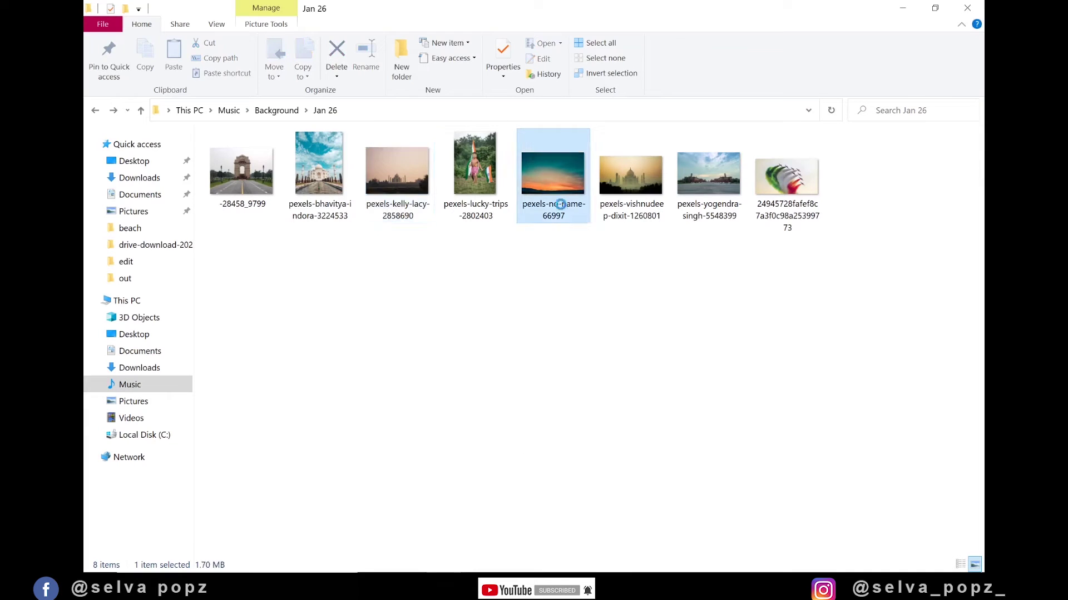
drag(550, 212, 561, 531)
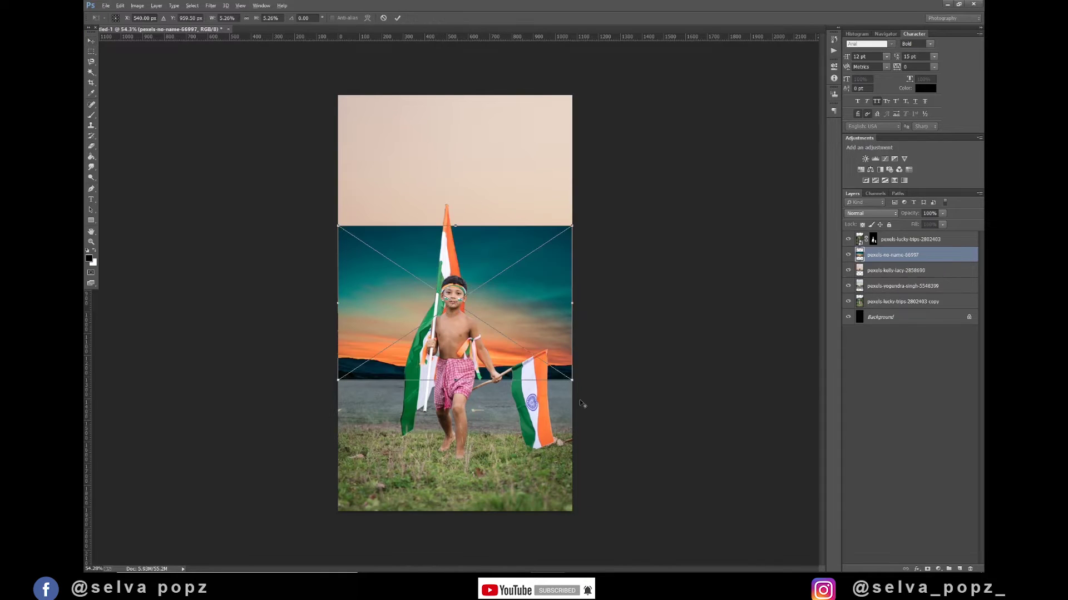
Step: Enlarge the sunset sky over the poster's top and hide it
drag(571, 380, 681, 453)
drag(466, 388, 465, 322)
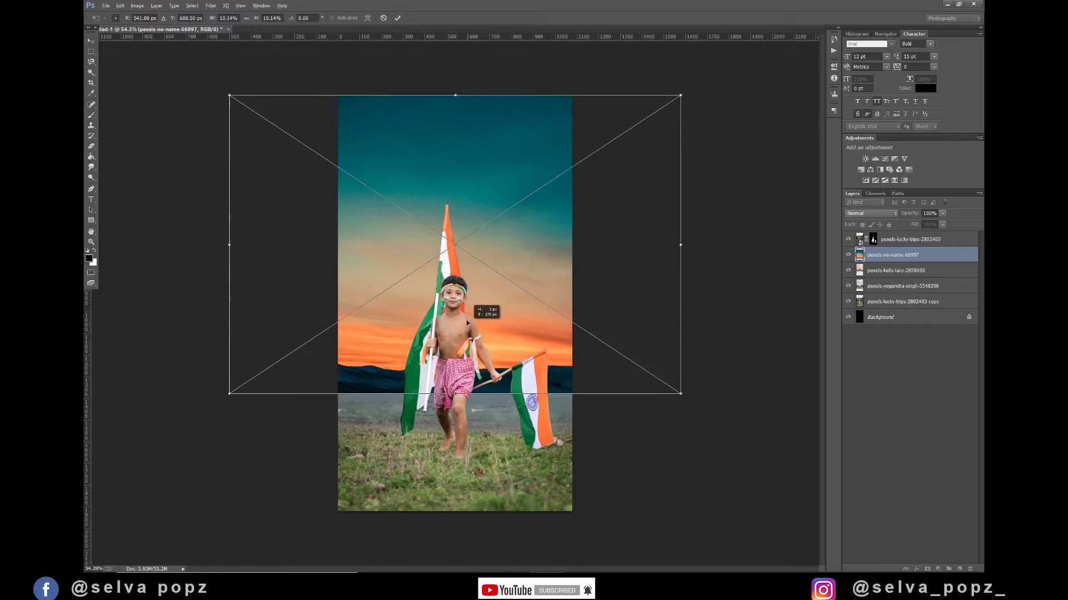
key(Return)
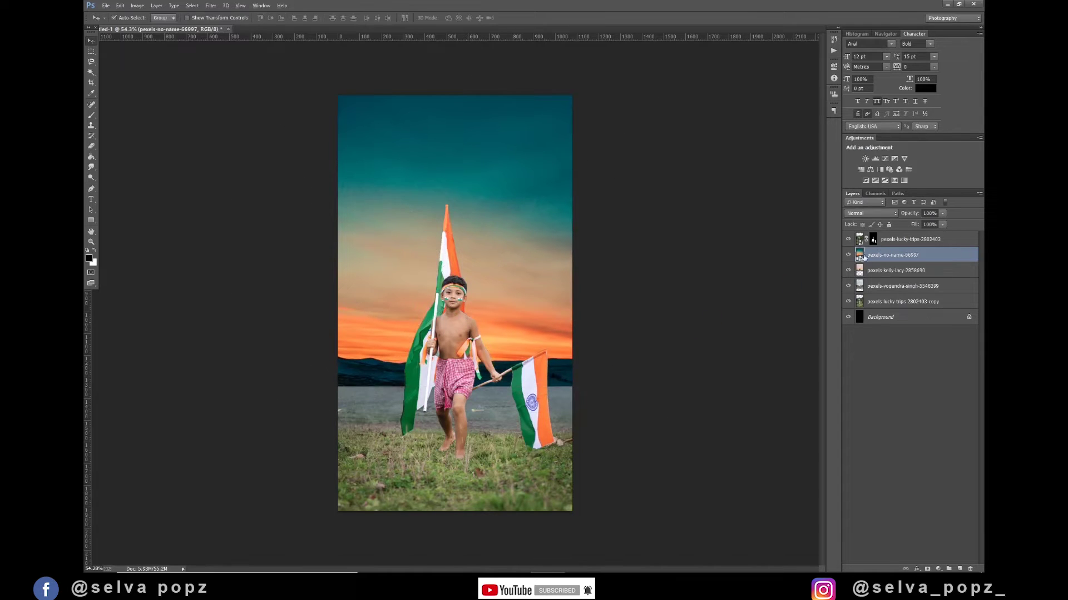
click(847, 256)
Step: Crop to the canvas deleting off-canvas pixels, and select the hidden sky layer
click(871, 270)
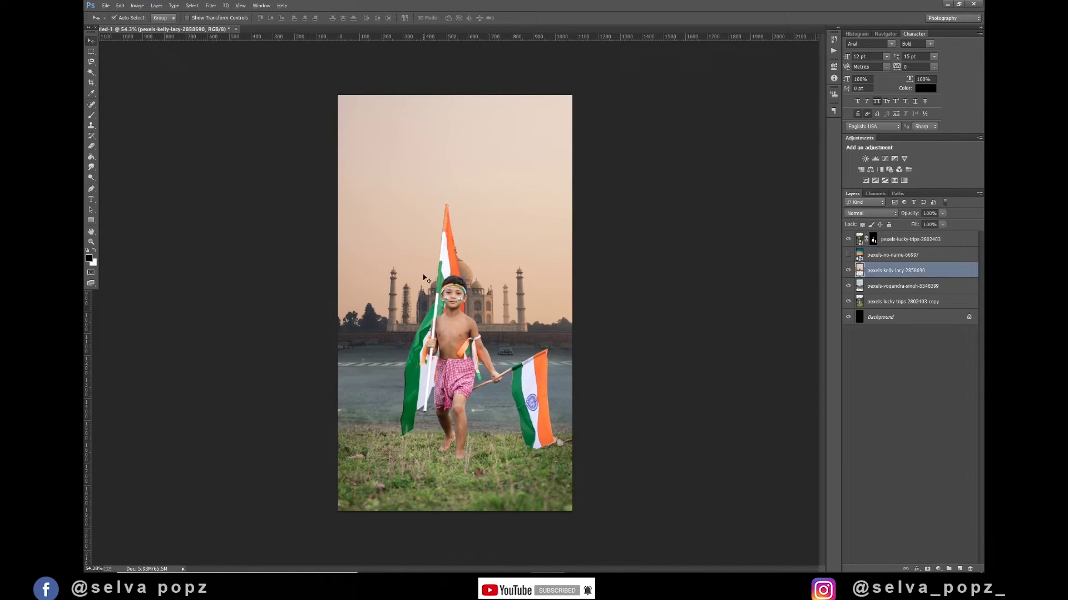
click(888, 240)
key(c)
click(683, 277)
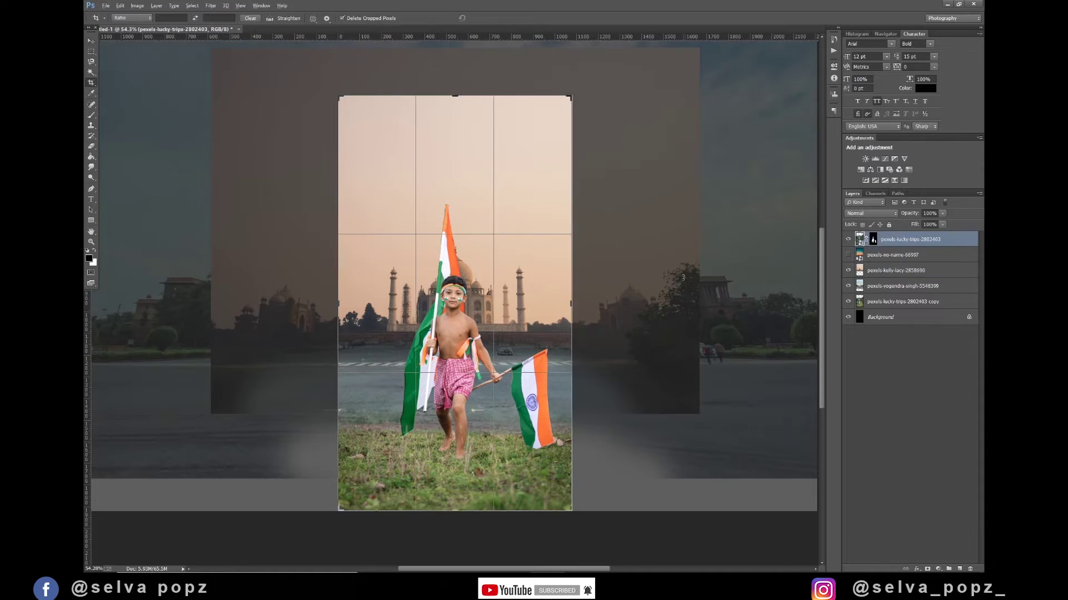
key(Return)
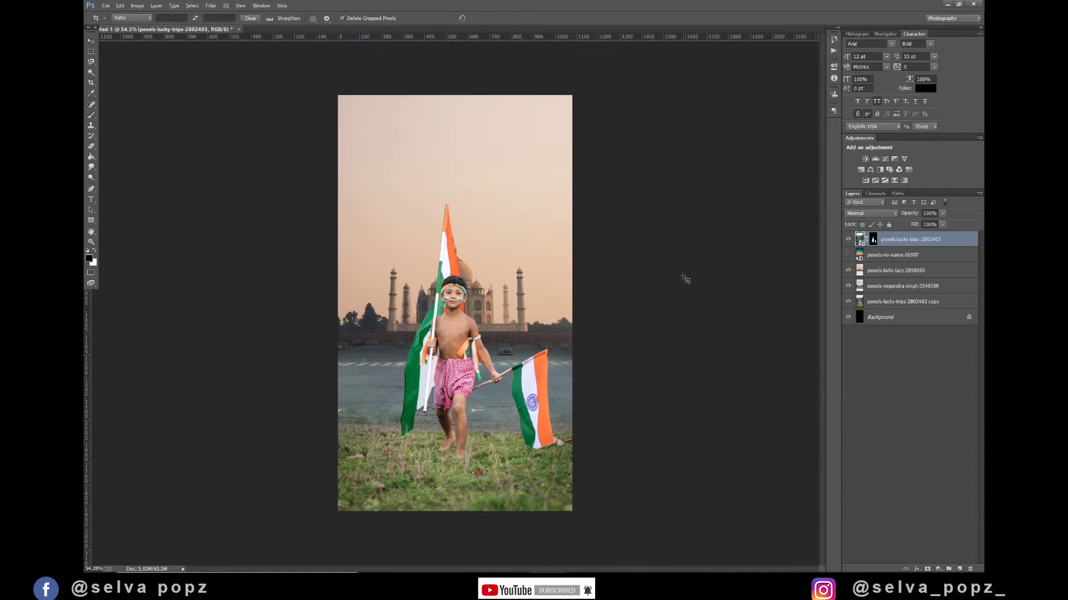
key(v)
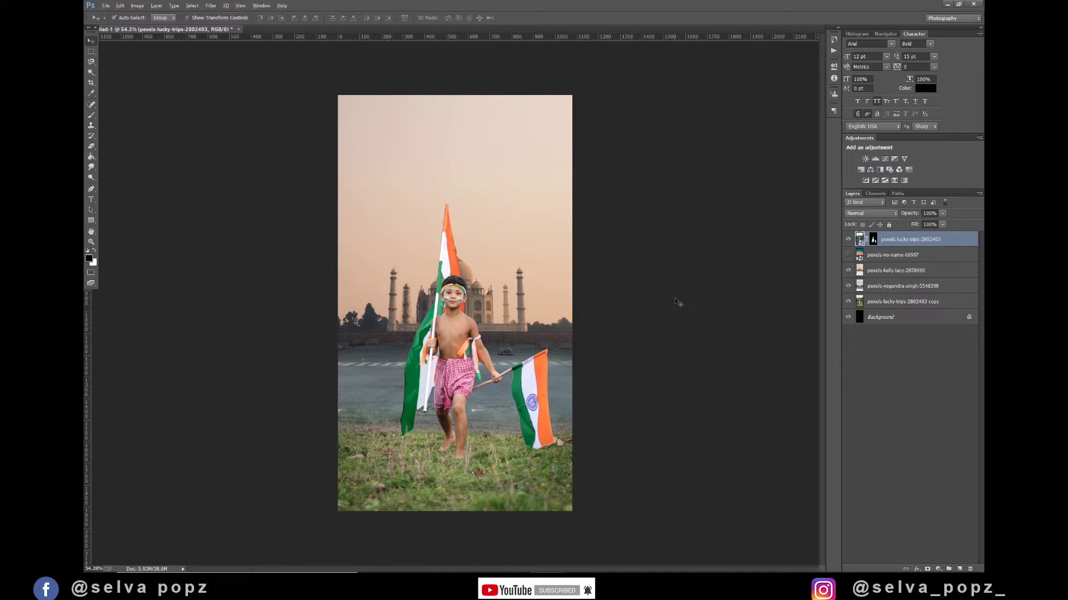
click(849, 255)
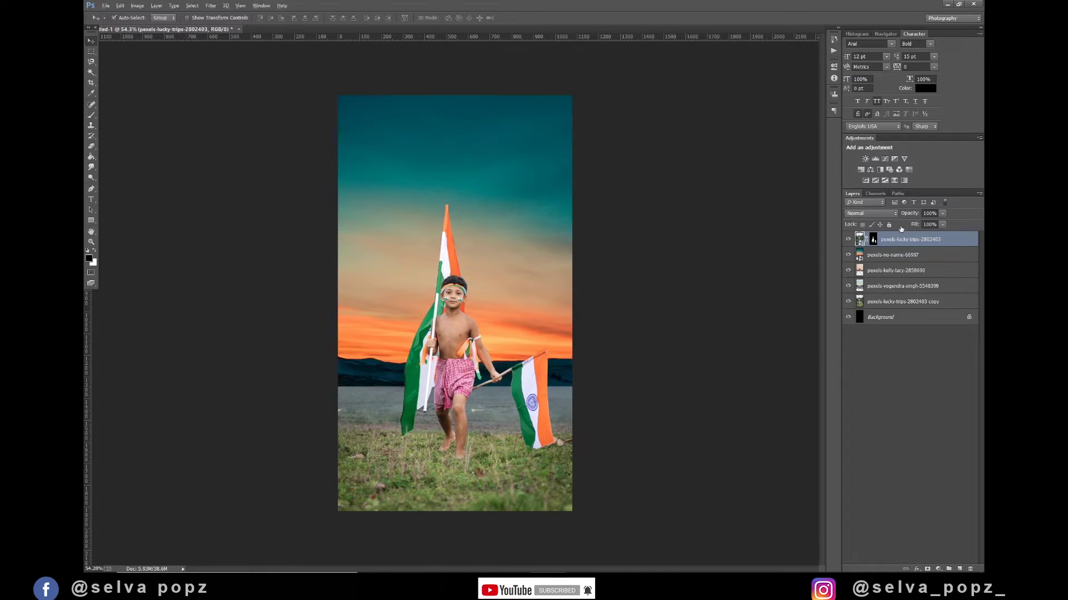
click(848, 254)
click(890, 258)
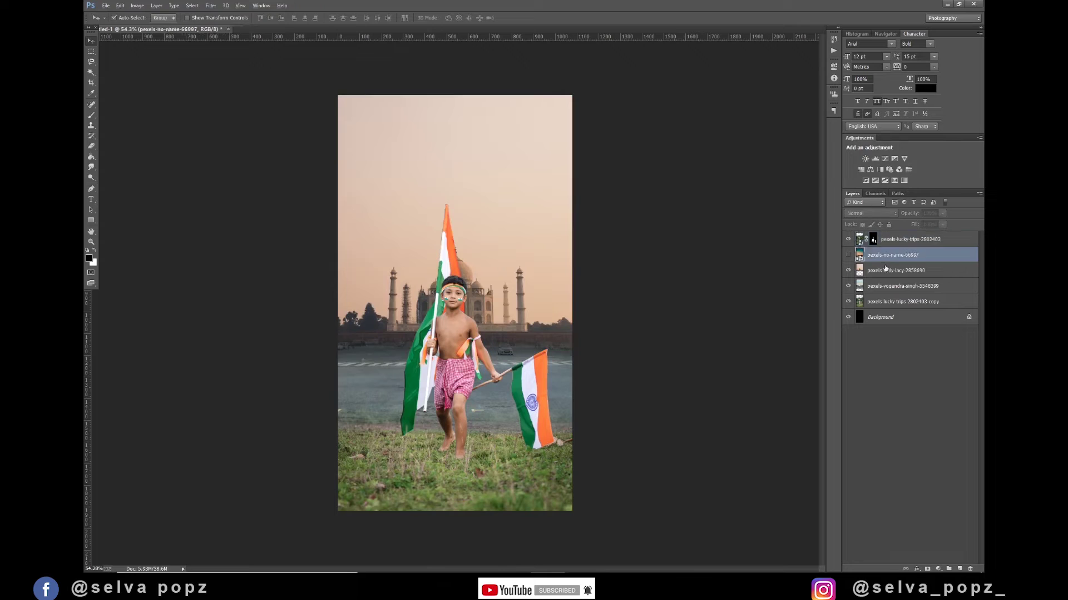
Step: Magic Wand the Taj Mahal photo's sky and mask it out
key(w)
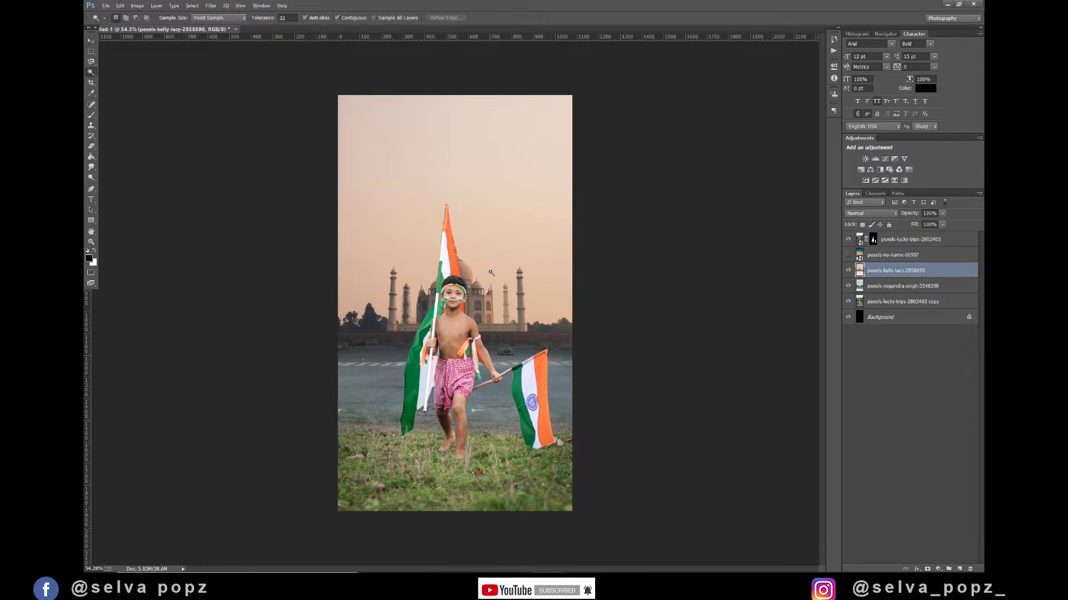
click(509, 236)
click(926, 568)
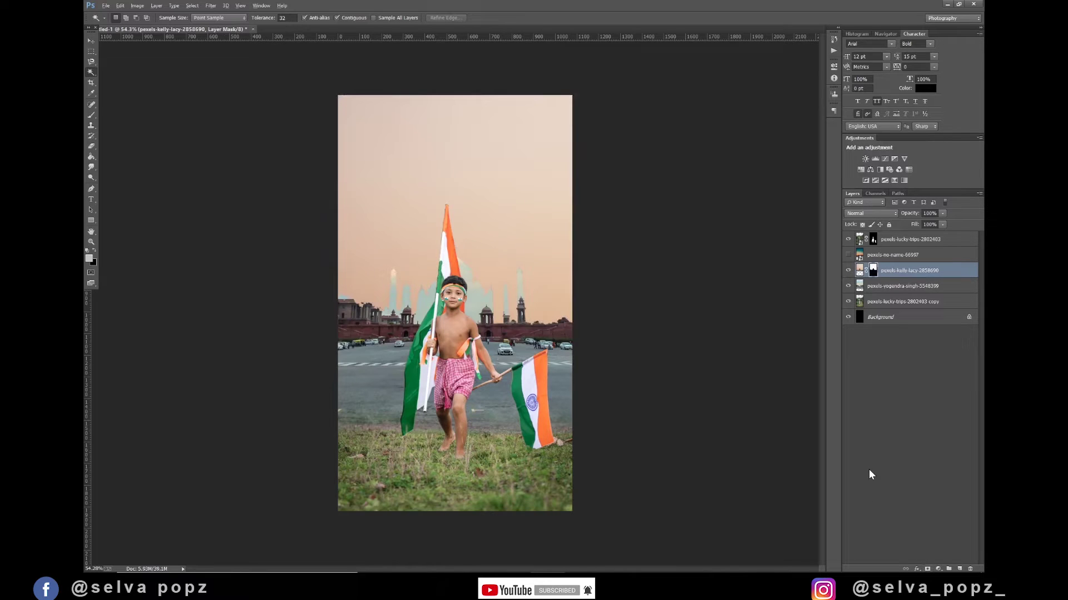
key(ctrl+z)
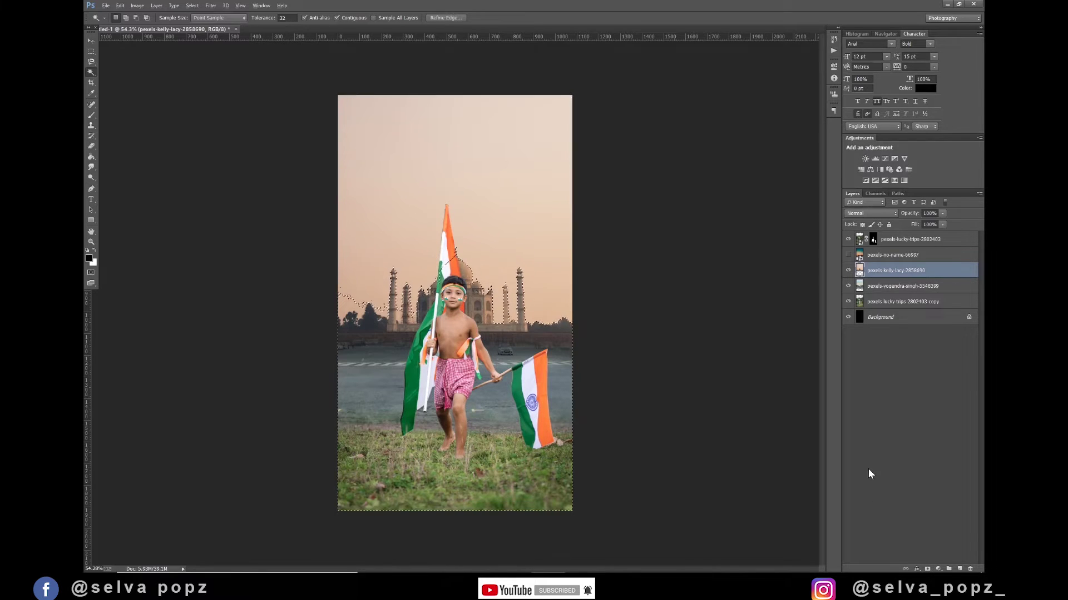
click(926, 568)
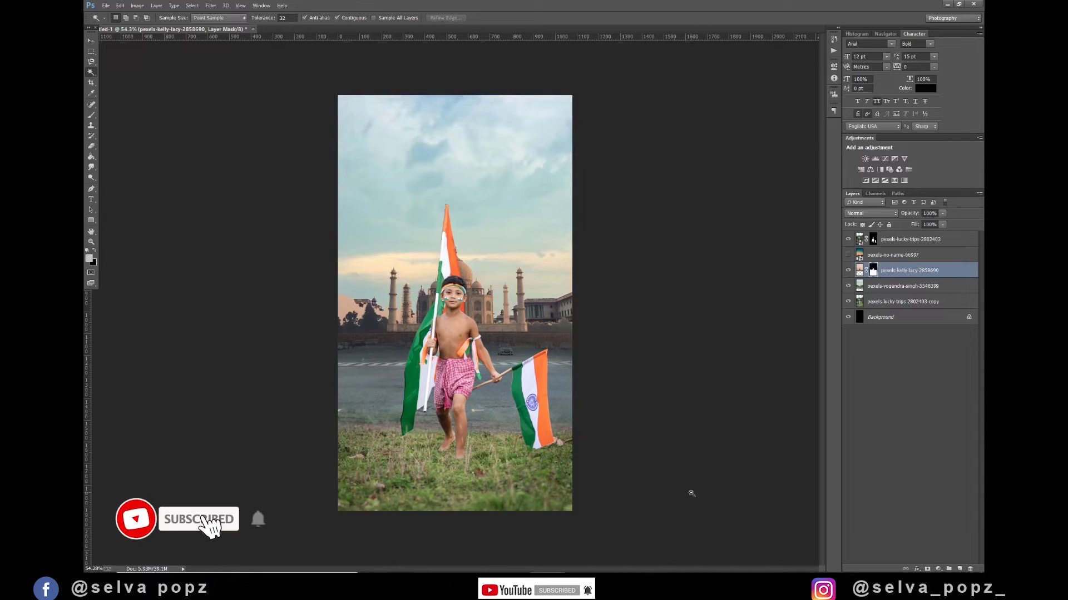
Step: Show the sunset below the Taj Mahal, erase its dark hill band, and add a layer above the road photo
click(848, 255)
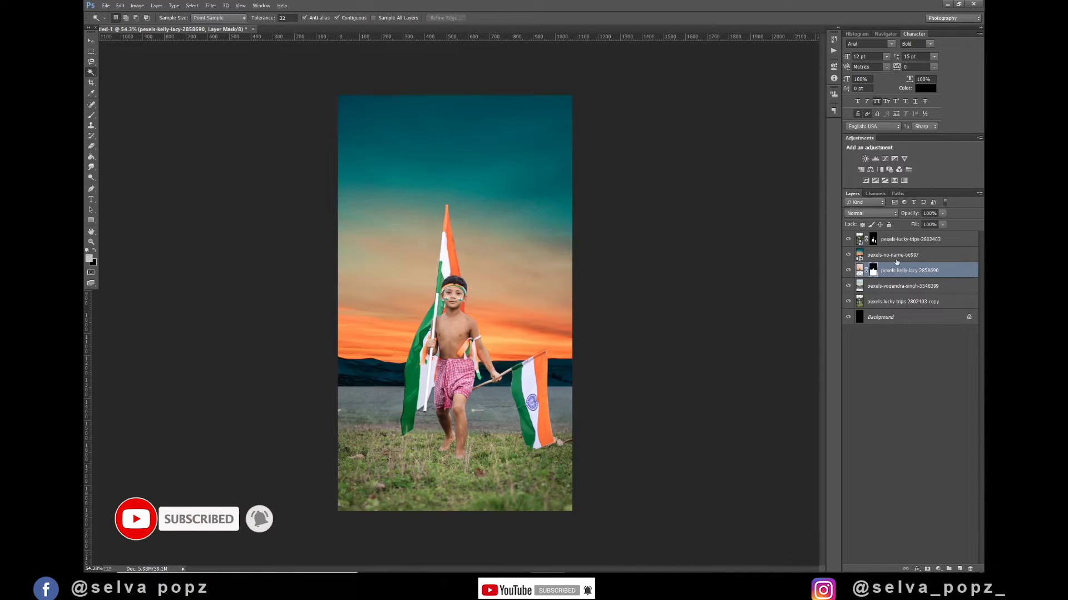
drag(896, 262, 884, 278)
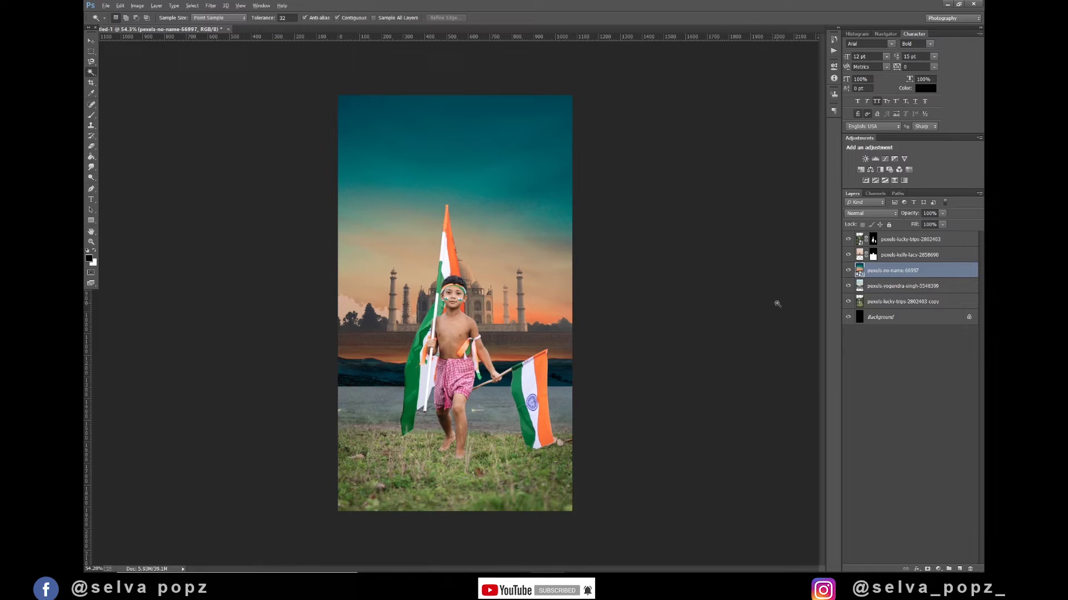
scroll(604, 339, up, 1)
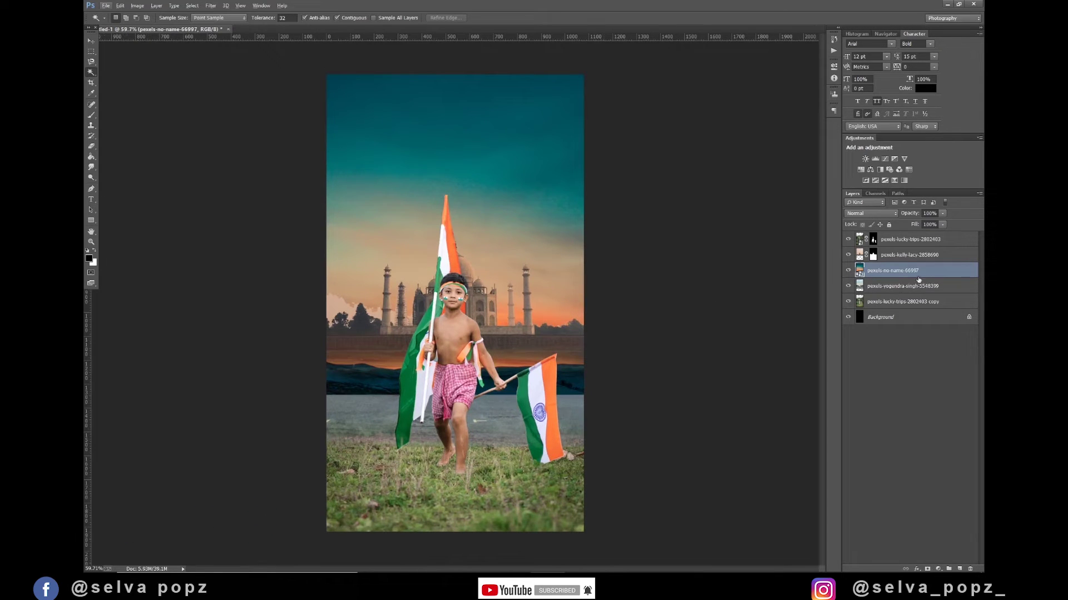
key(e)
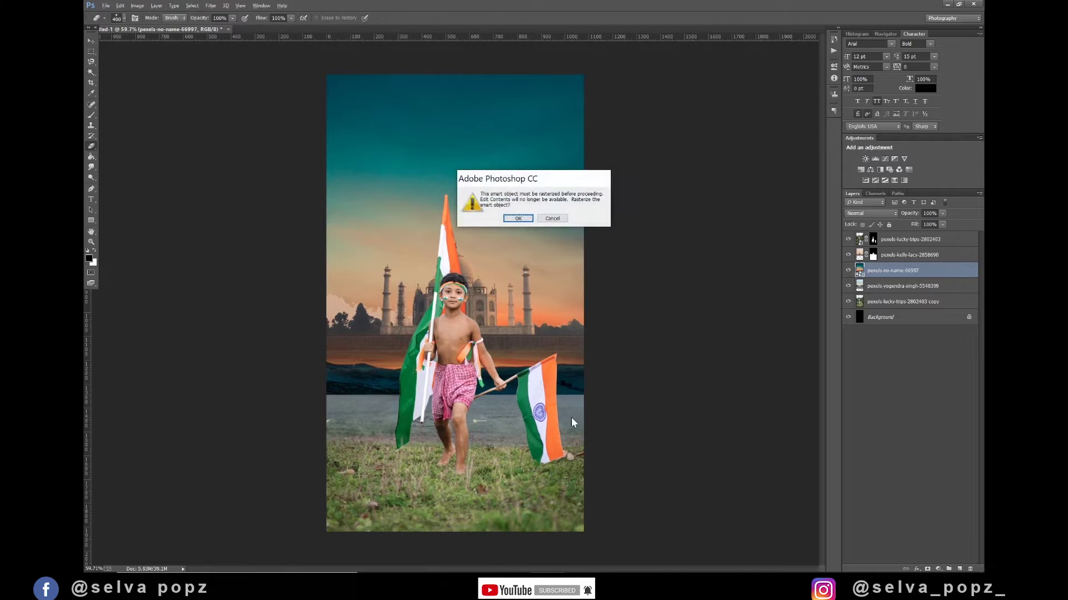
key(Return)
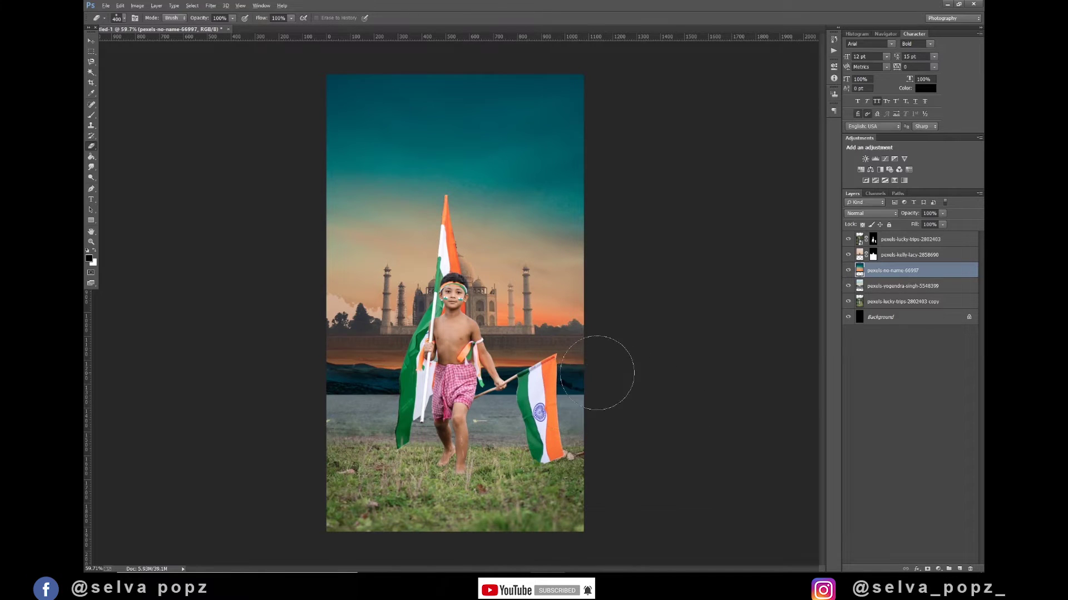
drag(605, 374, 293, 377)
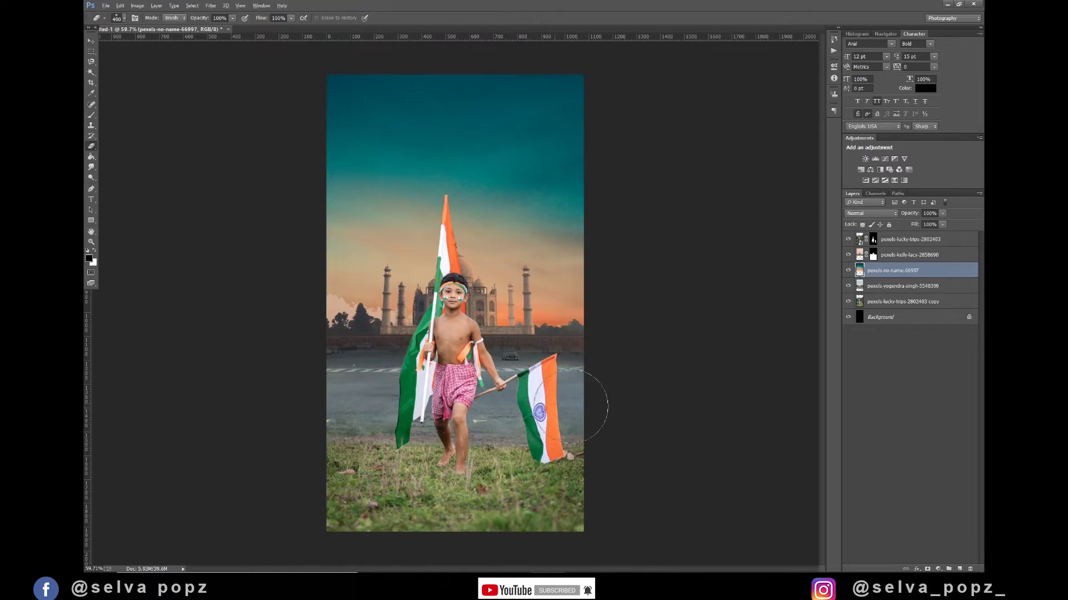
click(883, 287)
click(959, 569)
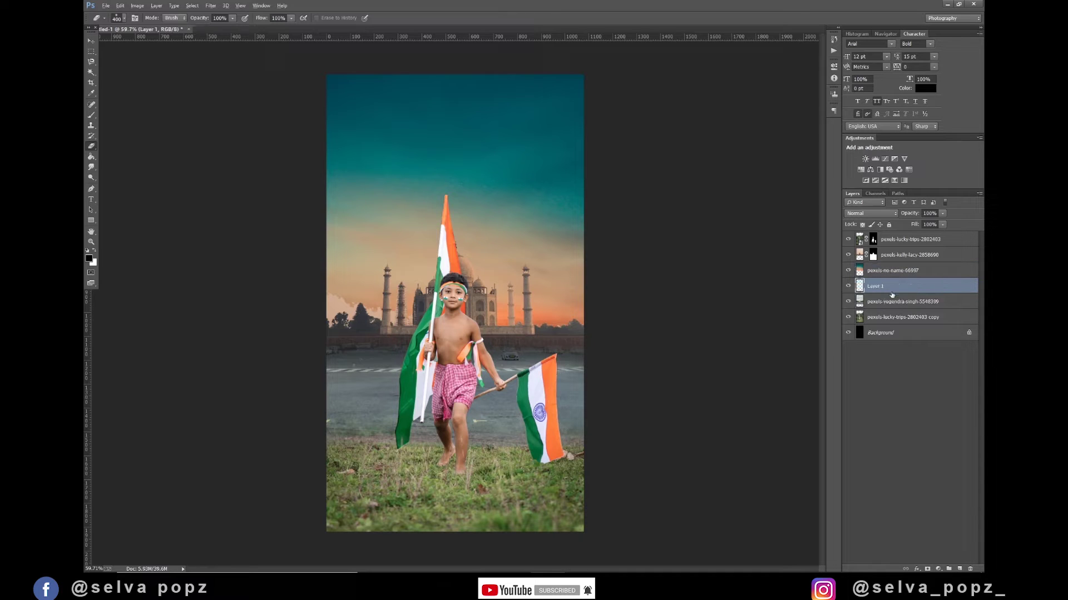
Step: Softly darken the road area right of the flag with a 500 px brush at 20% opacity
click(91, 115)
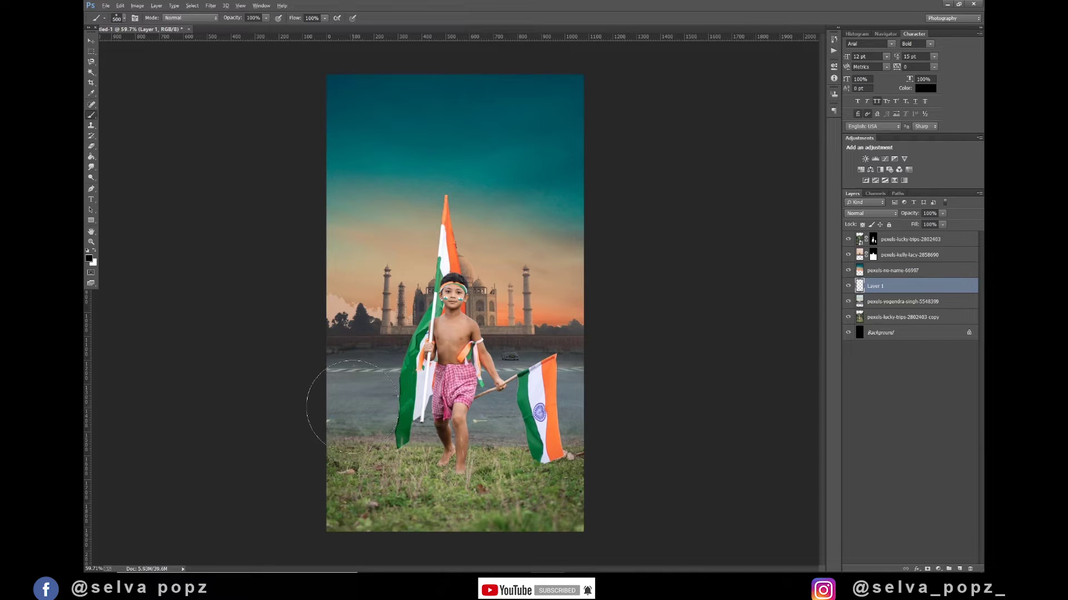
key(bracketright)
drag(232, 20, 201, 22)
drag(570, 400, 573, 400)
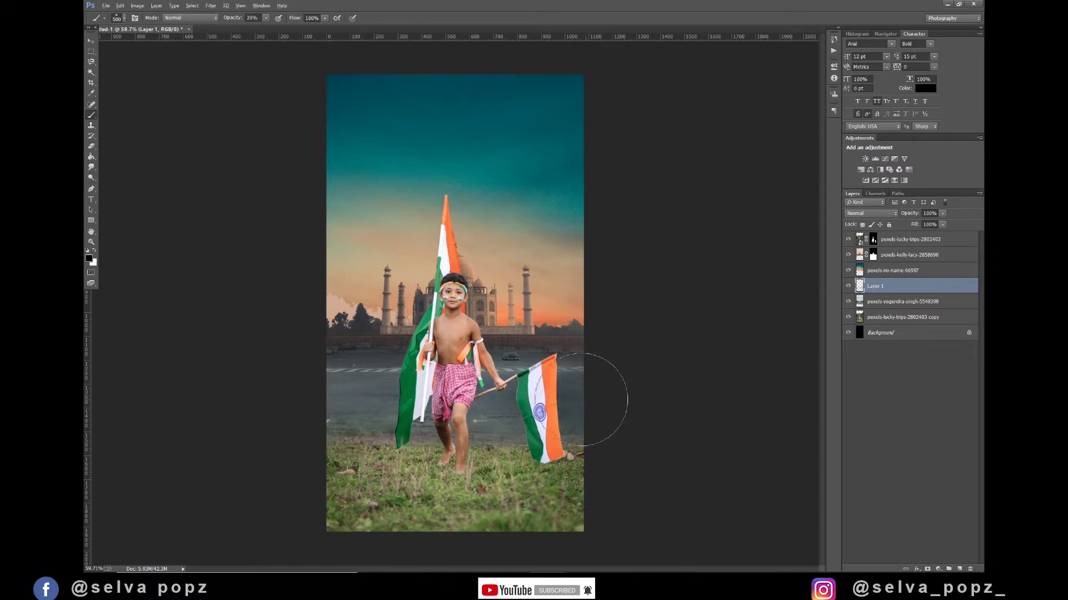
key(bracketleft)
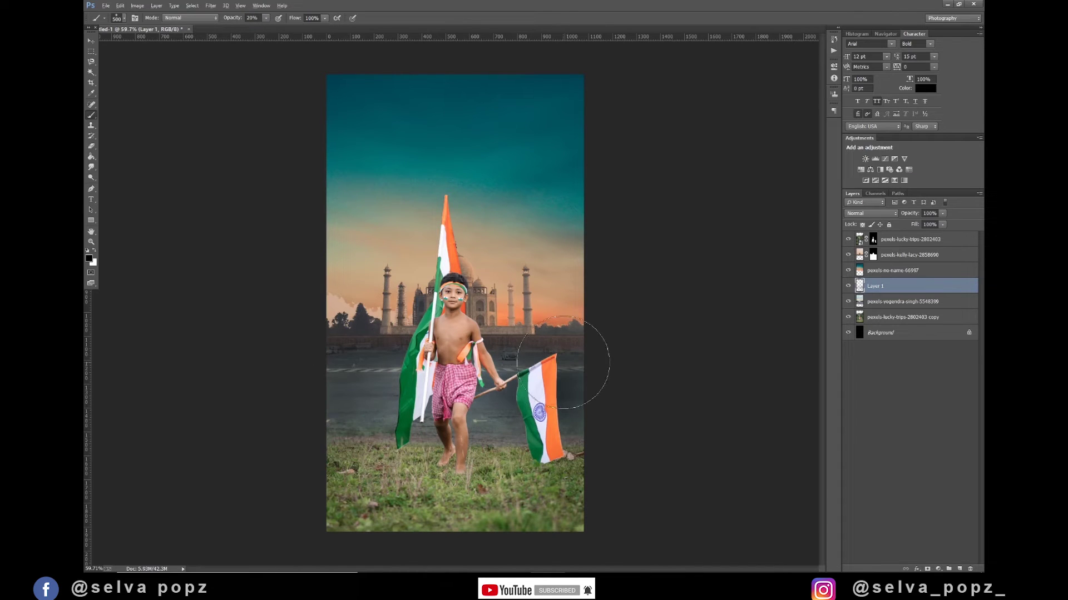
key(bracketleft)
key(bracketleft)
key(bracketleft)
Step: Lower Layer 1's opacity and fill to 48%, then merge it with the road layer
mouse_move(911, 214)
mouse_down()
mouse_move(899, 212)
mouse_move(899, 223)
mouse_up()
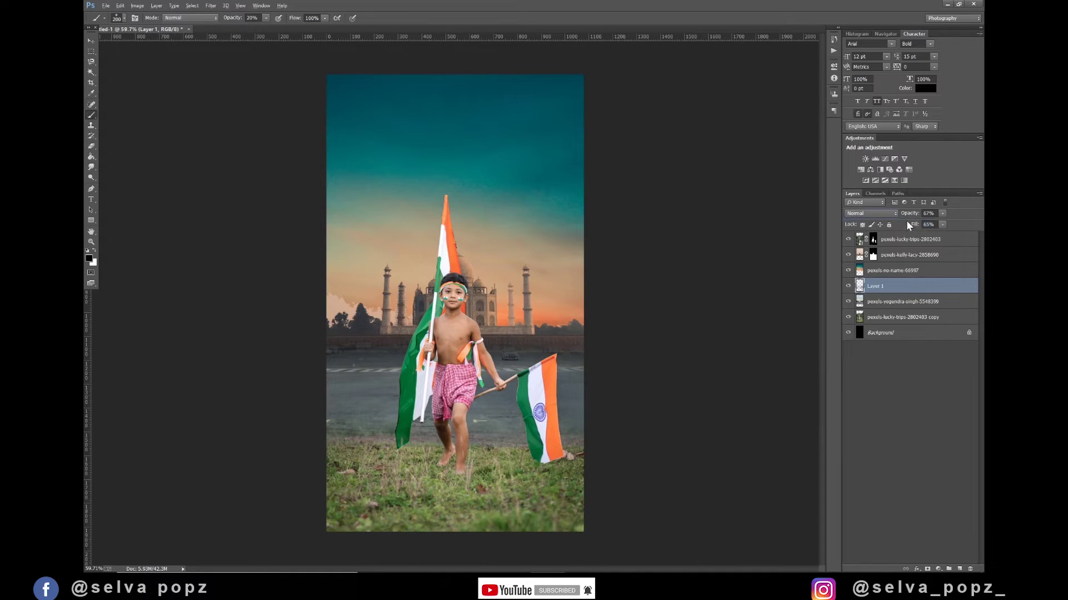
drag(914, 227, 905, 226)
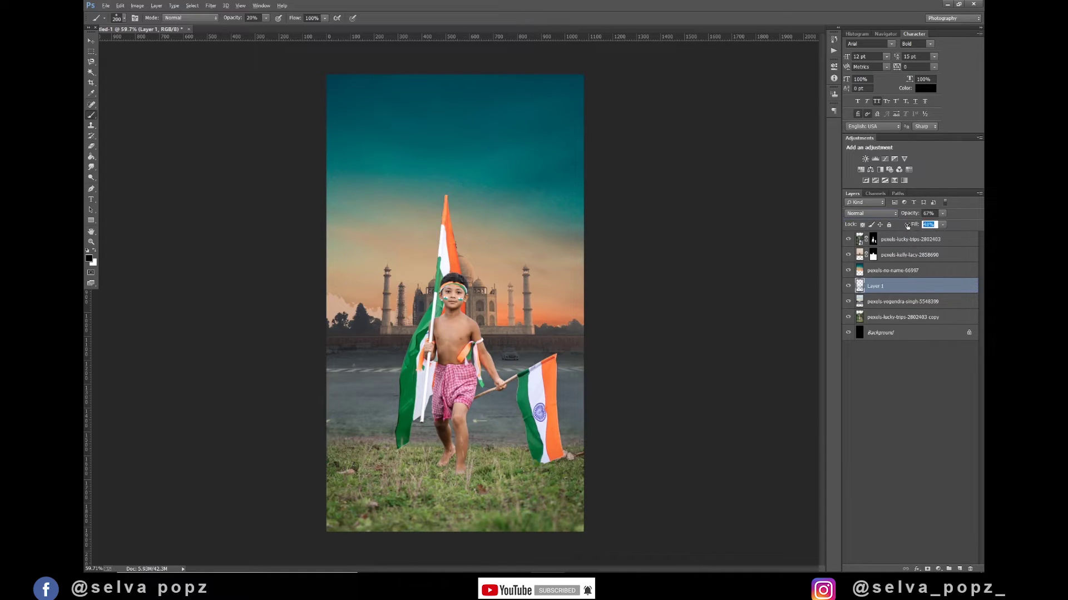
ctrl+click(904, 303)
right_click(905, 303)
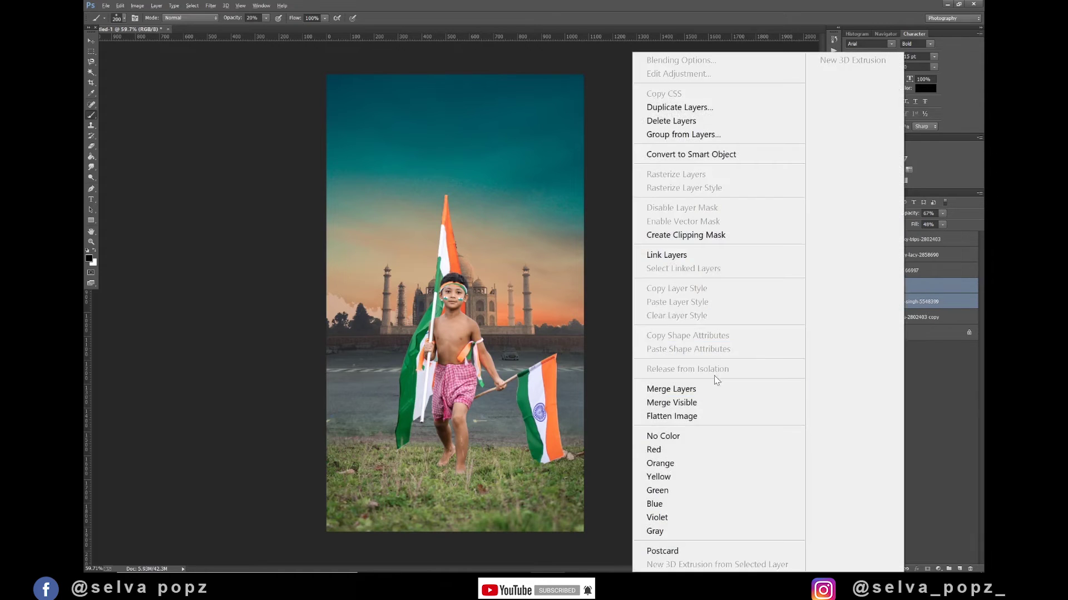
click(690, 384)
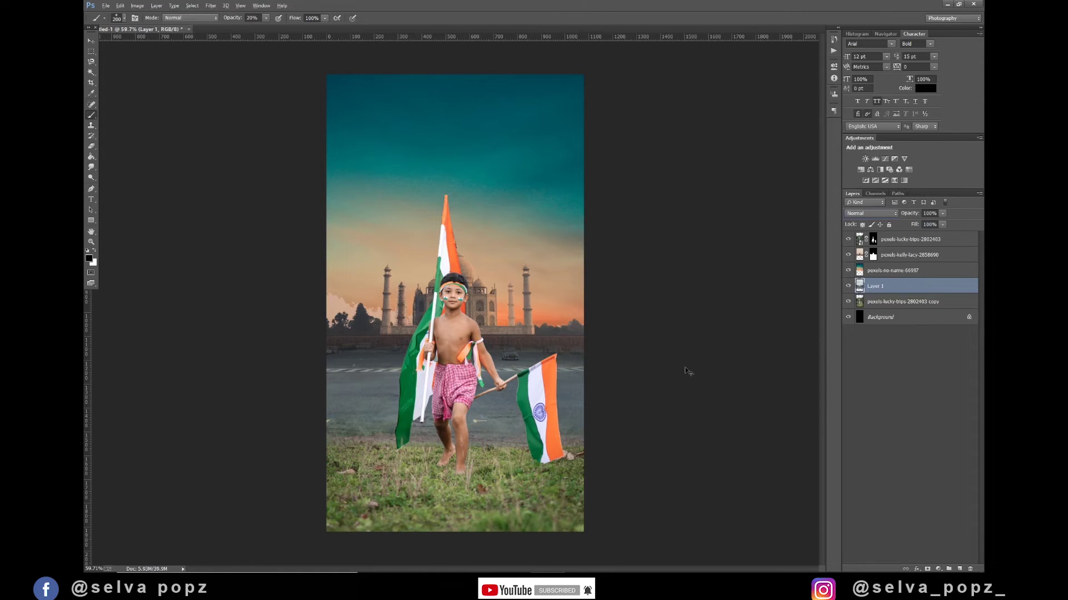
key(ctrl+l)
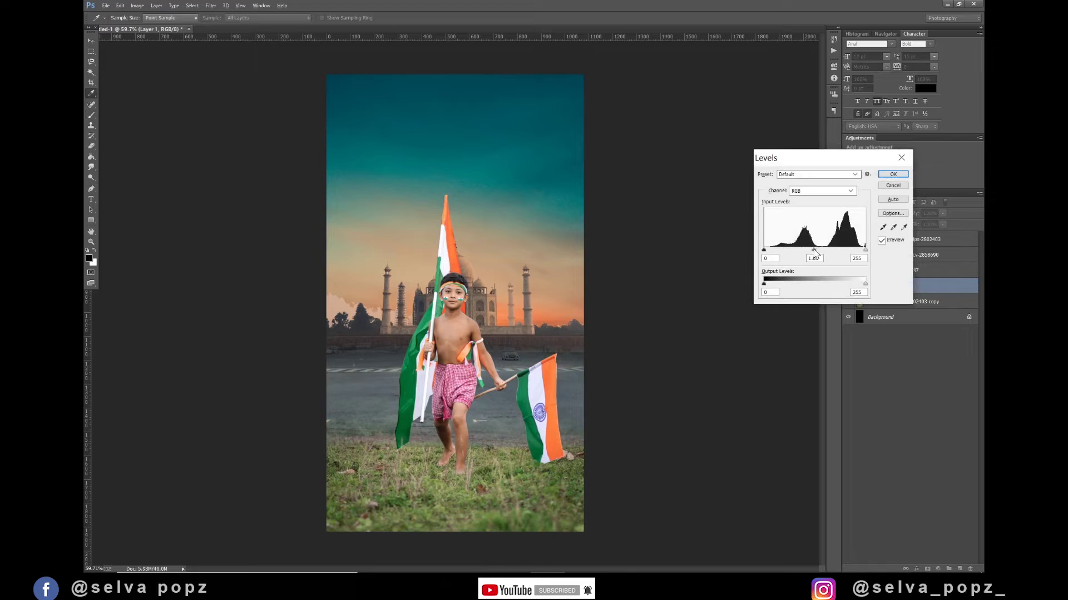
Step: Slightly darken the road layer's midtones with Levels, then drag the jet smoke image onto the poster
drag(814, 250, 823, 256)
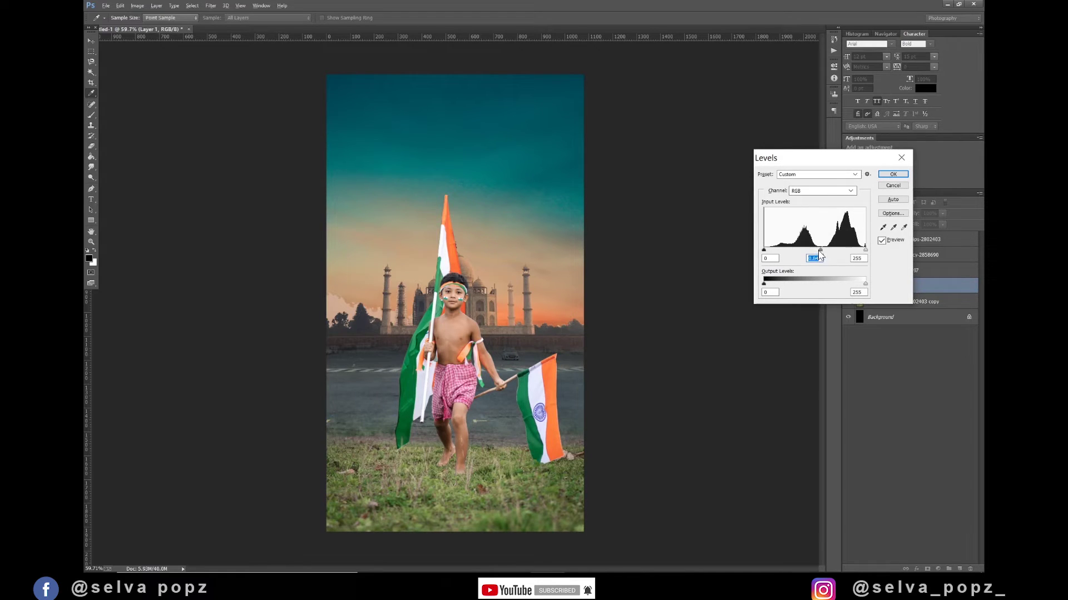
click(892, 175)
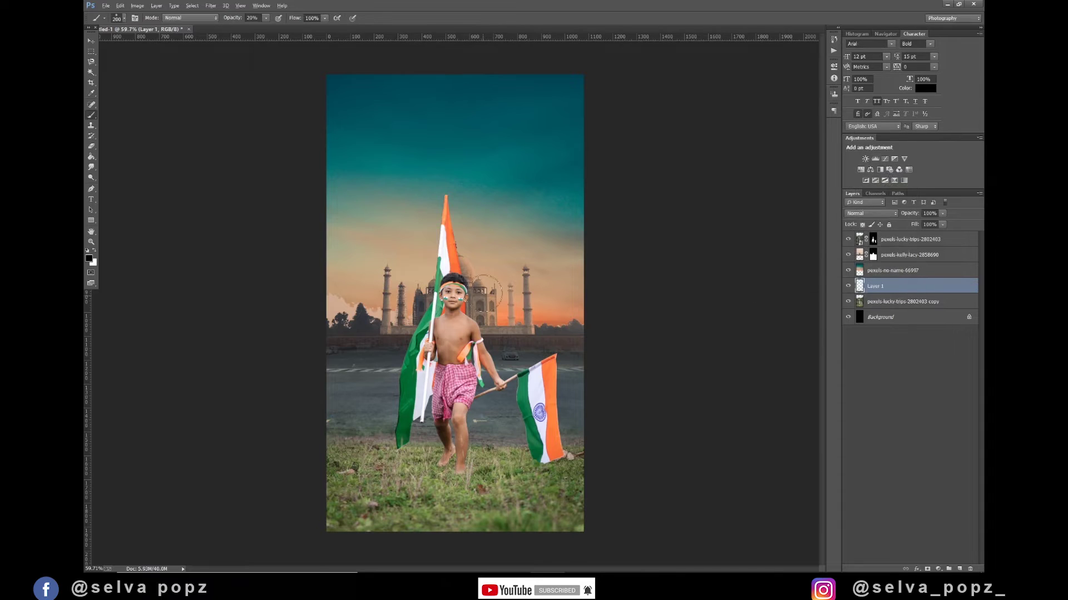
click(91, 41)
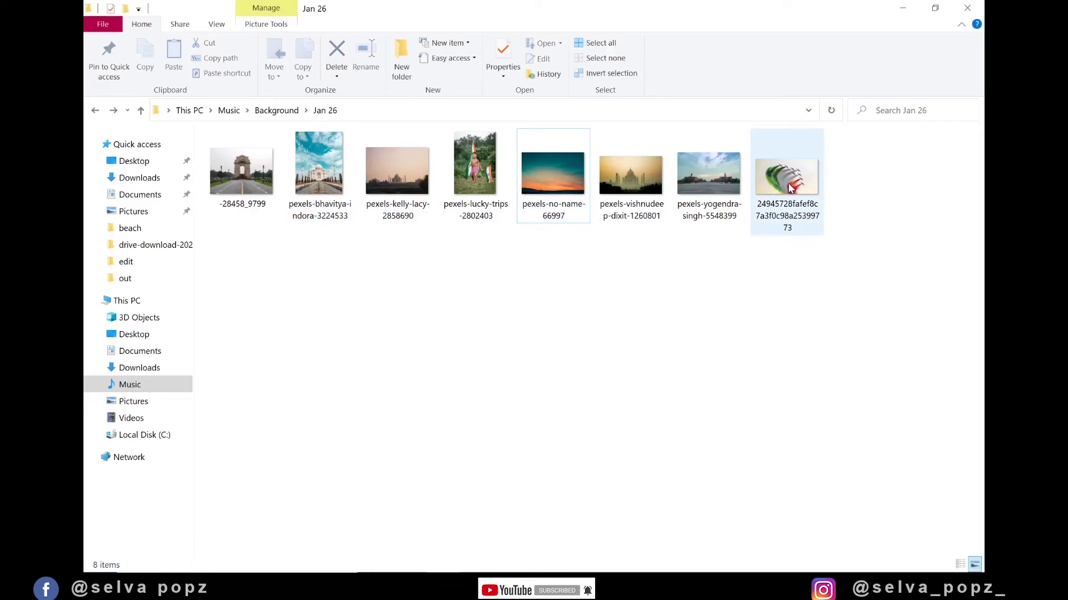
click(799, 223)
drag(799, 222, 459, 246)
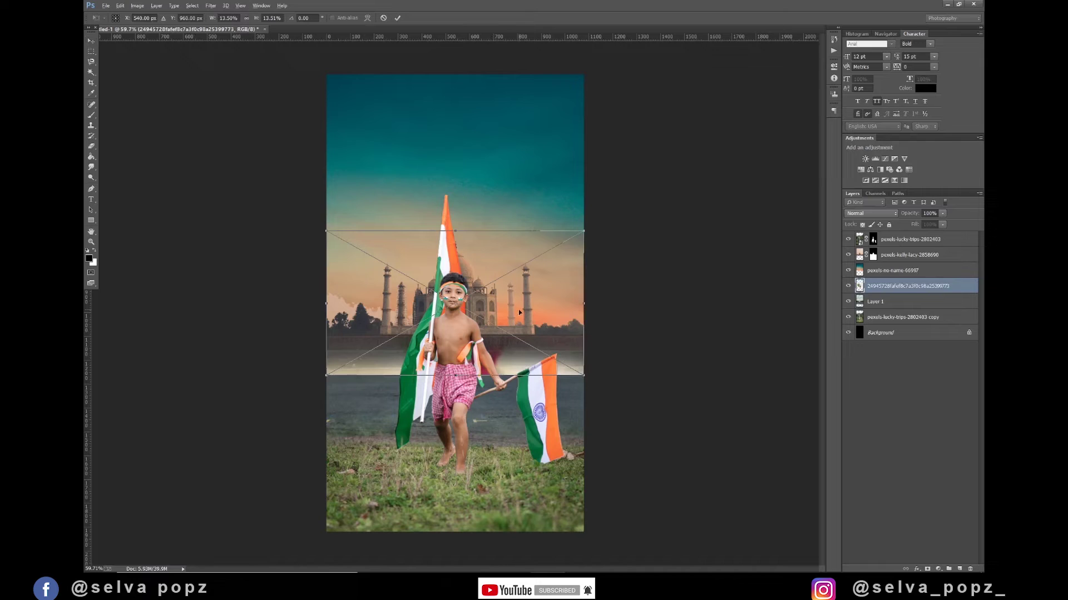
Step: Place the jets layer just beneath the boy, move it higher, and enlarge it across the top
key(Return)
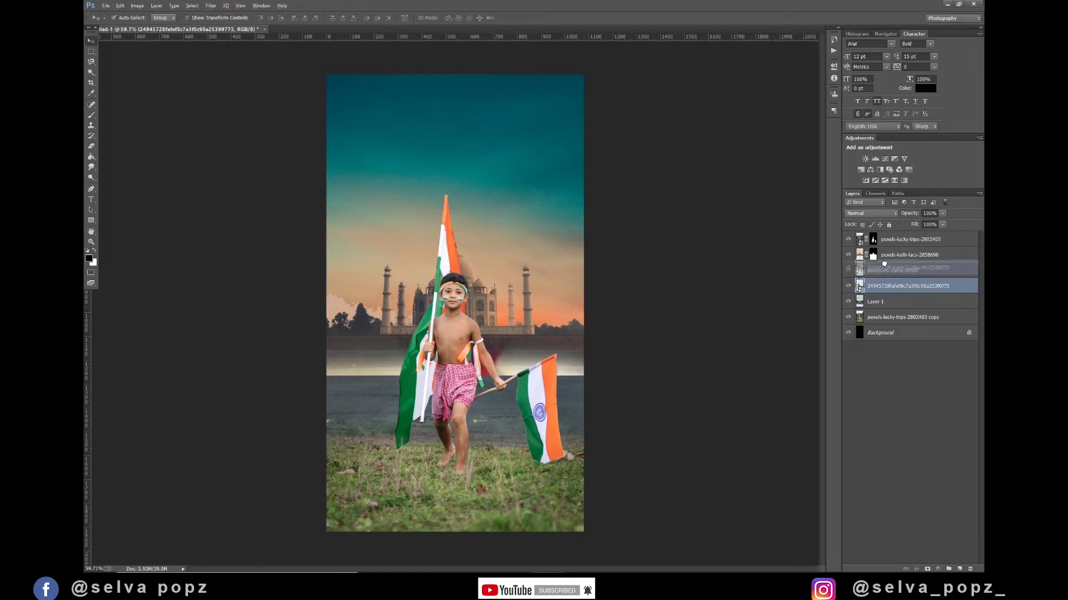
drag(888, 285, 881, 234)
drag(510, 330, 509, 231)
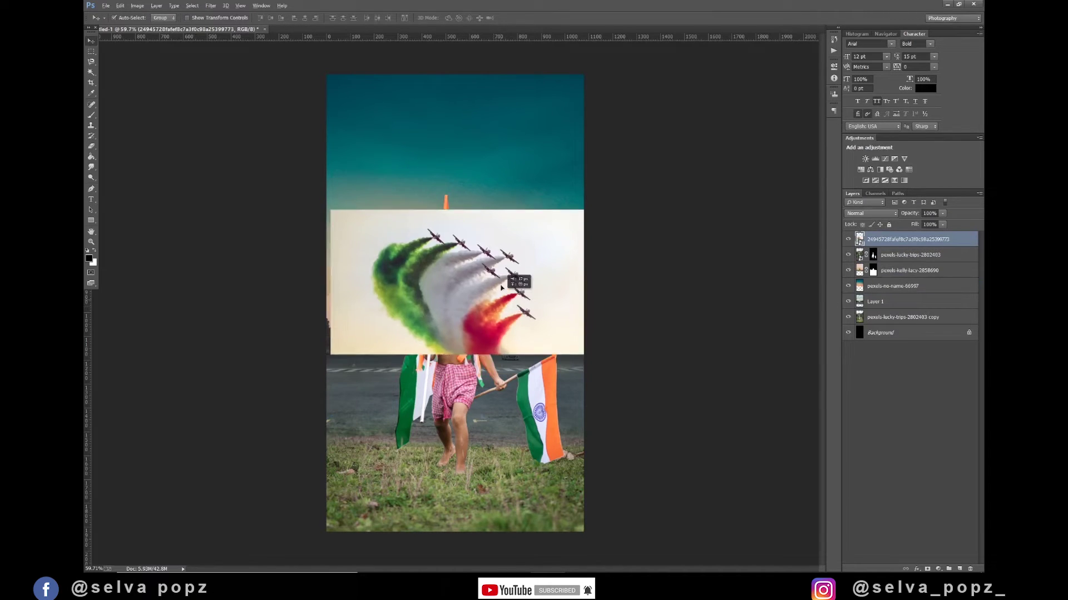
drag(875, 248, 876, 250)
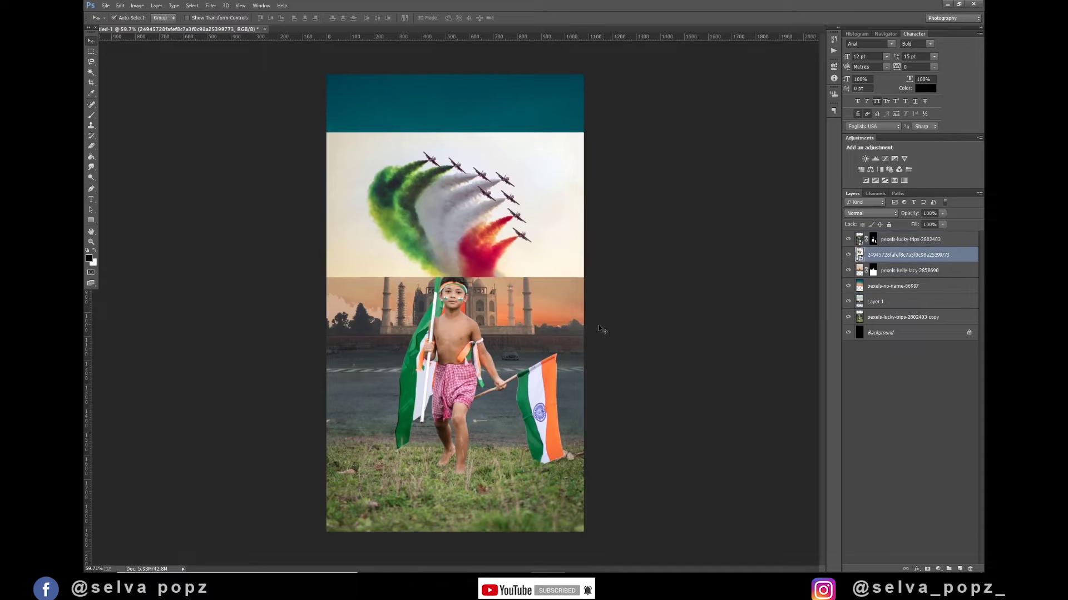
drag(566, 293, 530, 203)
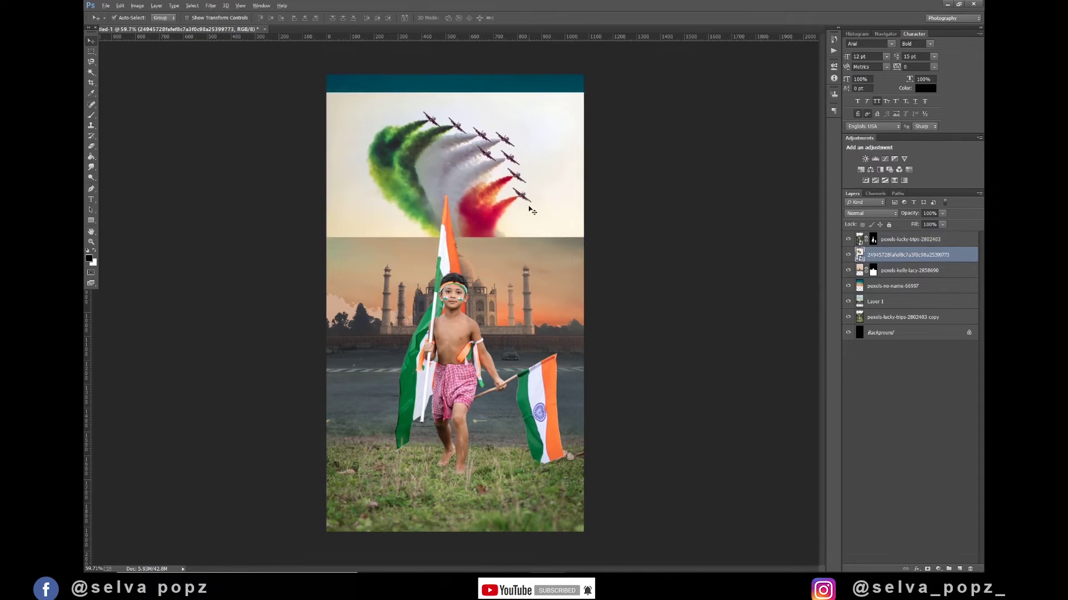
key(ctrl+t)
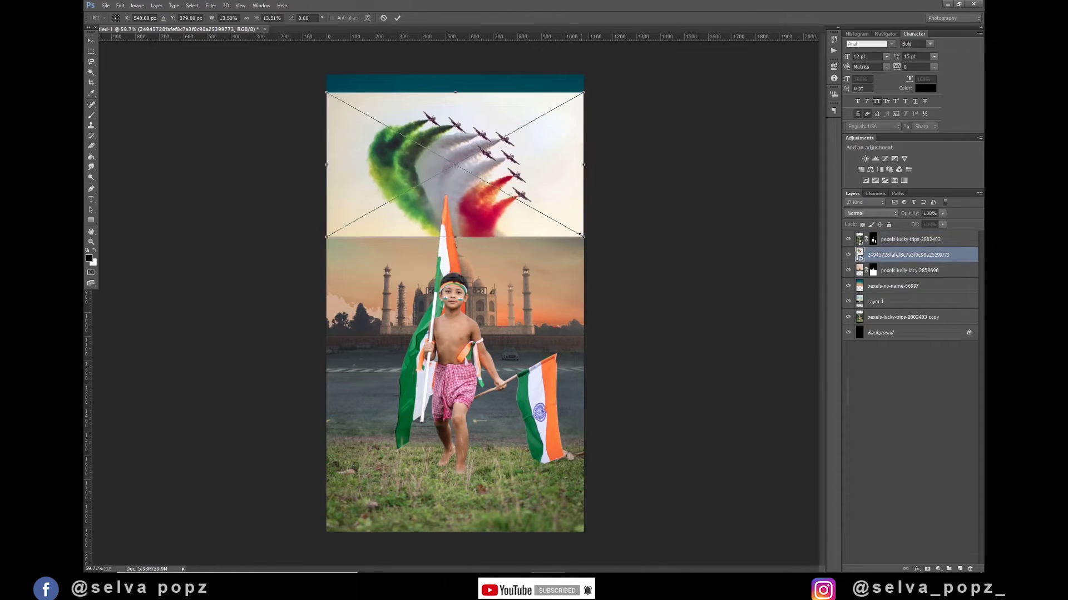
drag(581, 236, 612, 254)
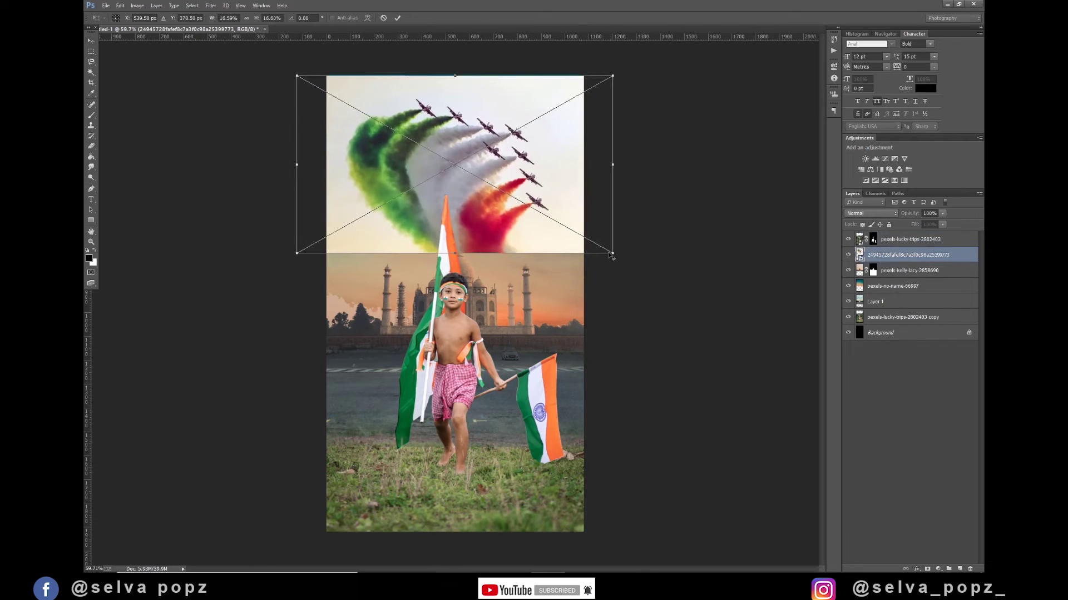
key(Return)
Step: Compare blend modes on the jets layer, settling back on Screen
click(861, 215)
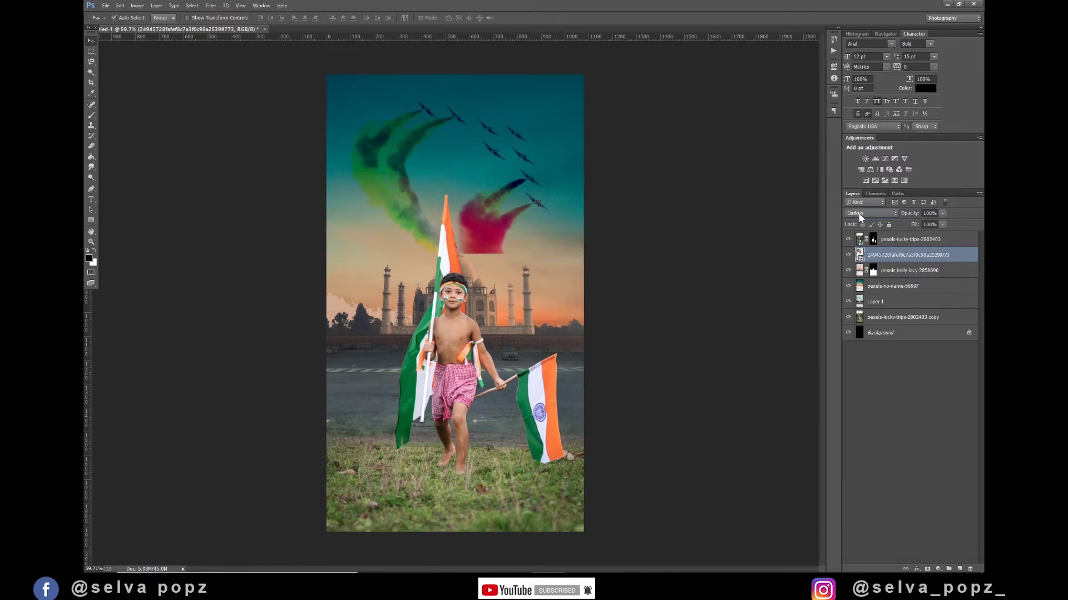
key(Down)
key(Down)
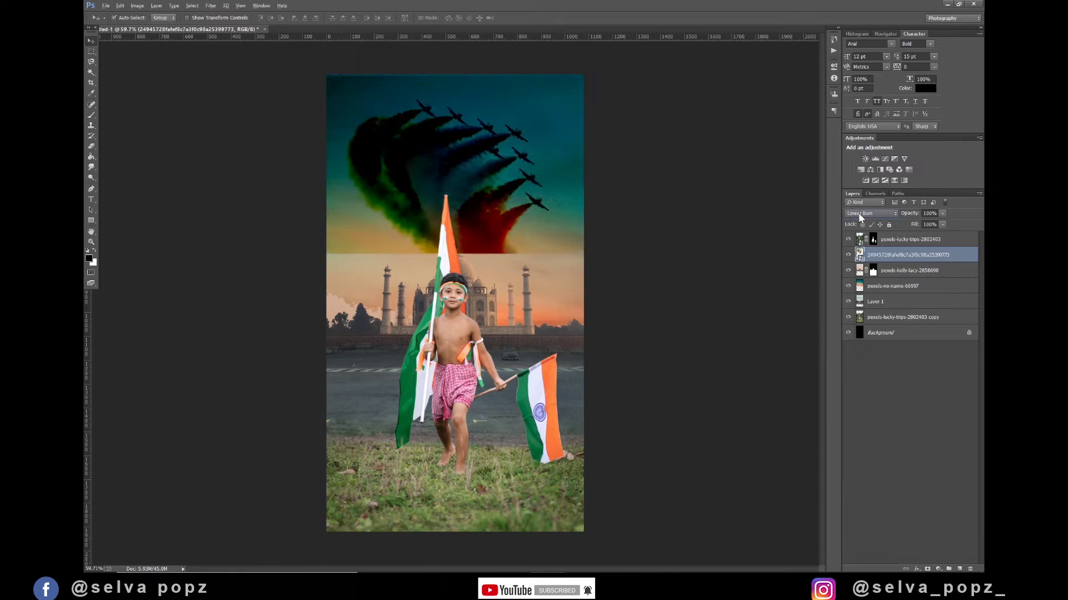
key(Down)
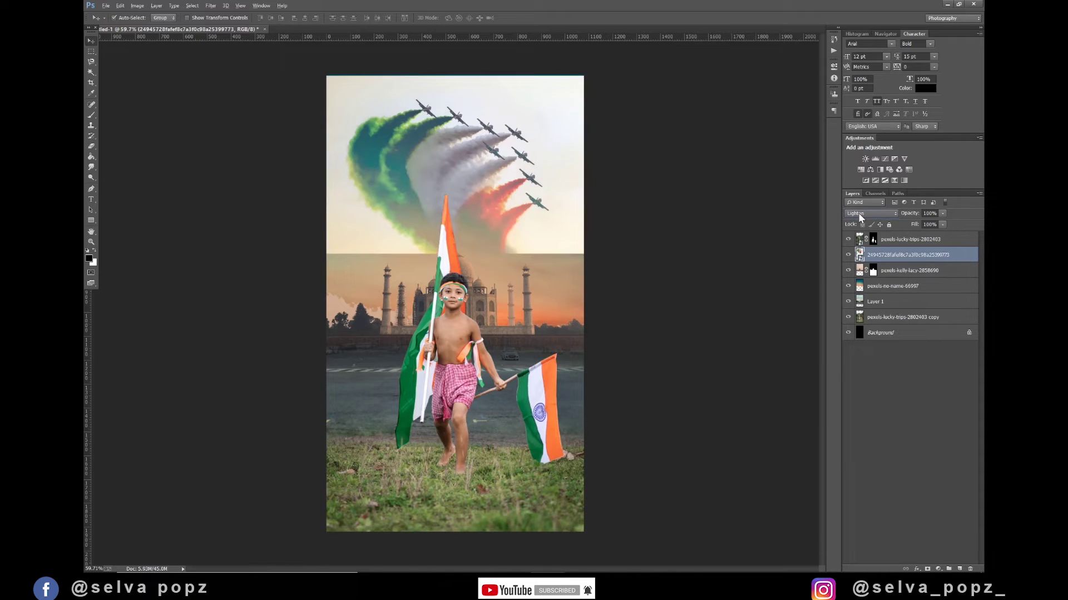
key(Down)
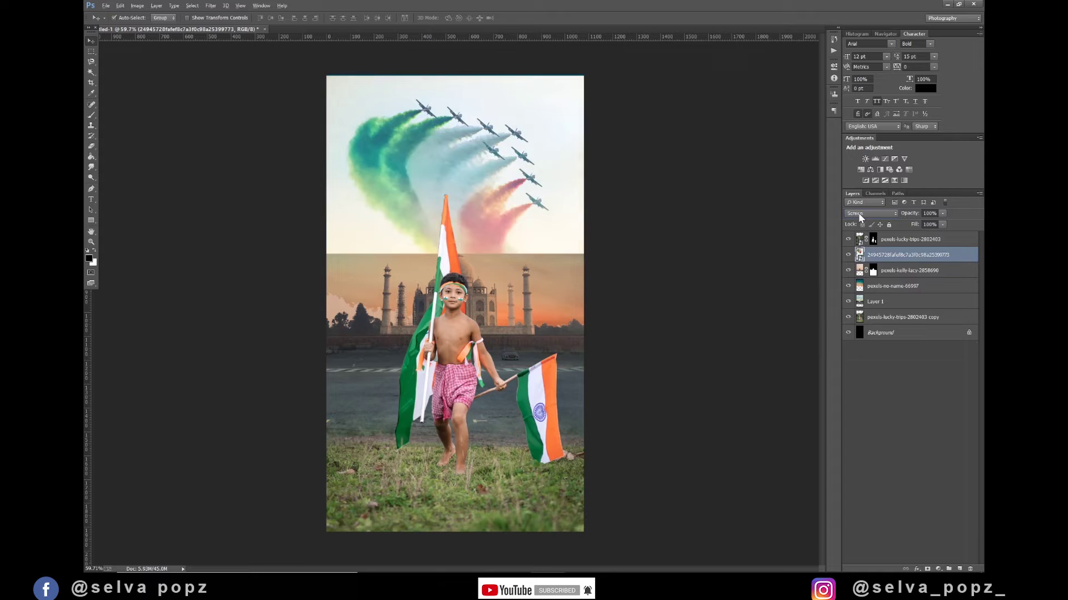
key(Down)
key(Up)
key(Up)
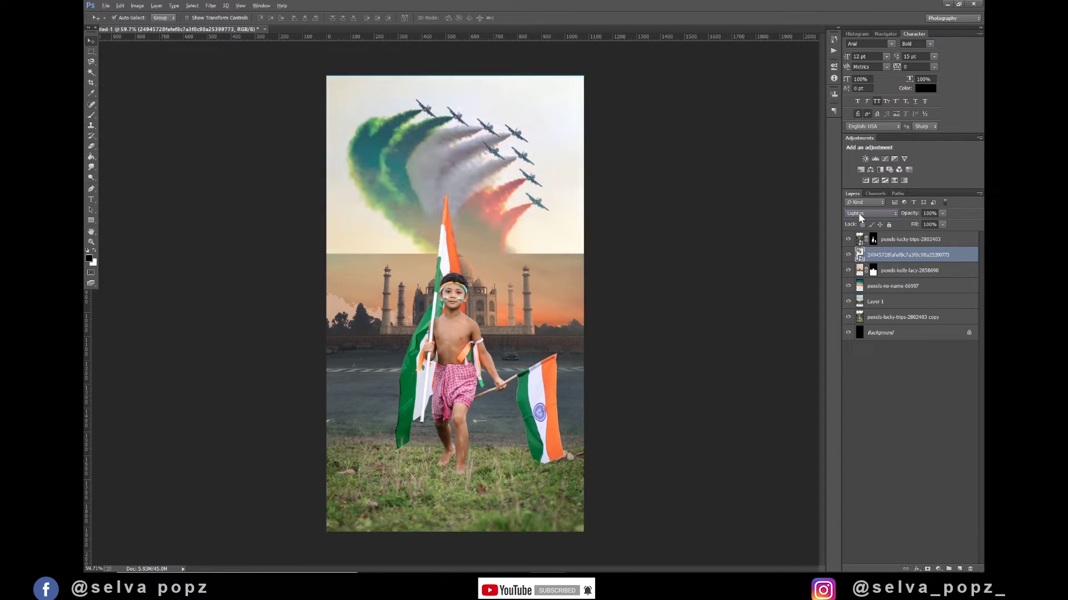
key(Down)
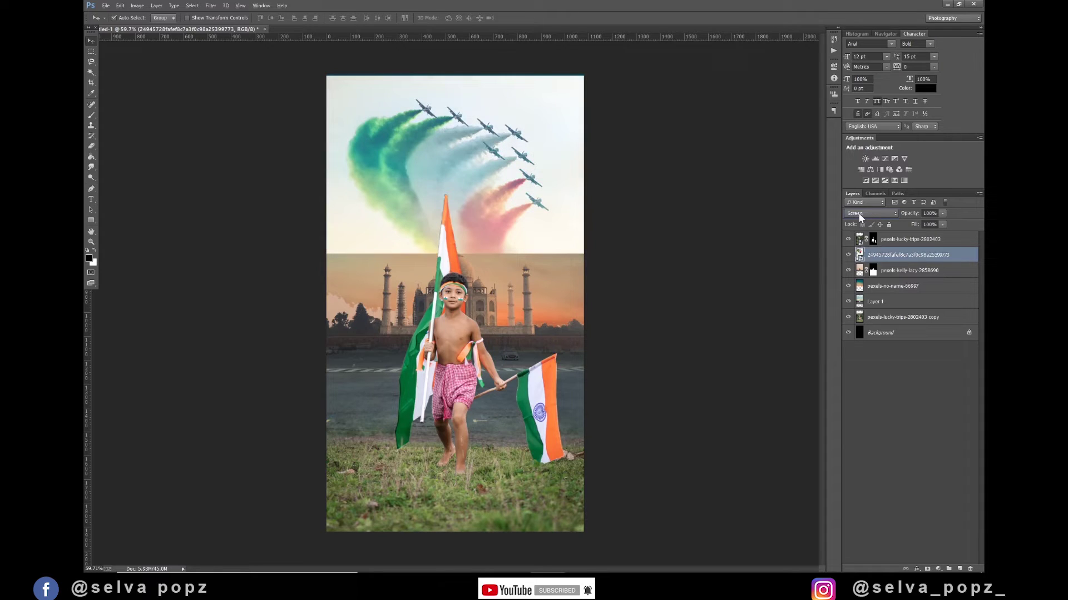
Step: Select the white sky at top right and left with the Magic Wand and copy it to a new layer
key(w)
click(567, 135)
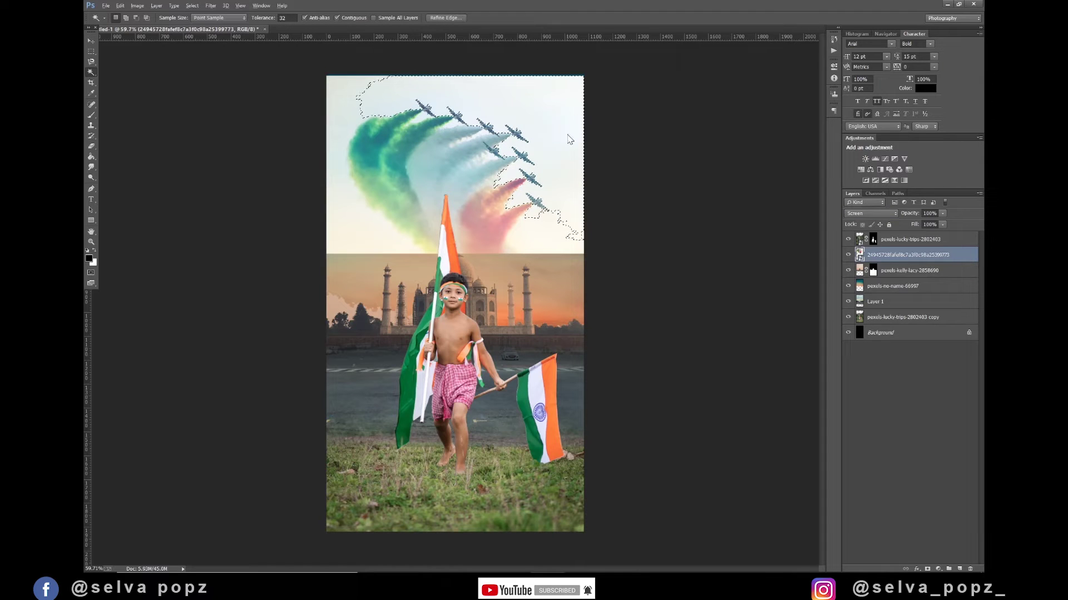
shift+click(355, 220)
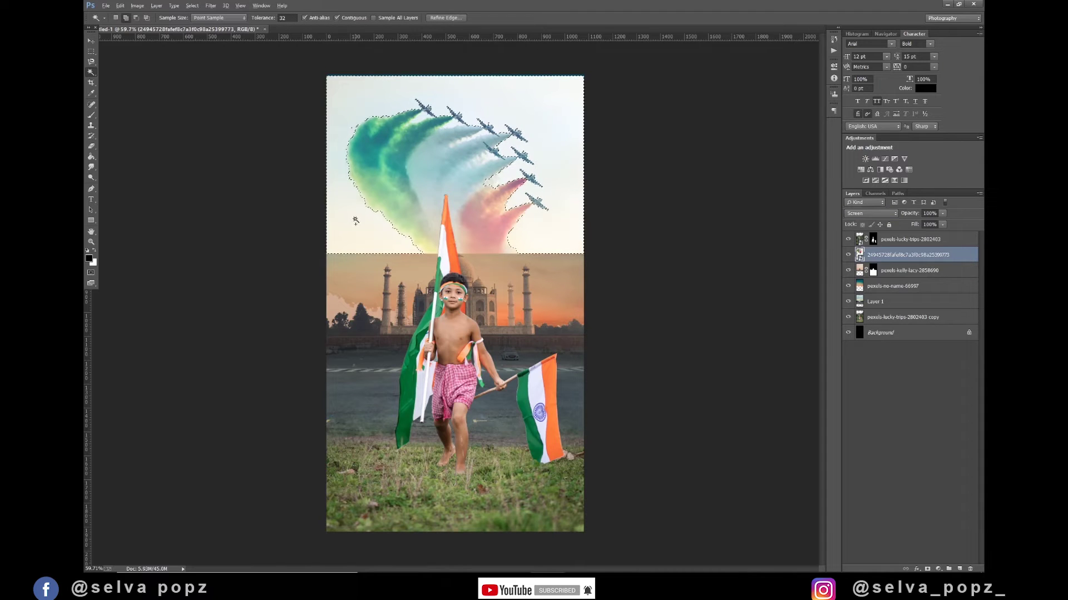
key(ctrl+j)
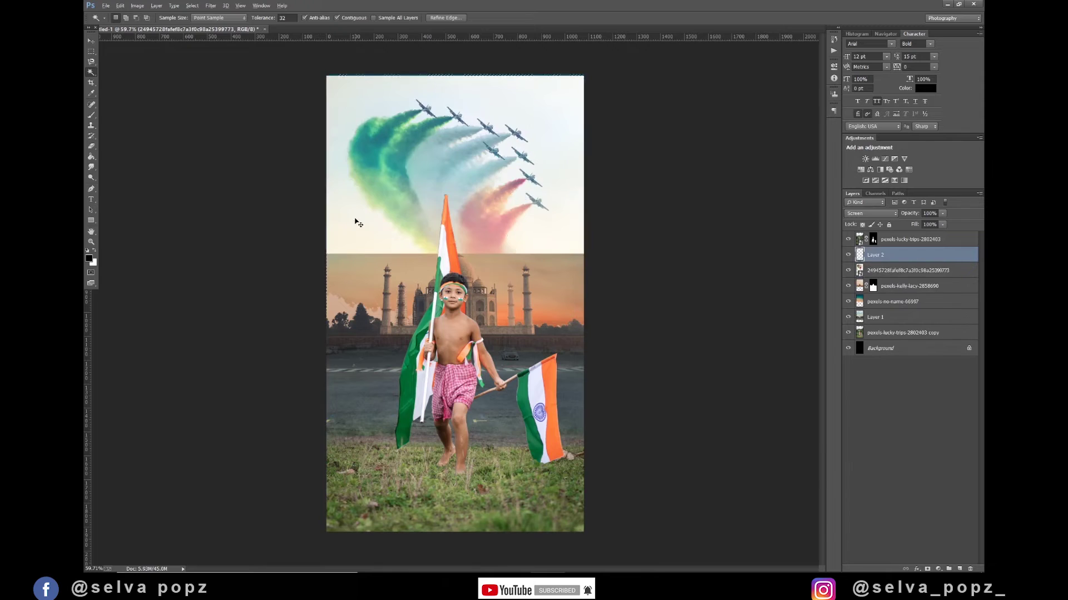
Step: Test and delete the copied sky layer, then lower the smoke layer to about 18% opacity
click(848, 271)
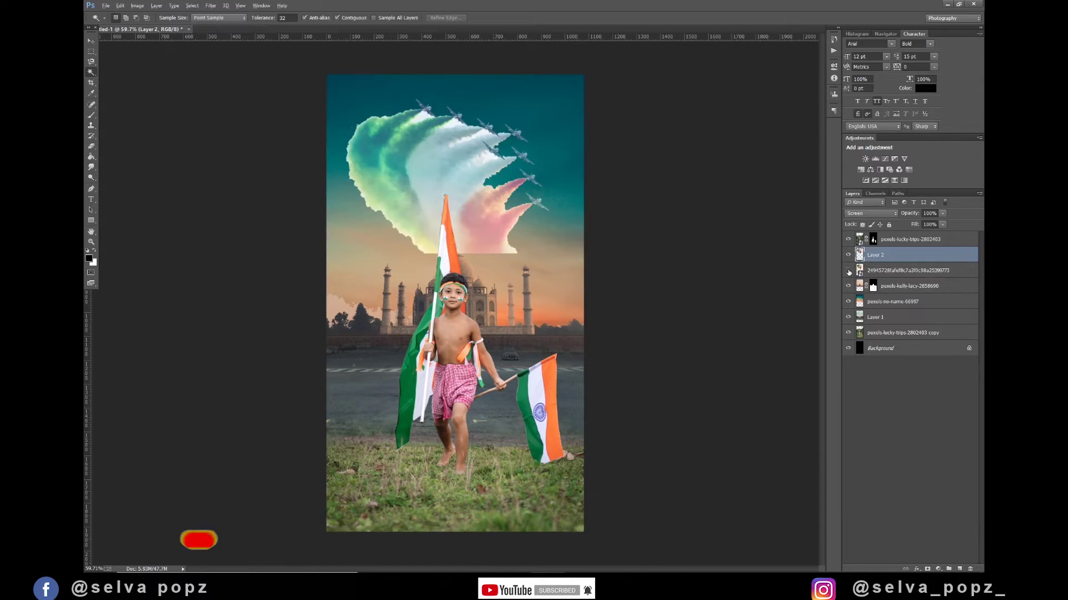
mouse_move(909, 216)
mouse_down()
mouse_move(887, 224)
mouse_move(914, 216)
mouse_up()
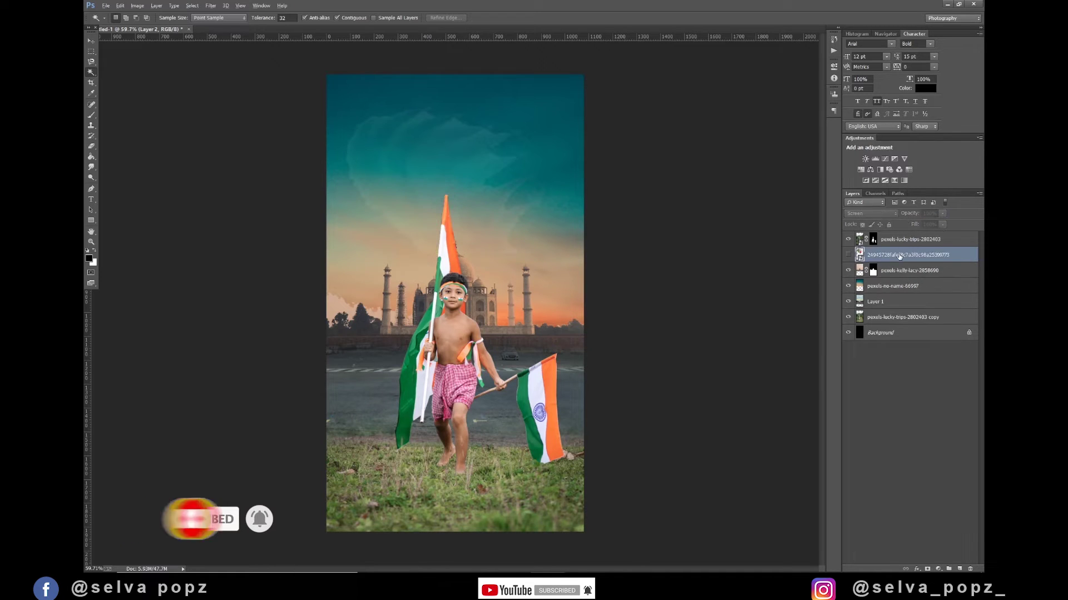
key(Delete)
click(848, 255)
drag(897, 215, 876, 213)
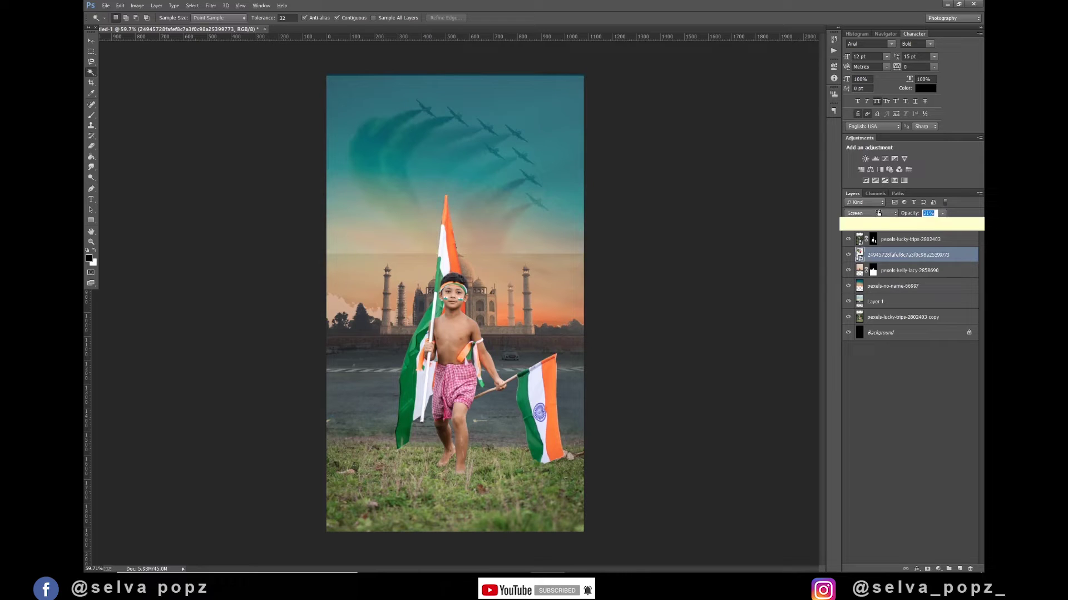
Step: Rasterize the smoke layer and erase stray smoke near the left minaret and along the top
key(e)
click(571, 309)
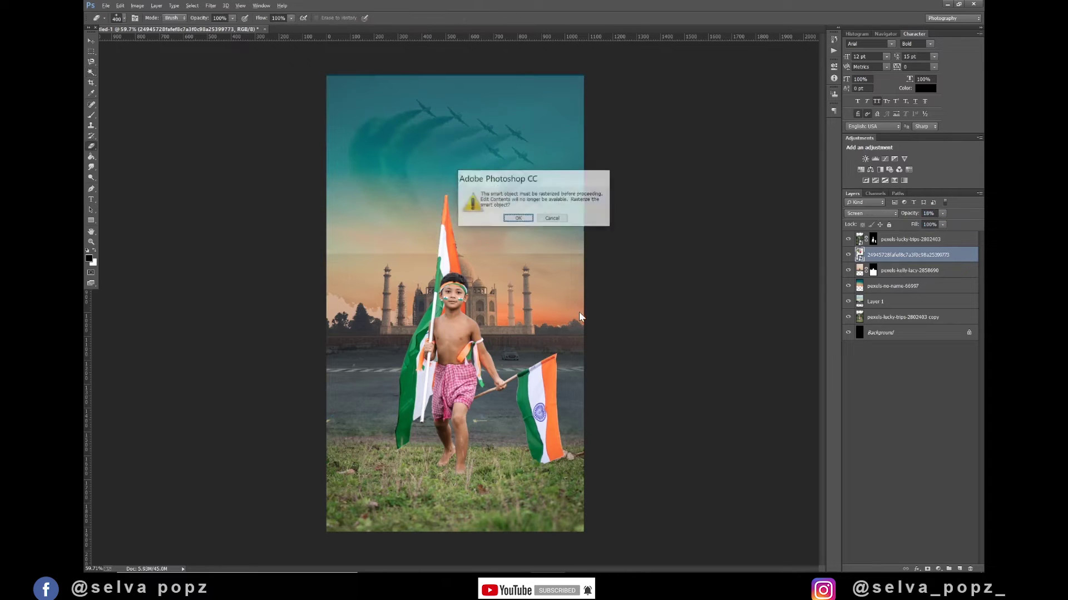
key(Return)
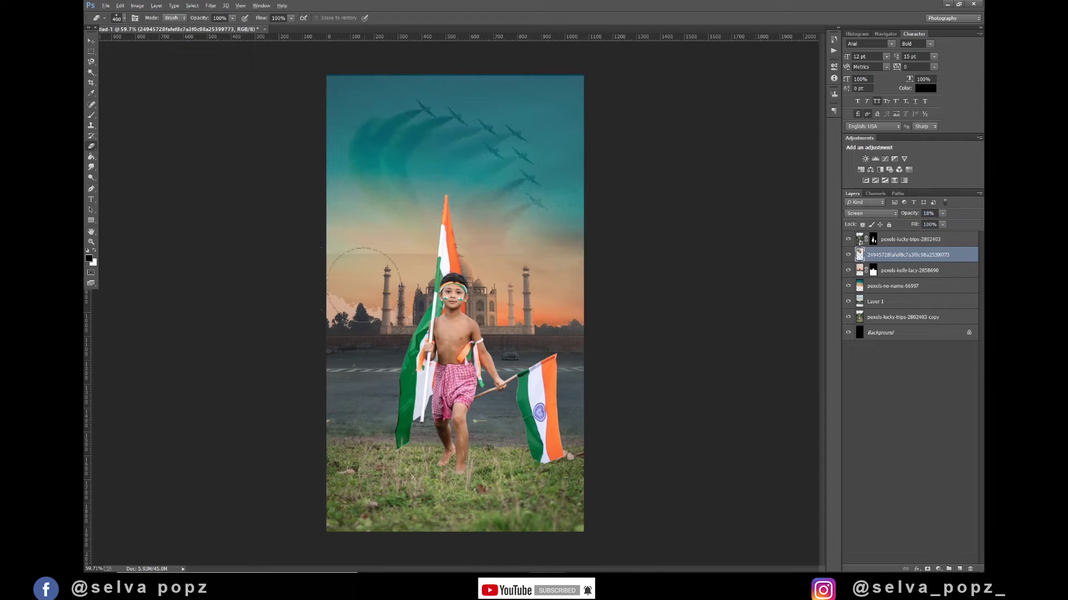
drag(350, 245, 384, 295)
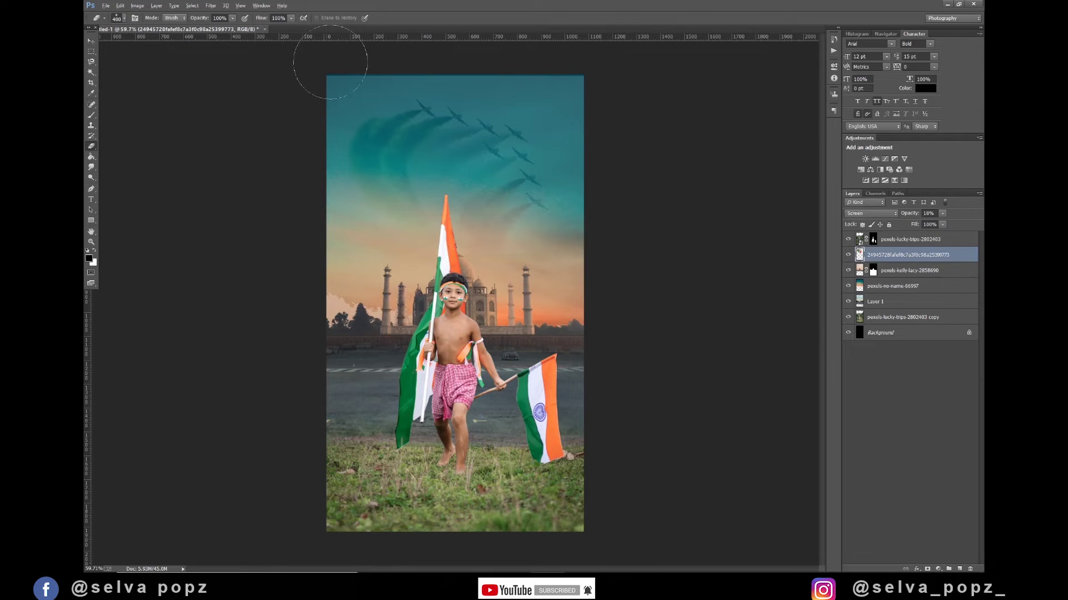
drag(310, 60, 595, 67)
Step: Boost the smoke layer's contrast with Levels: black 63, midtone 0.79, white 196
key(ctrl+l)
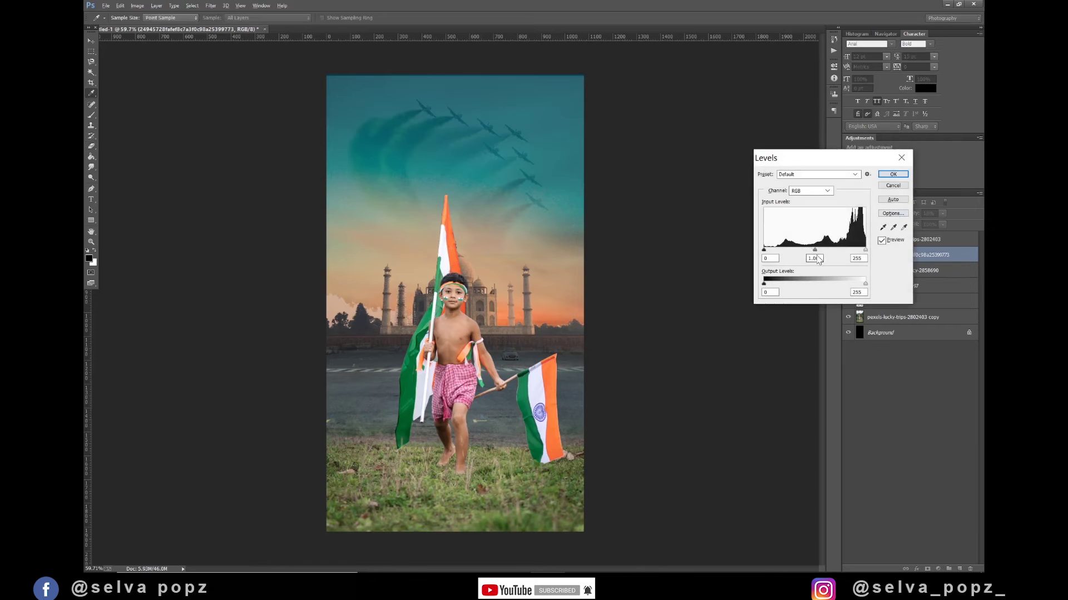
drag(814, 250, 802, 250)
drag(763, 250, 799, 250)
drag(865, 250, 842, 249)
click(893, 175)
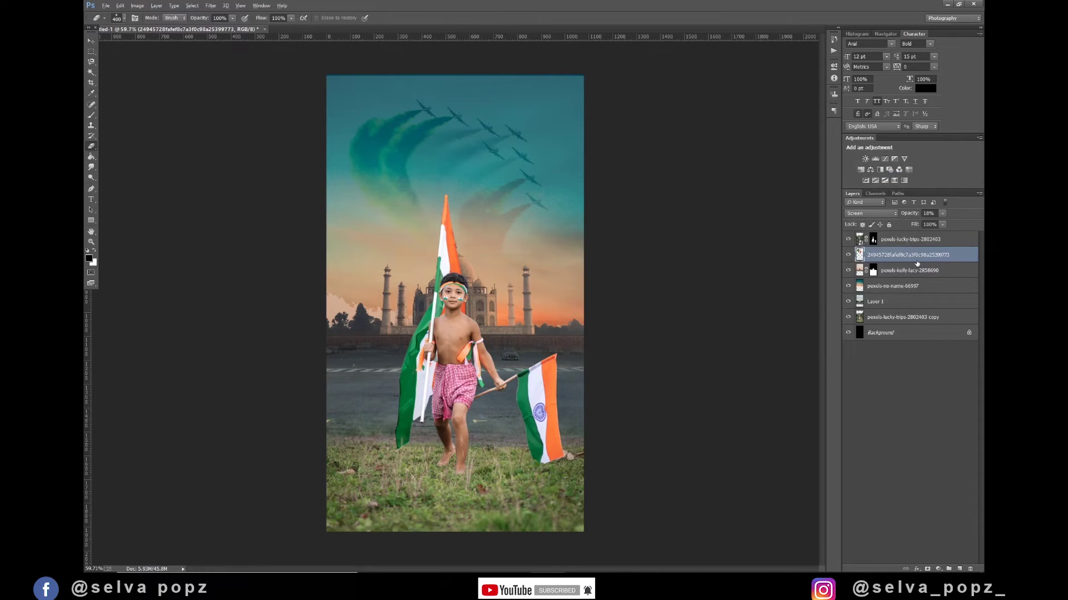
key(ctrl+m)
Step: Finish the smoke layer's Curves with a lowered shadow point and an upper point, and apply it
drag(876, 272, 884, 277)
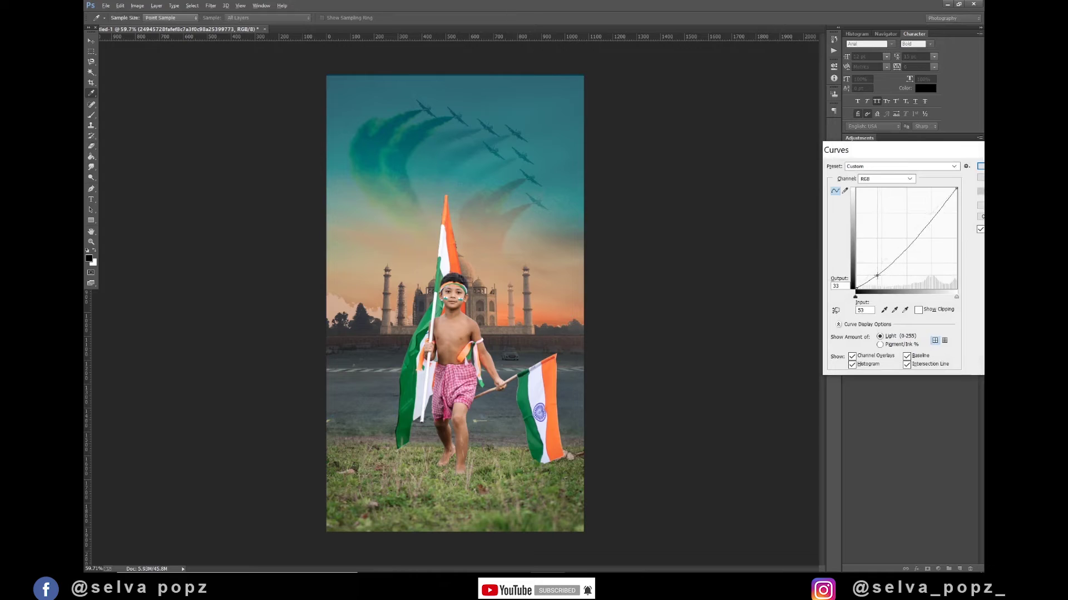
mouse_move(934, 226)
mouse_down()
mouse_move(941, 218)
mouse_move(917, 240)
mouse_up()
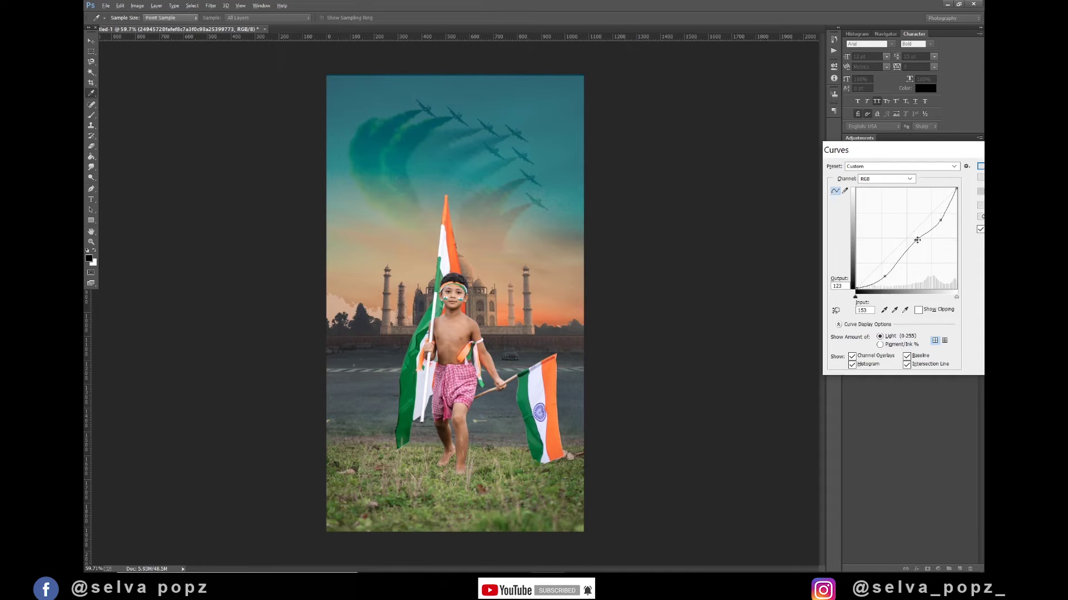
key(e)
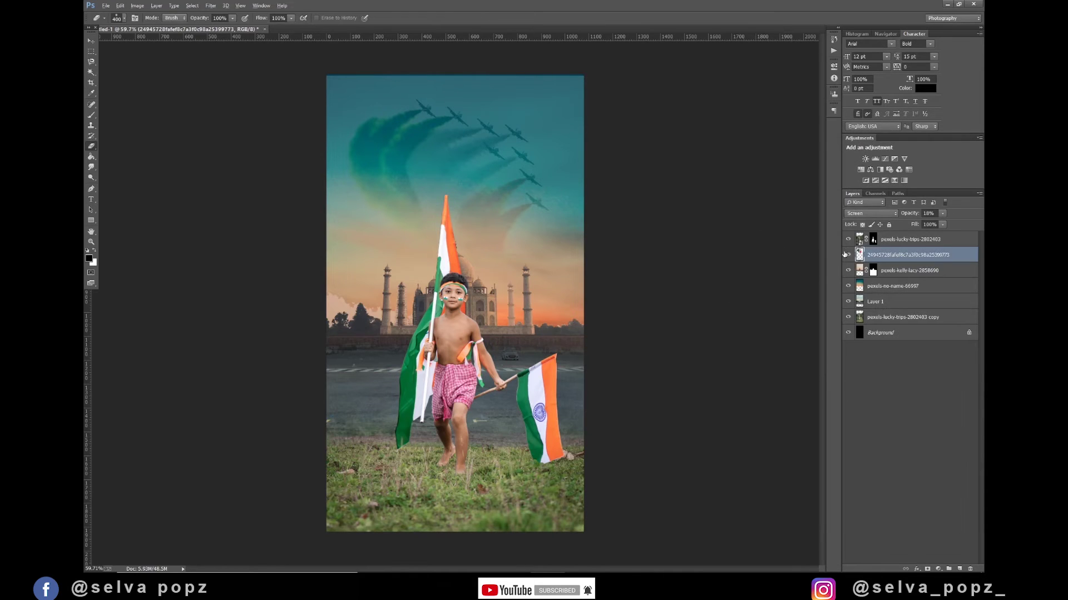
Step: Compare the smoke layer before and after, and set its opacity to 15%
click(848, 255)
drag(907, 215, 904, 215)
key(v)
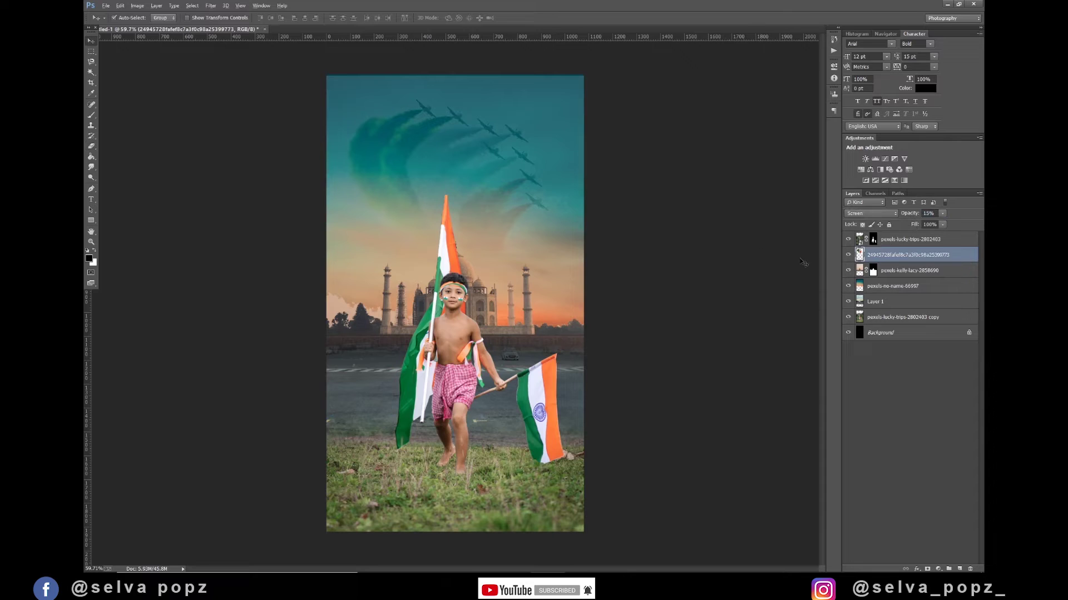
click(893, 241)
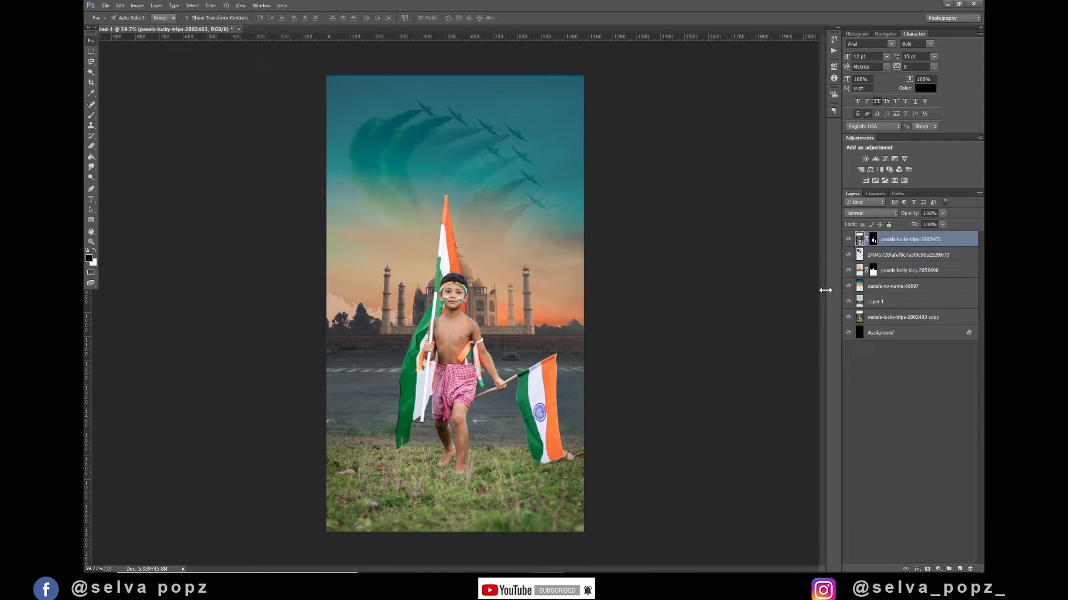
Step: Shift the Greens hue in Camera Raw HSL on the boy's layer, then rasterize that layer
click(210, 7)
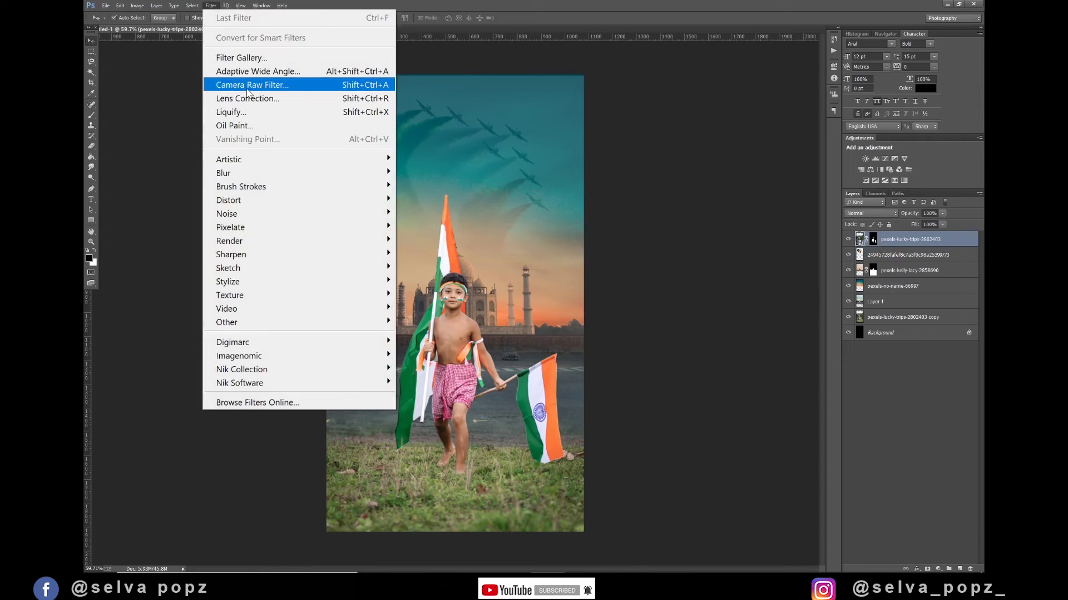
click(248, 86)
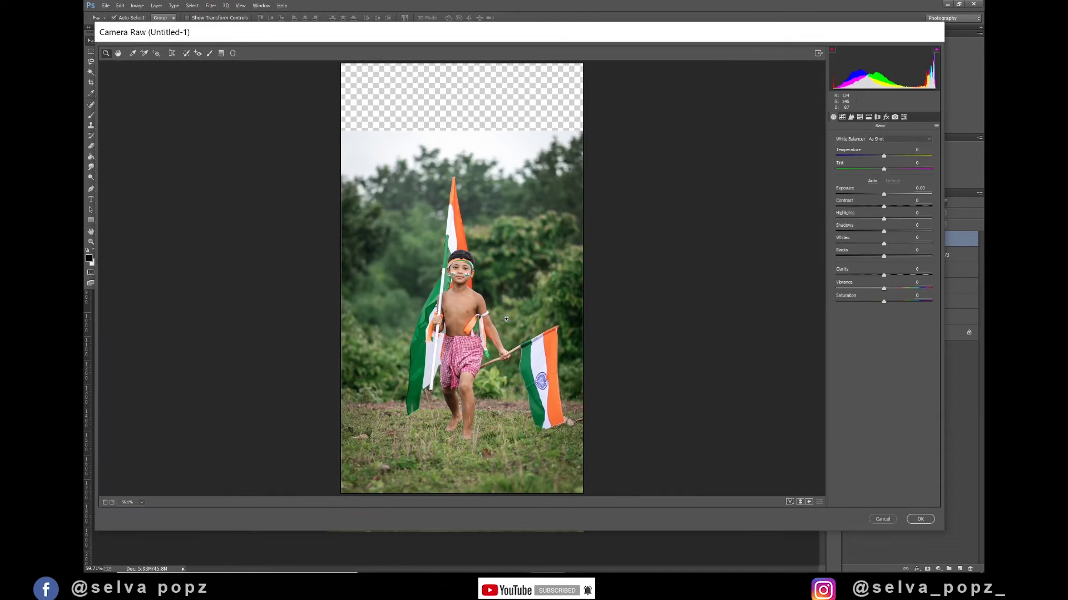
click(860, 117)
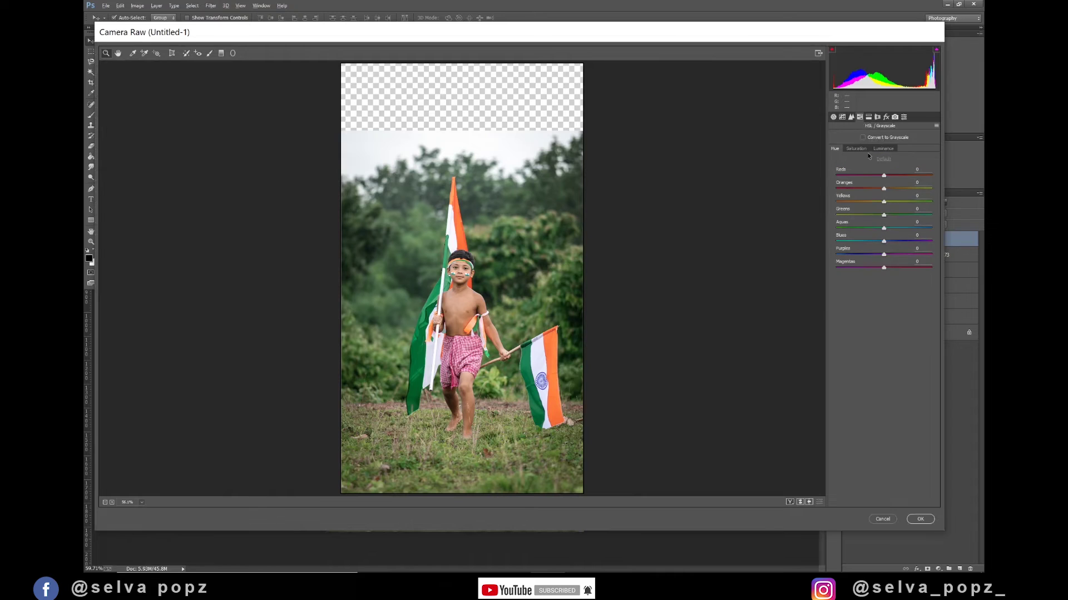
mouse_move(851, 214)
mouse_down()
mouse_move(903, 215)
mouse_move(871, 204)
mouse_up()
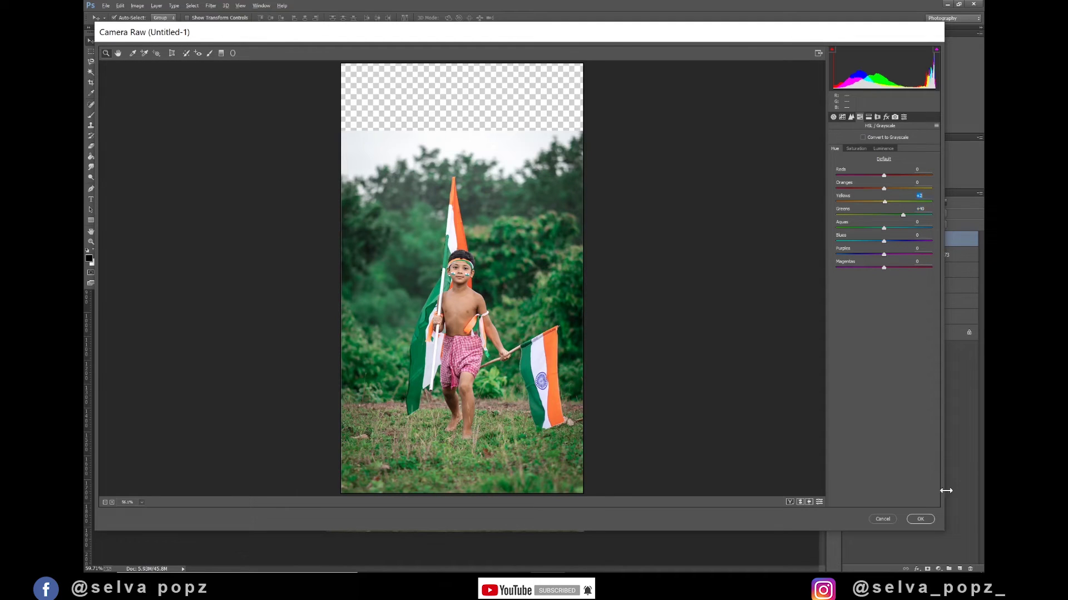
click(925, 519)
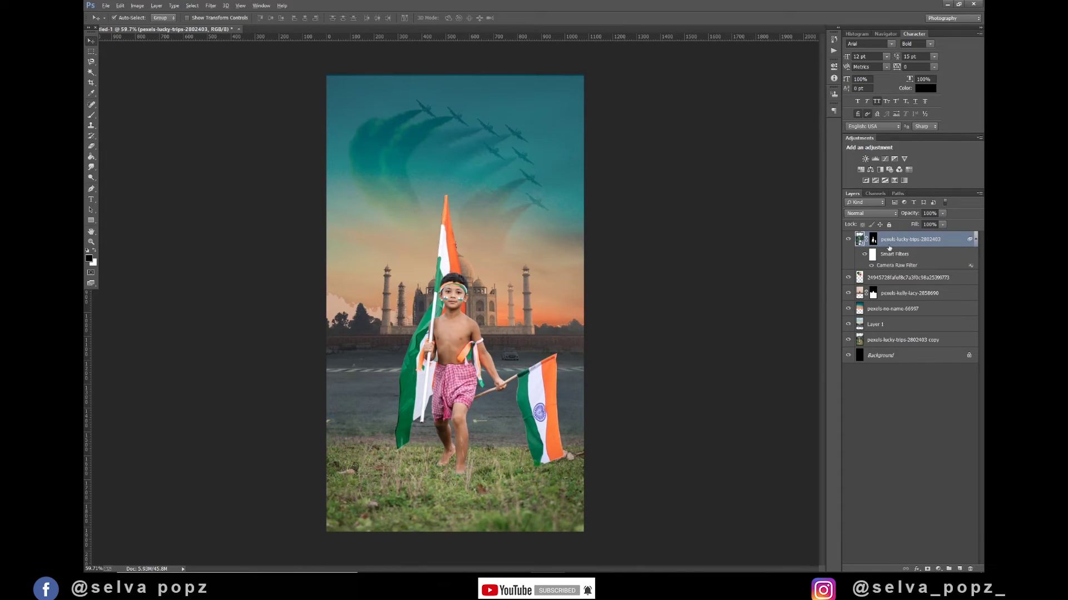
right_click(889, 248)
click(745, 240)
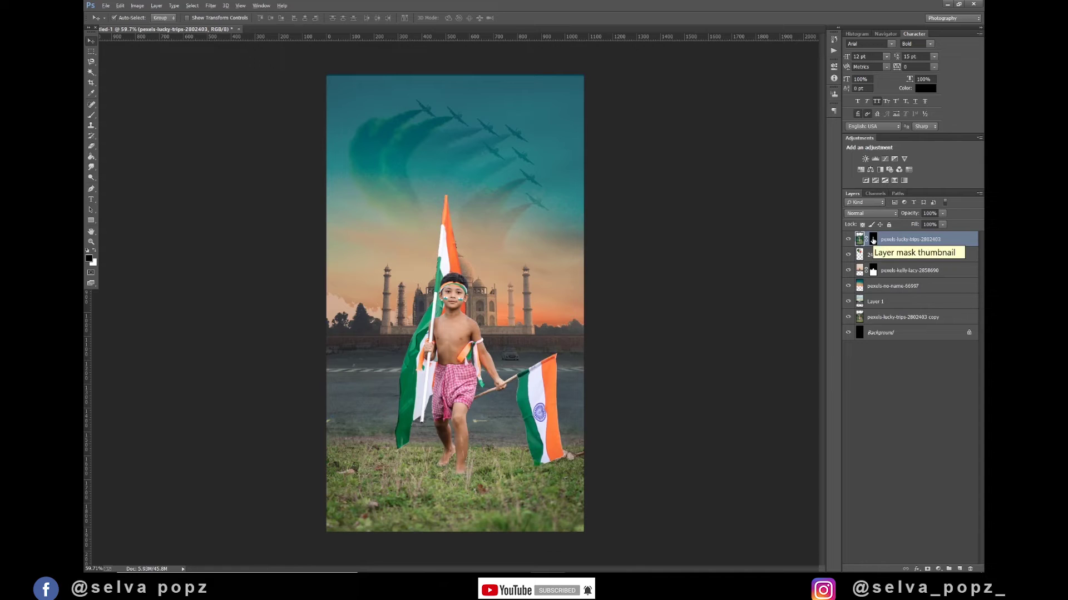
Step: Apply a Camera Raw HSL Greens hue shift of +28 to the pexels-lucky-trips-2802403 copy layer
click(878, 319)
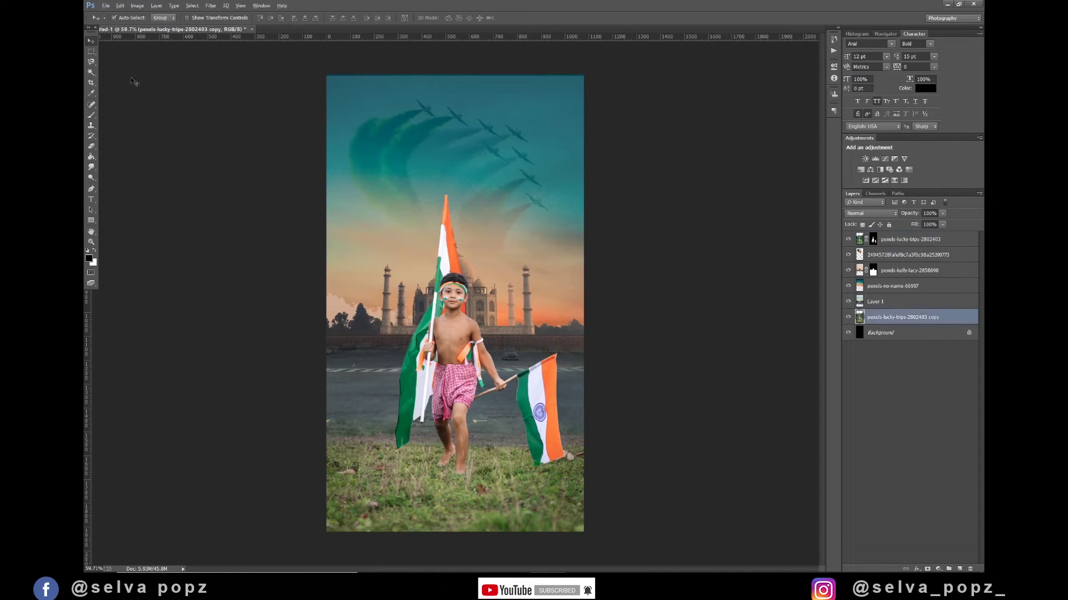
click(210, 5)
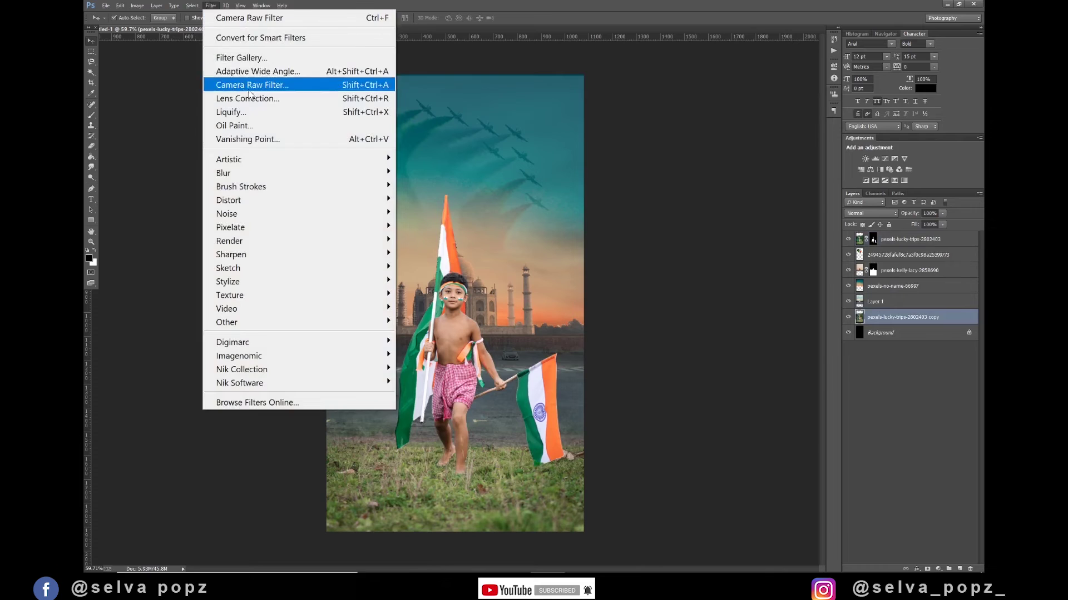
click(255, 85)
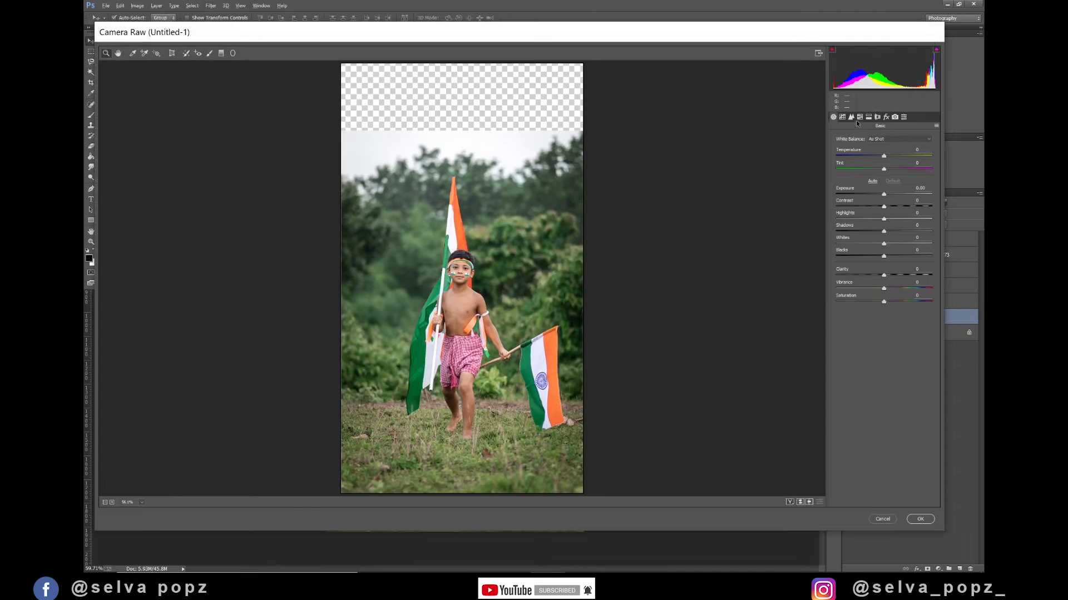
click(860, 118)
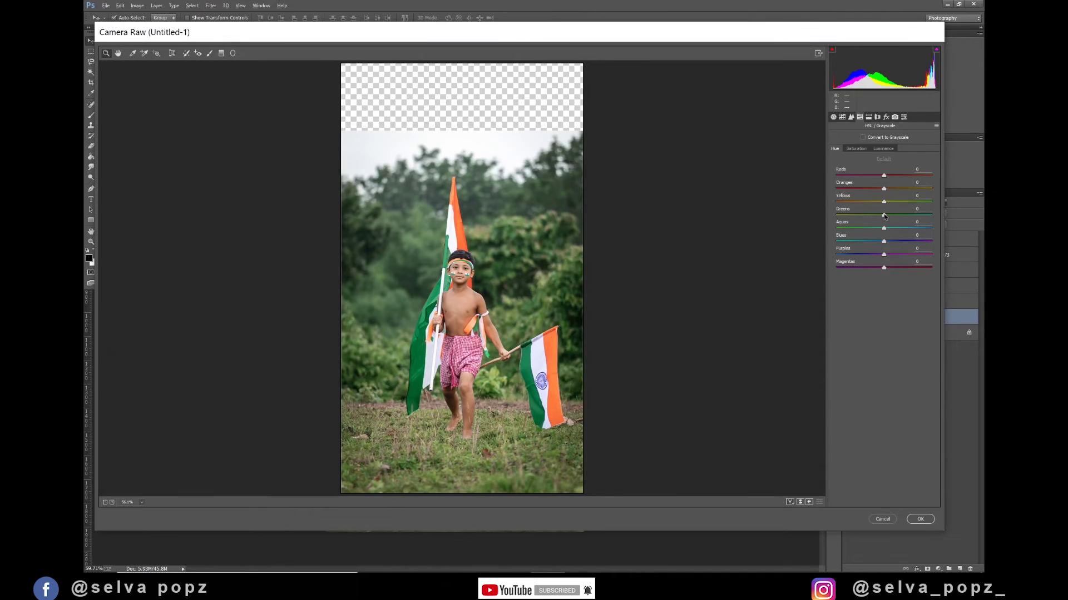
drag(894, 216, 901, 207)
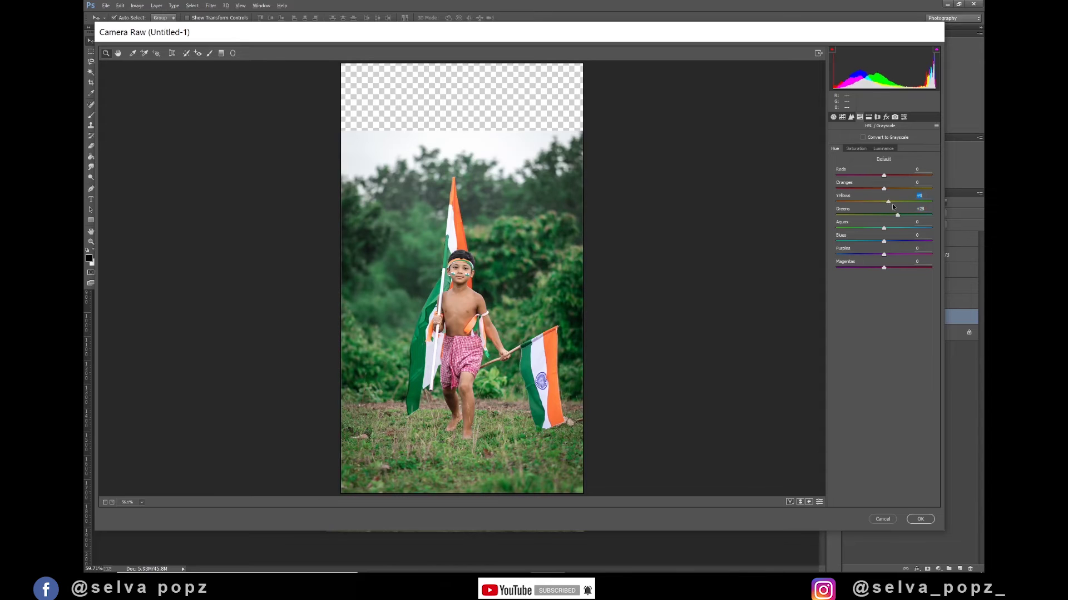
click(919, 519)
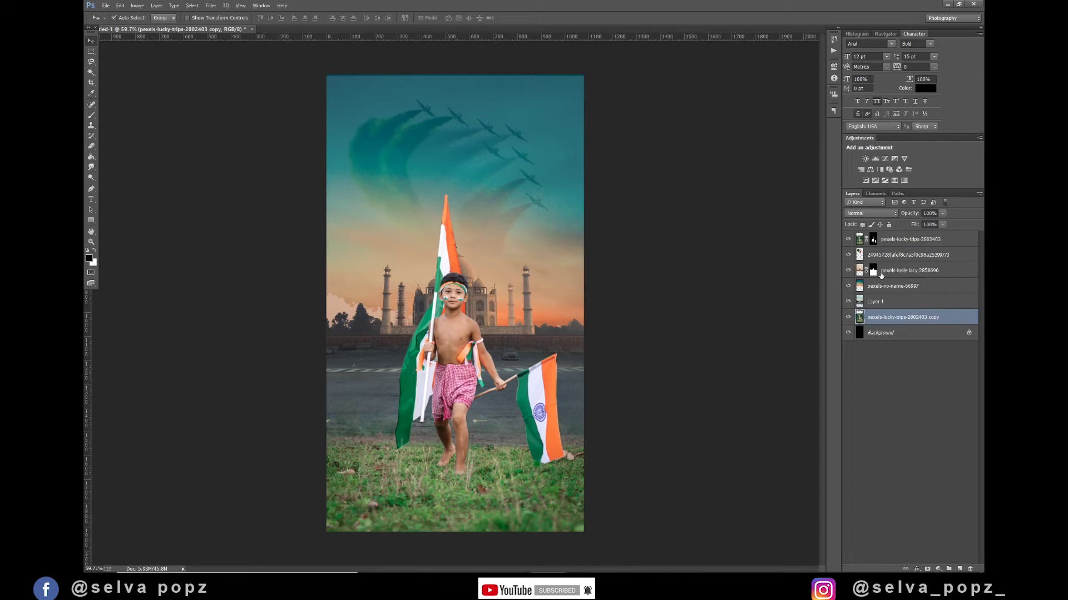
Step: Group the kelly-lacy layer and the two background layers below it into Group 1
click(883, 272)
shift+click(882, 304)
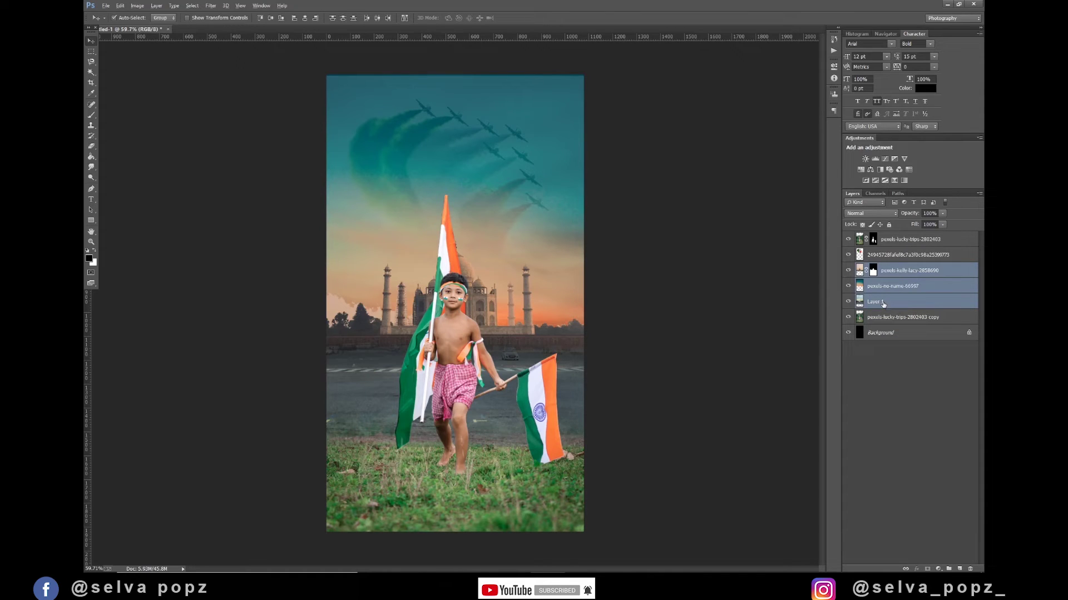
key(ctrl+g)
Step: Duplicate Group 1, hide the original, and merge the copy's three layers into one above it
mouse_move(911, 267)
mouse_down()
mouse_move(967, 512)
mouse_move(959, 569)
mouse_up()
click(851, 277)
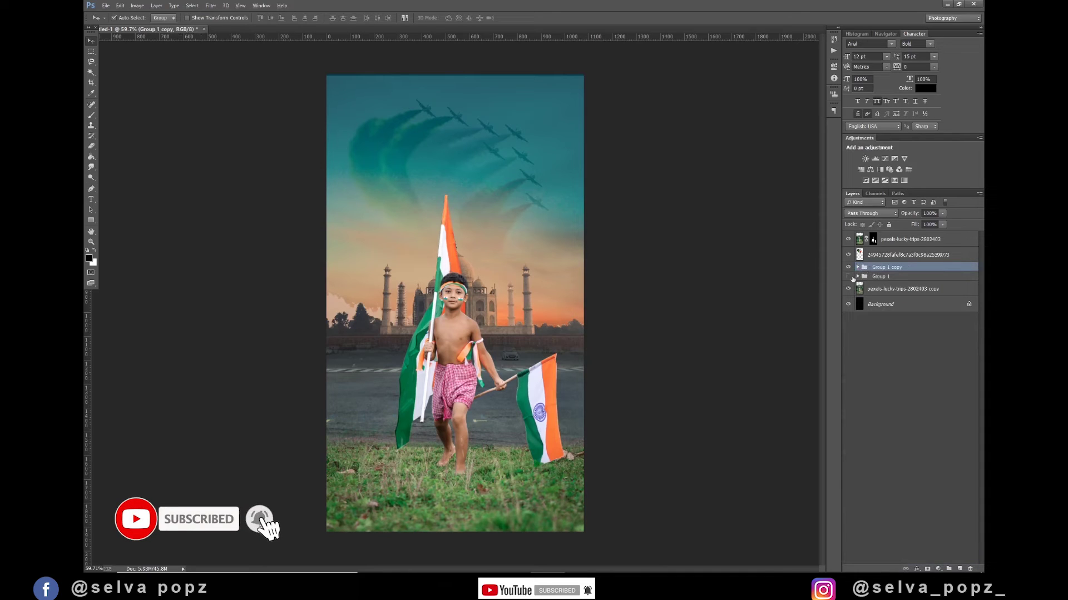
click(857, 268)
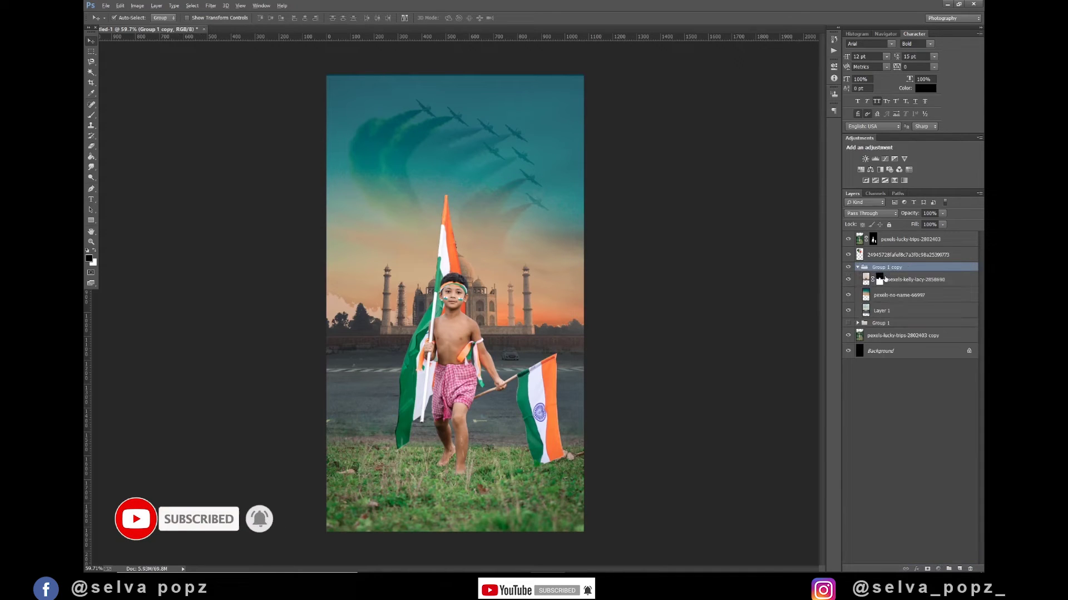
click(886, 279)
shift+click(890, 310)
key(ctrl+e)
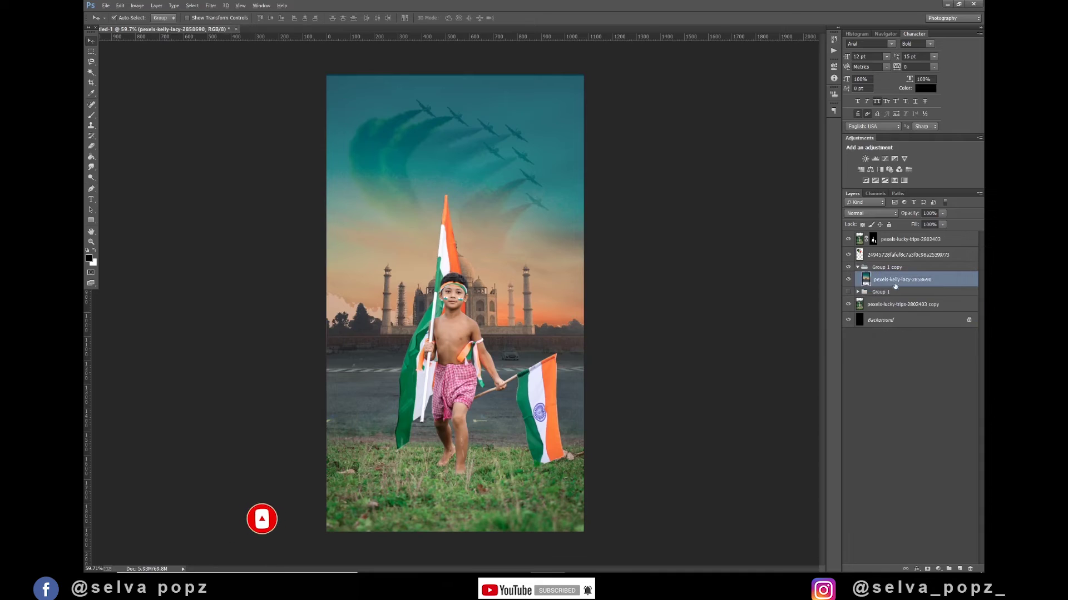
mouse_move(895, 287)
mouse_down()
mouse_move(889, 281)
mouse_move(970, 569)
mouse_up()
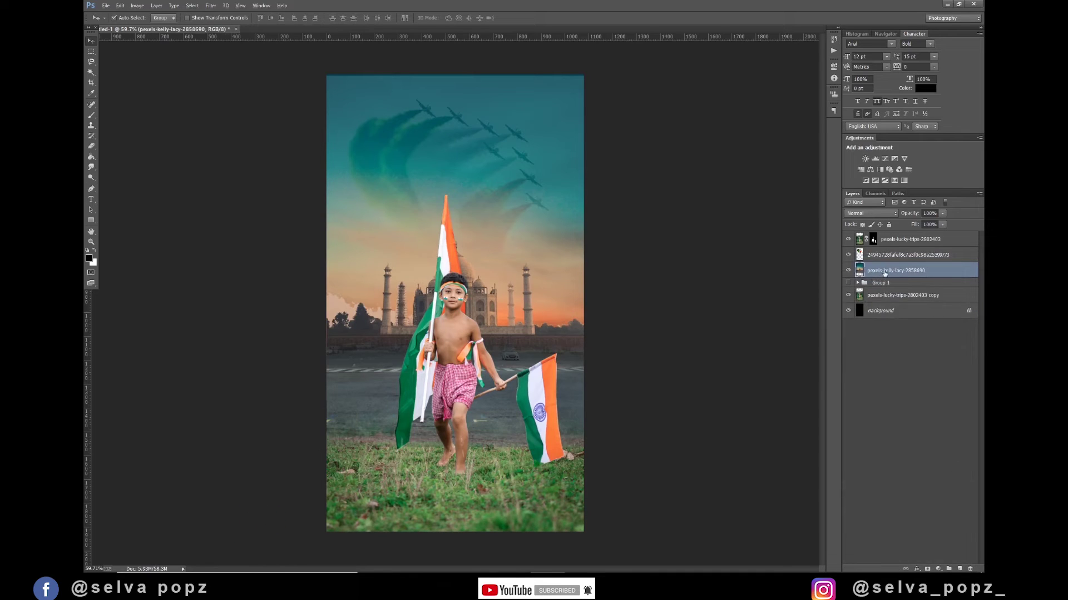
Step: Apply a Gaussian Blur with a radius of about 2.4 px to the merged kelly-lacy background
click(210, 6)
mouse_move(224, 172)
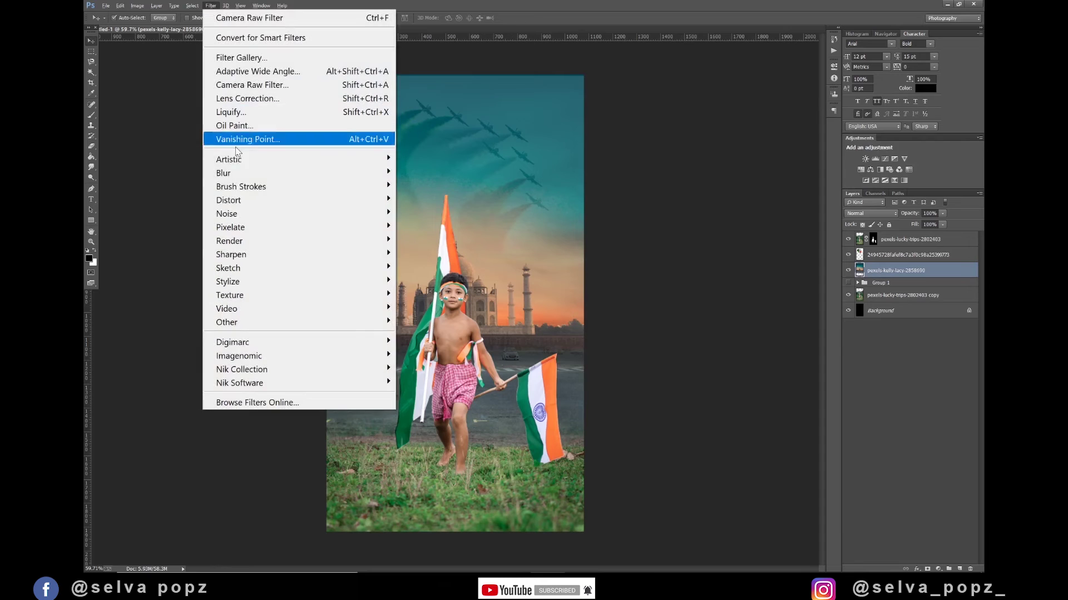
click(449, 275)
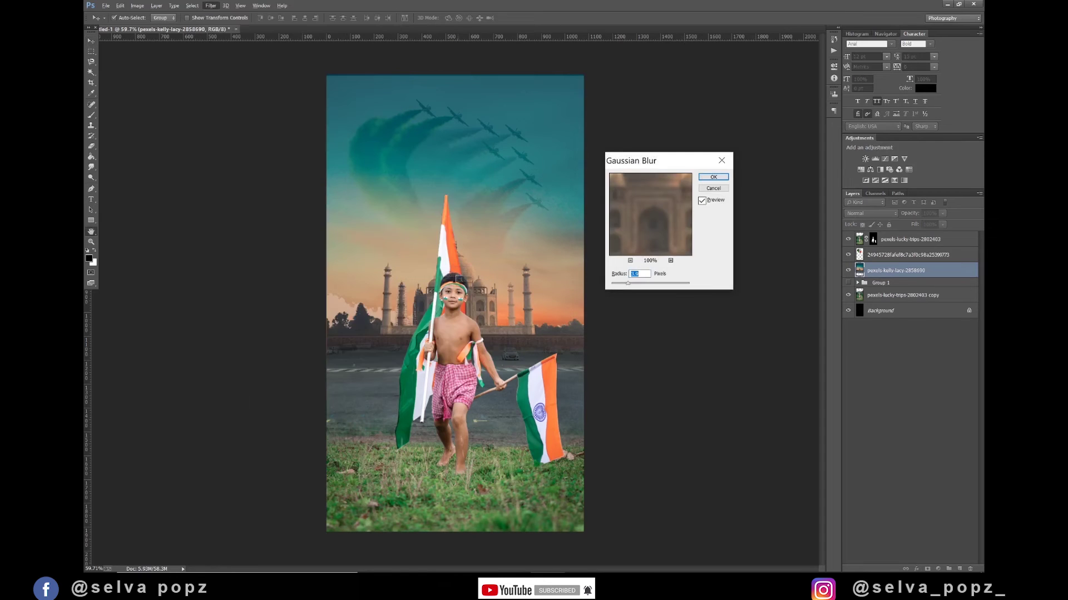
mouse_move(634, 283)
mouse_down()
mouse_move(654, 284)
mouse_move(622, 290)
mouse_up()
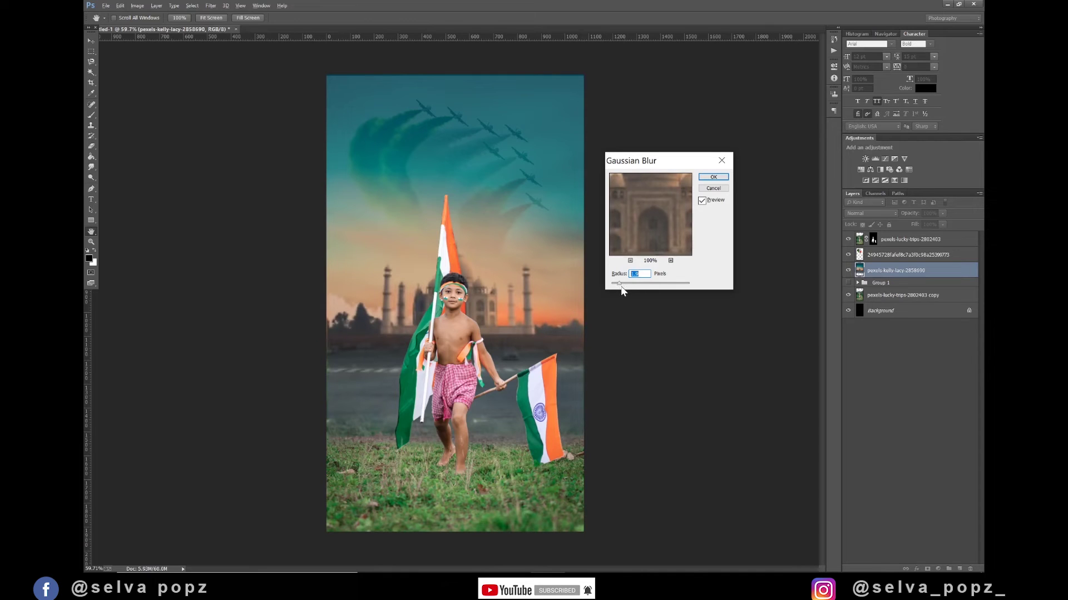
drag(621, 289, 624, 288)
click(713, 178)
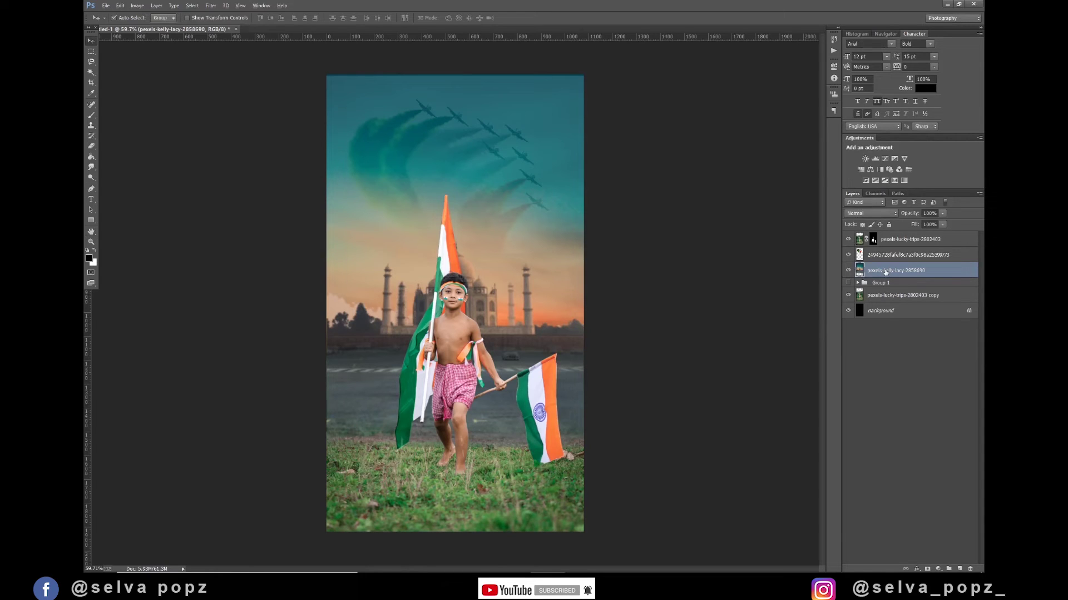
Step: Show Group 1, duplicate its three layers, and merge the copies into one layer
click(847, 285)
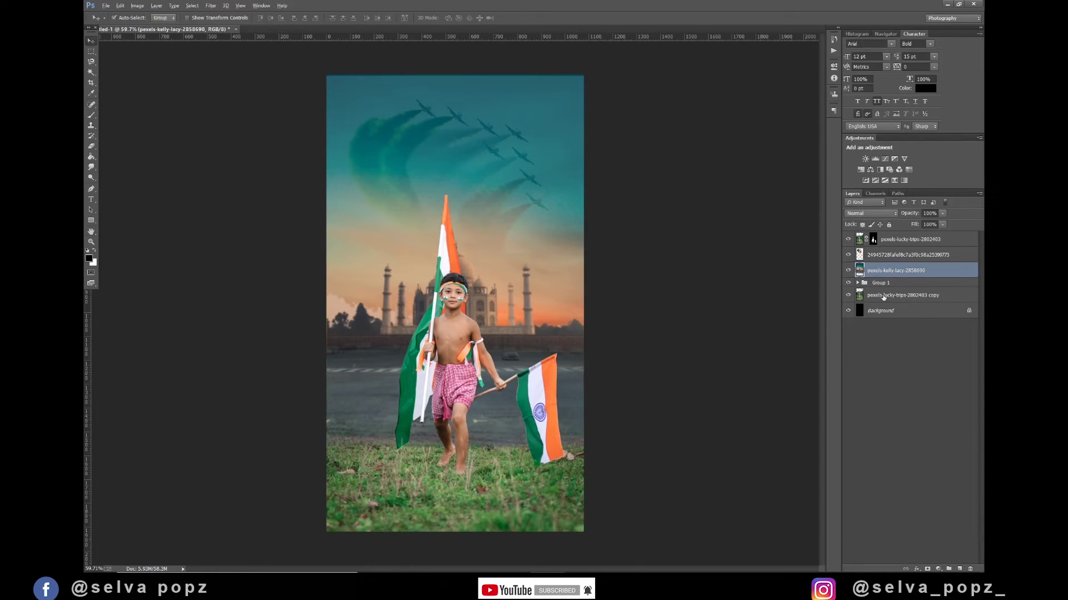
click(865, 294)
shift+click(888, 329)
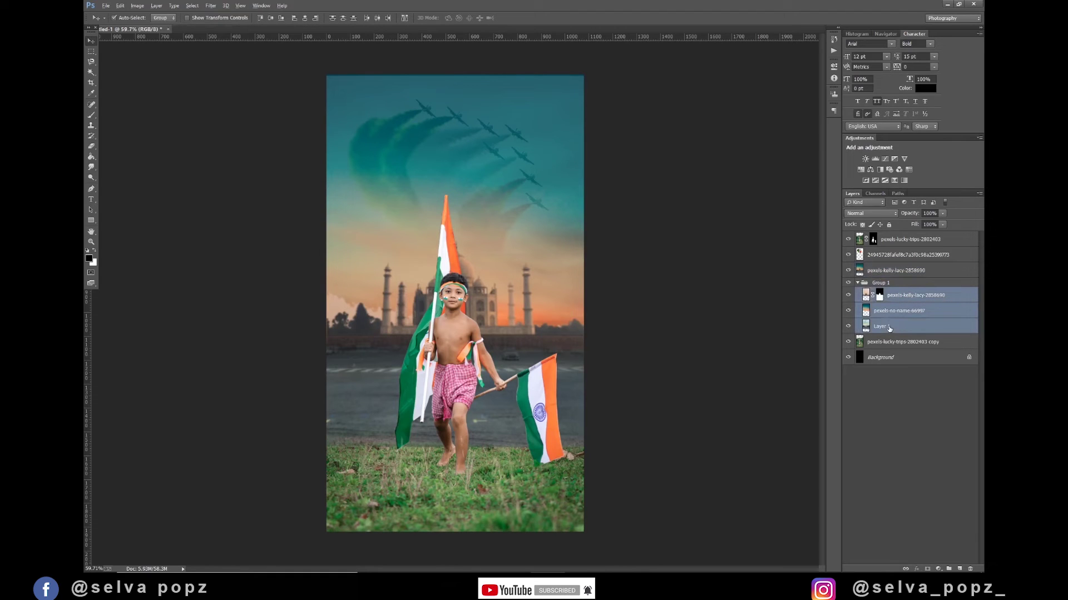
drag(889, 328, 960, 568)
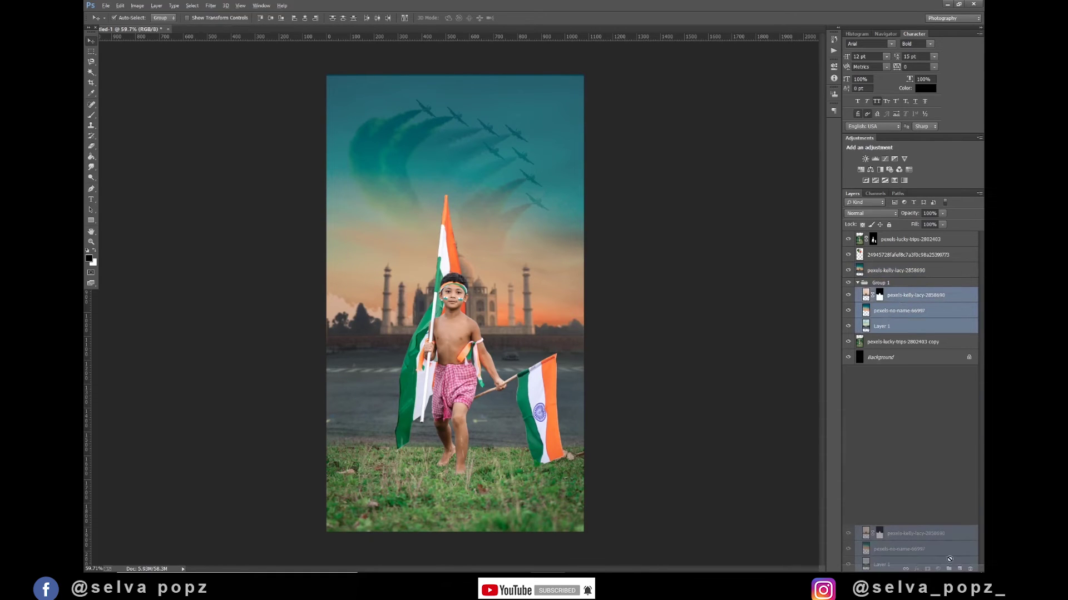
right_click(895, 294)
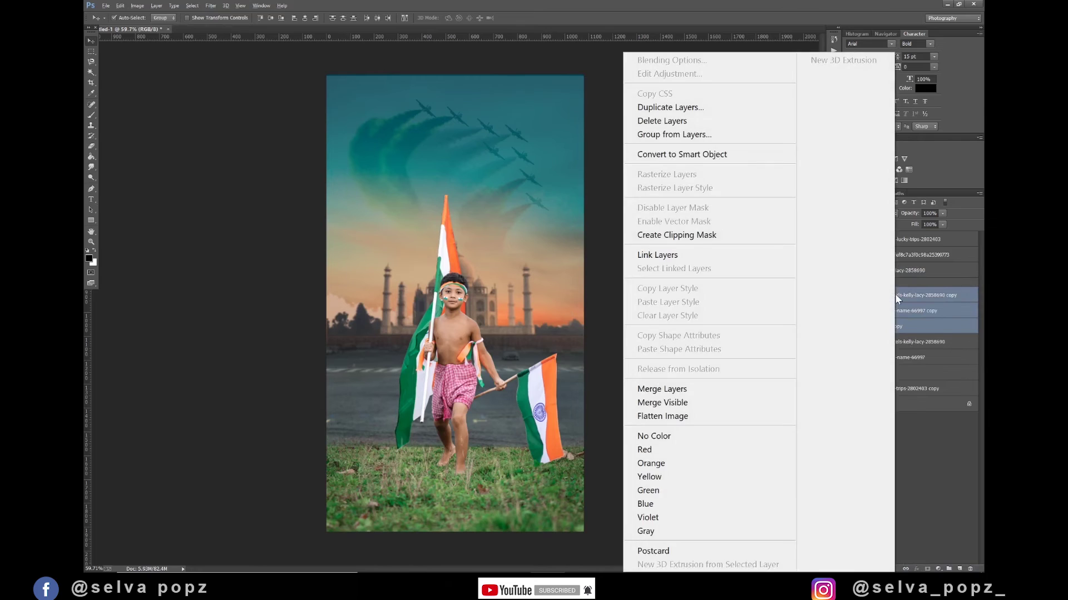
click(693, 389)
Step: Move the merged copy above Group 1, then hide and collapse Group 1
drag(865, 308, 877, 278)
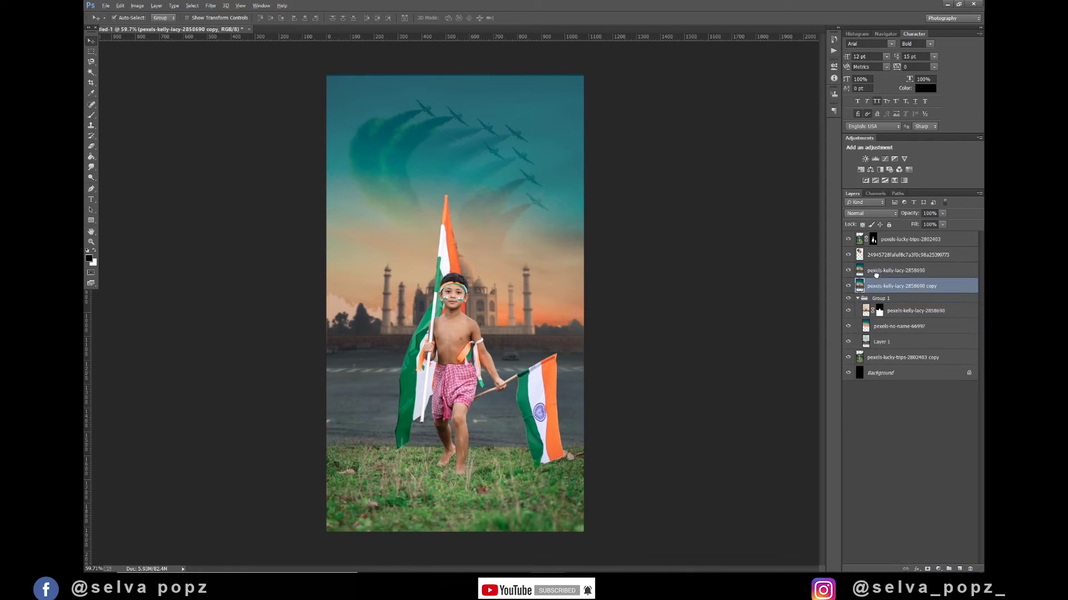
click(877, 272)
click(856, 299)
click(848, 299)
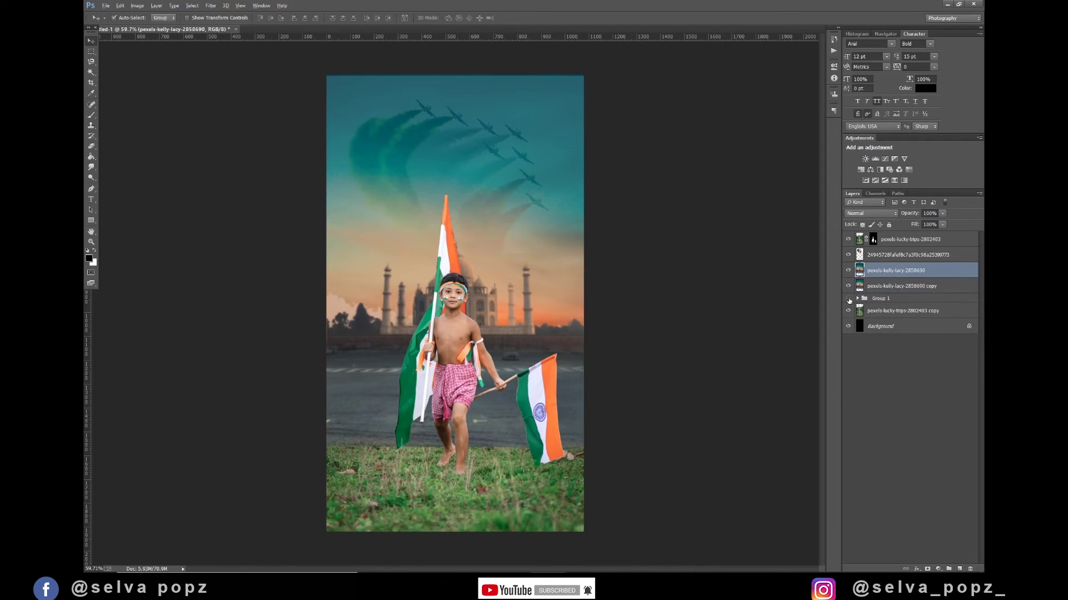
key(e)
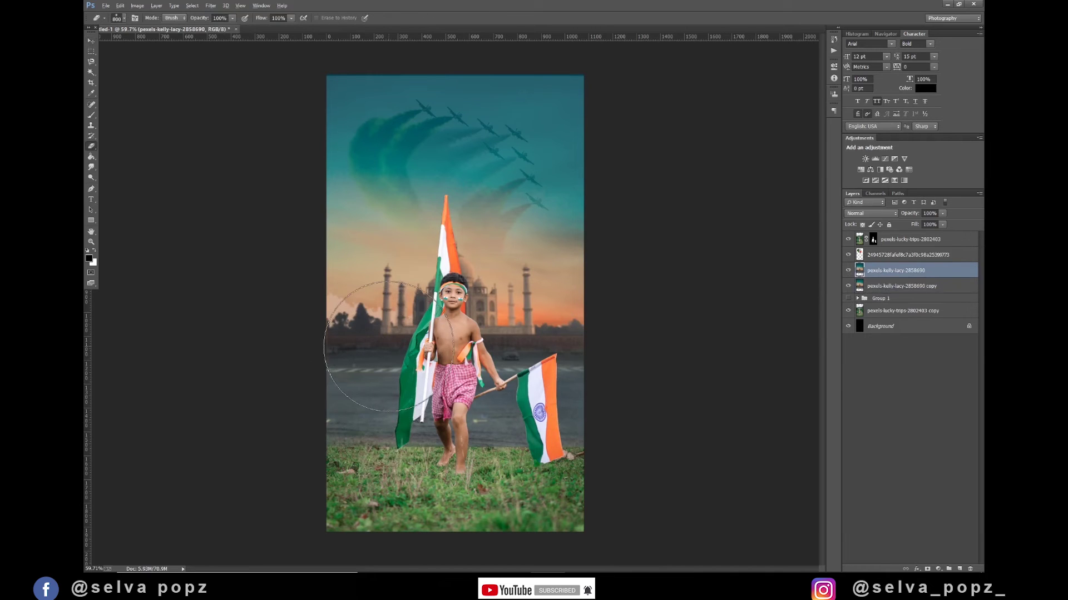
Step: Set the eraser to size 700 and 49% opacity, and target the unblurred copy layer
key(bracketright)
key(alt+bracketleft)
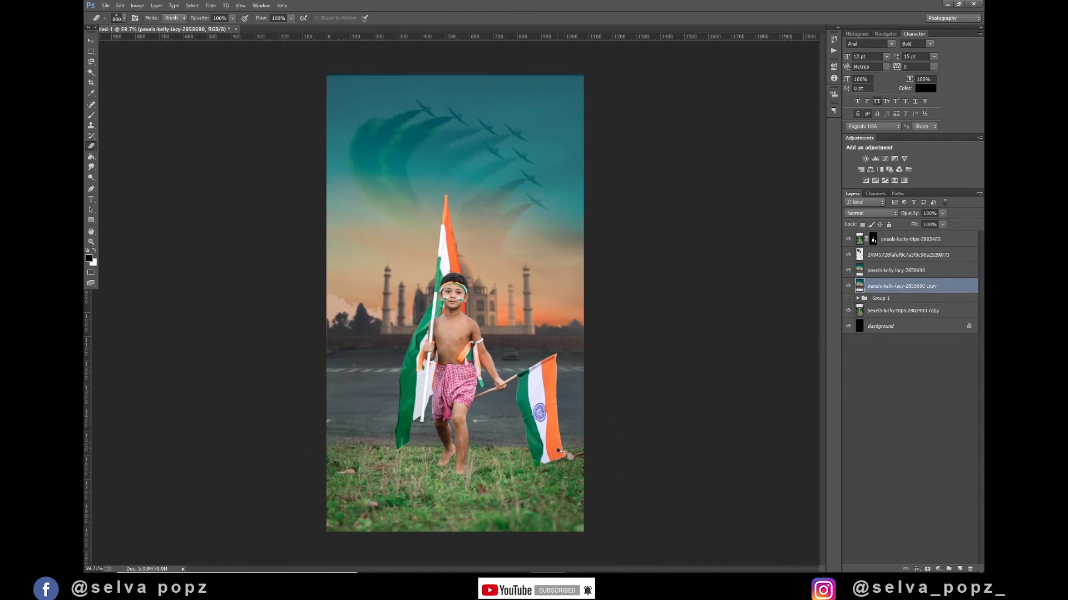
key(bracketleft)
drag(201, 19, 182, 30)
text(49)
Step: Merge the blurred and unblurred kelly-lacy layers into one layer
click(916, 272)
shift+click(890, 287)
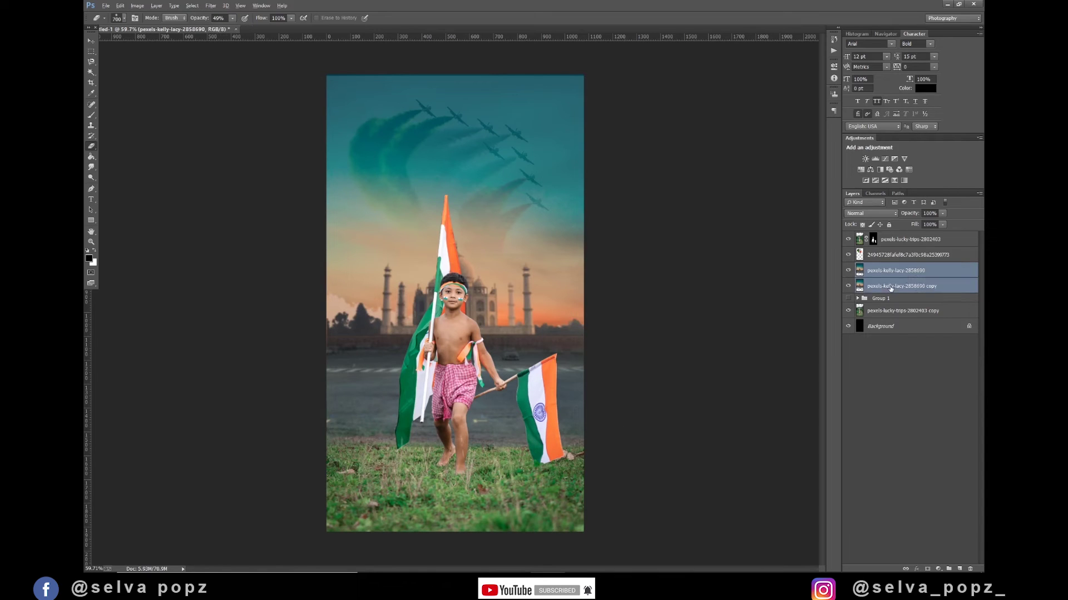
right_click(890, 287)
click(712, 387)
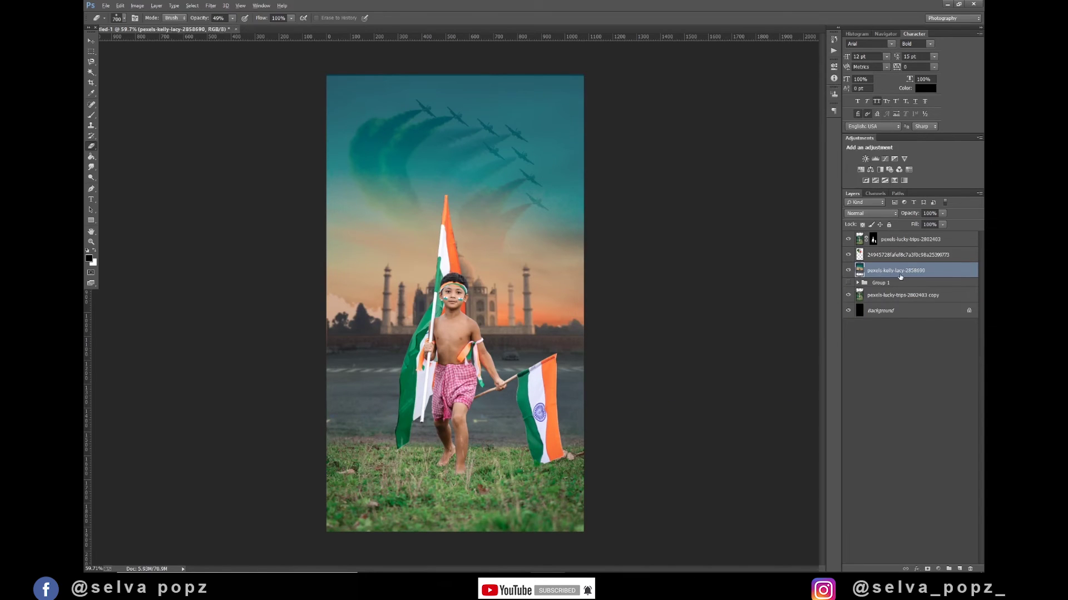
Step: Darken the merged background slightly with a Levels midtone adjustment
key(ctrl+l)
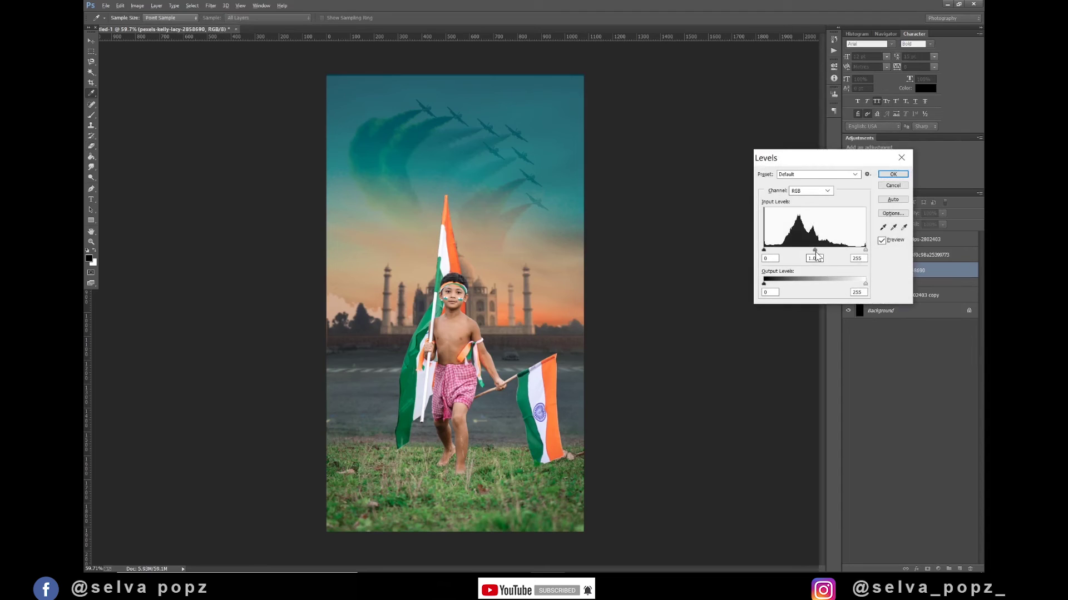
drag(814, 250, 821, 257)
scroll(817, 259, up, 3)
click(893, 174)
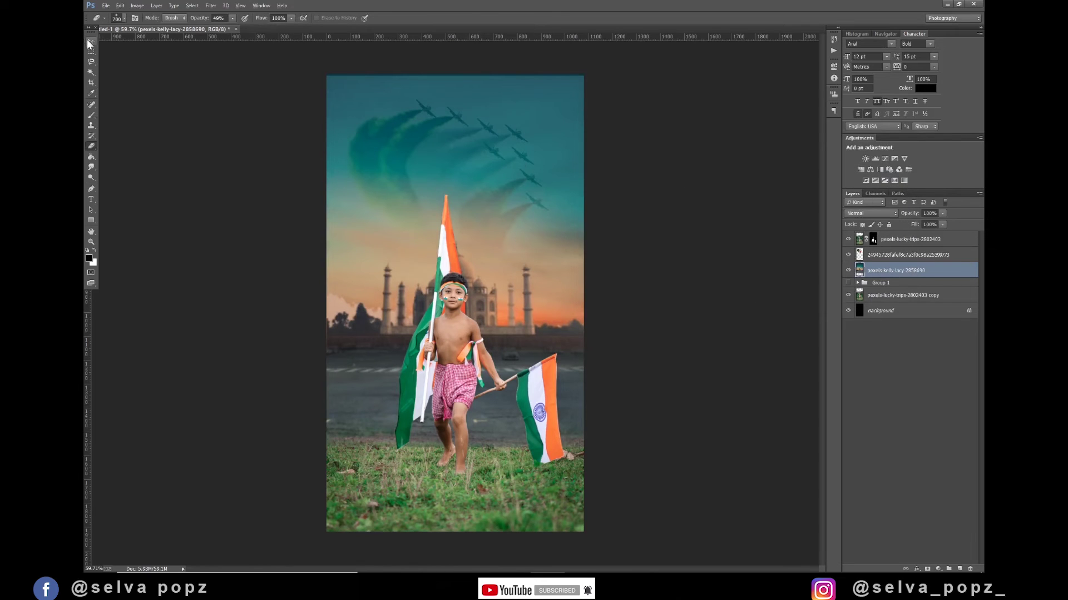
click(90, 41)
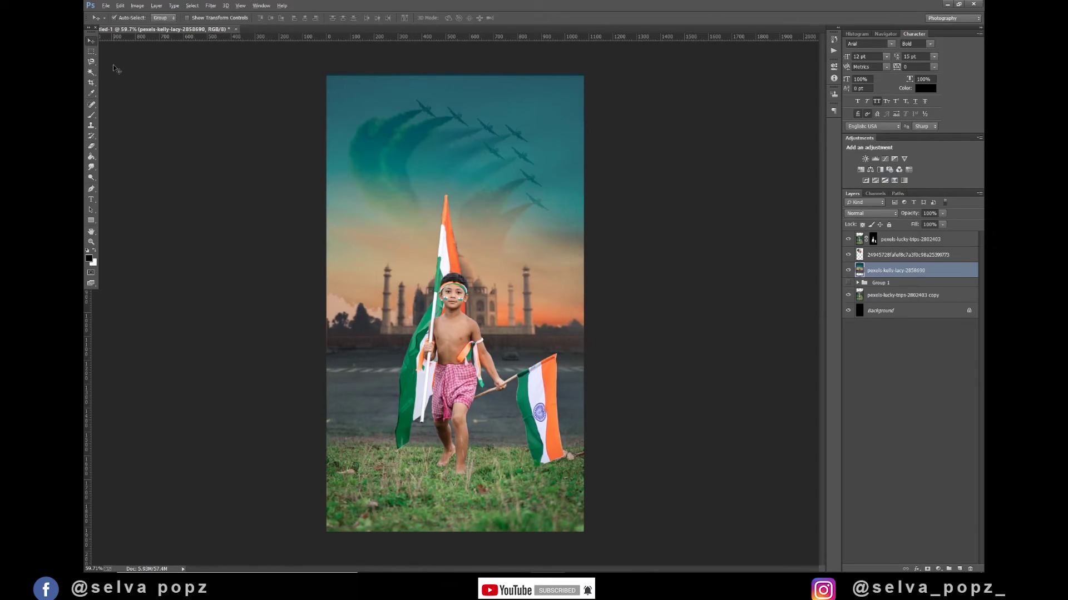
Step: Stamp all visible layers into Layer 2 on top and group the lucky-trips layers beneath into Group 2
click(899, 240)
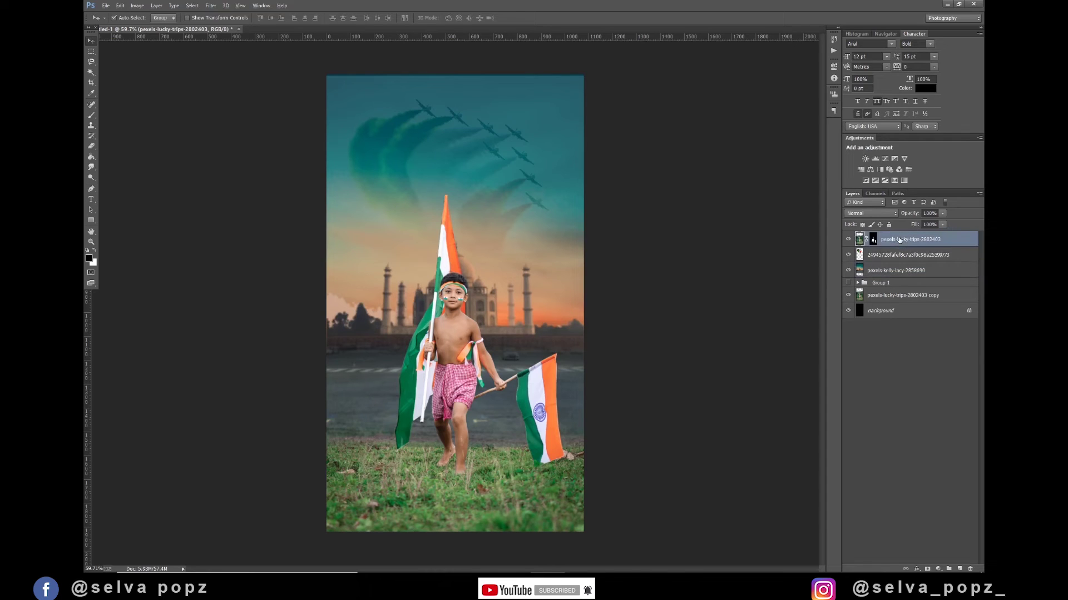
key(ctrl+shift+alt+e)
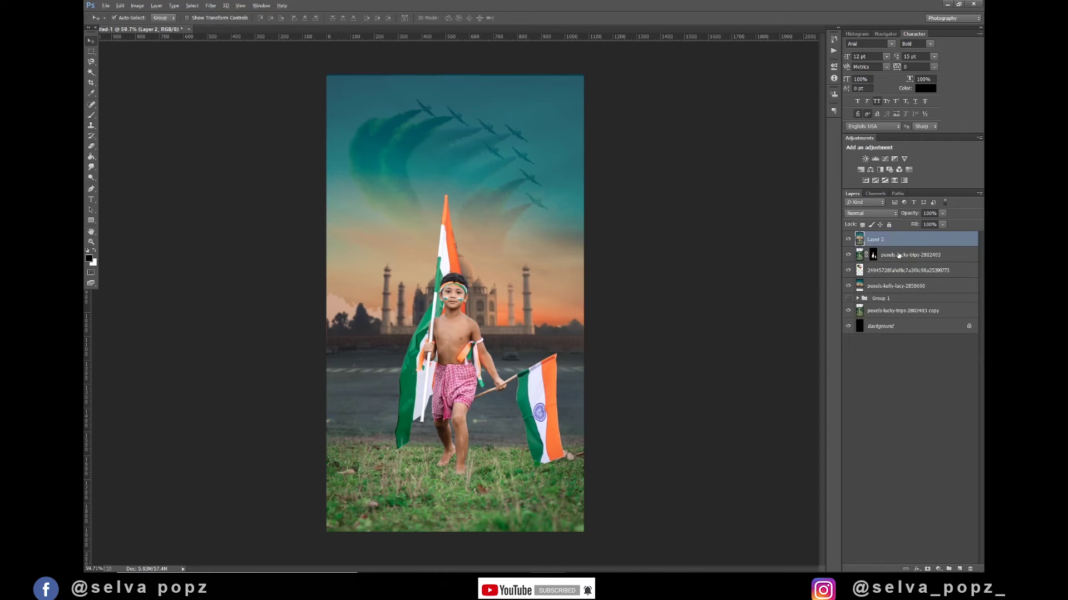
click(898, 255)
shift+click(888, 311)
key(ctrl+g)
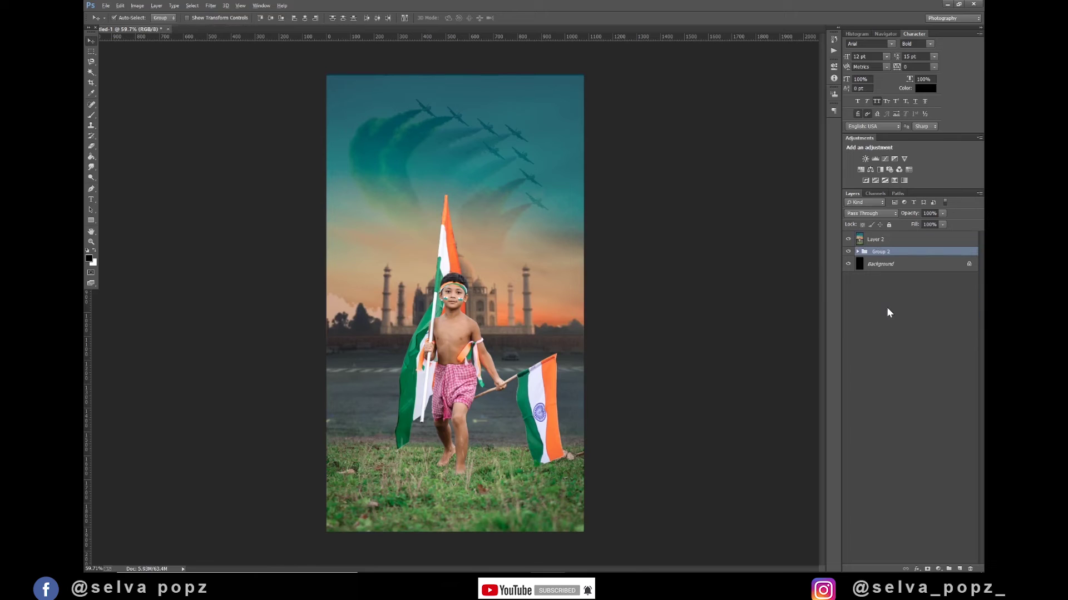
click(883, 240)
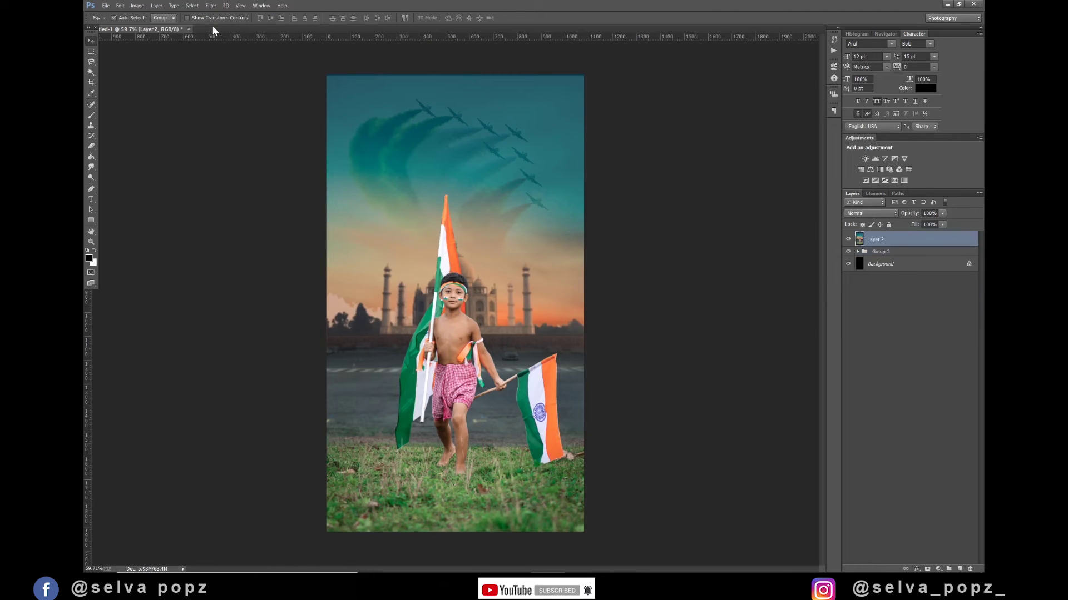
click(211, 6)
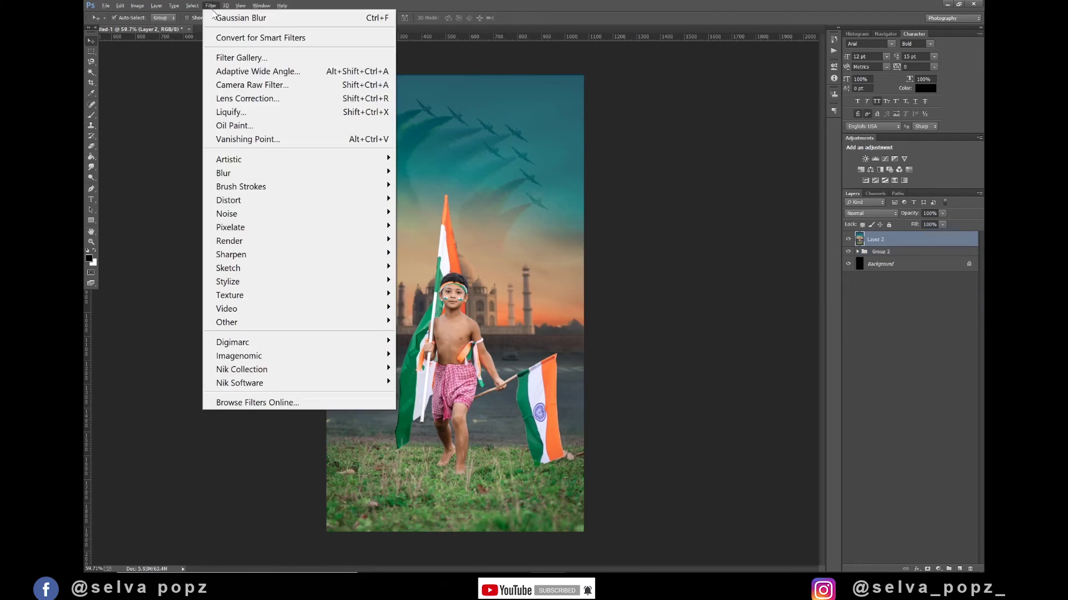
Step: In Camera Raw, apply Auto tone with Whites -47, Clarity -3 and Luminance noise reduction 52
click(257, 86)
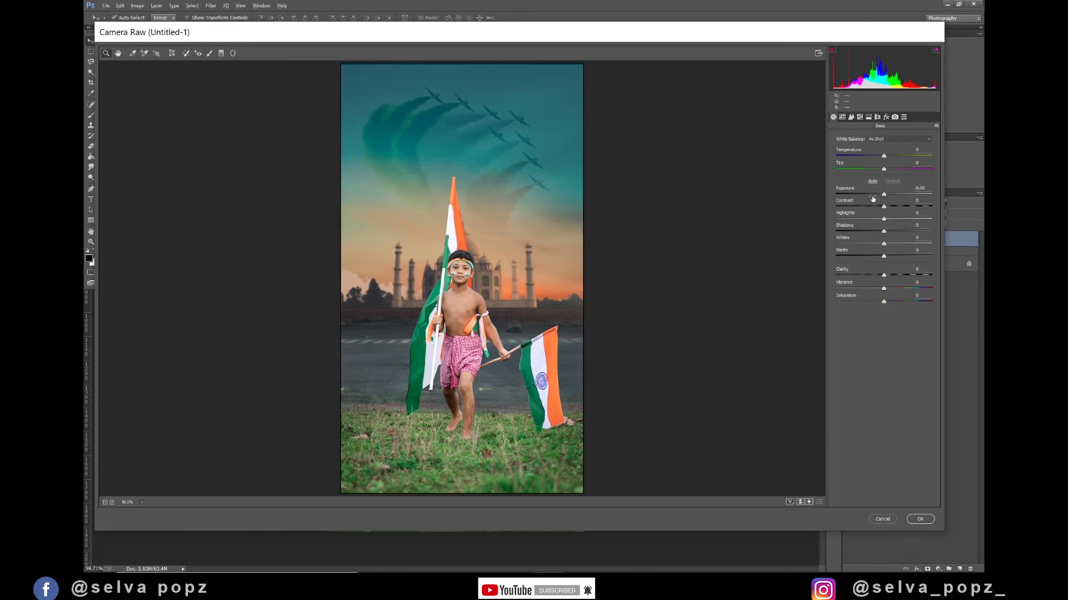
click(873, 181)
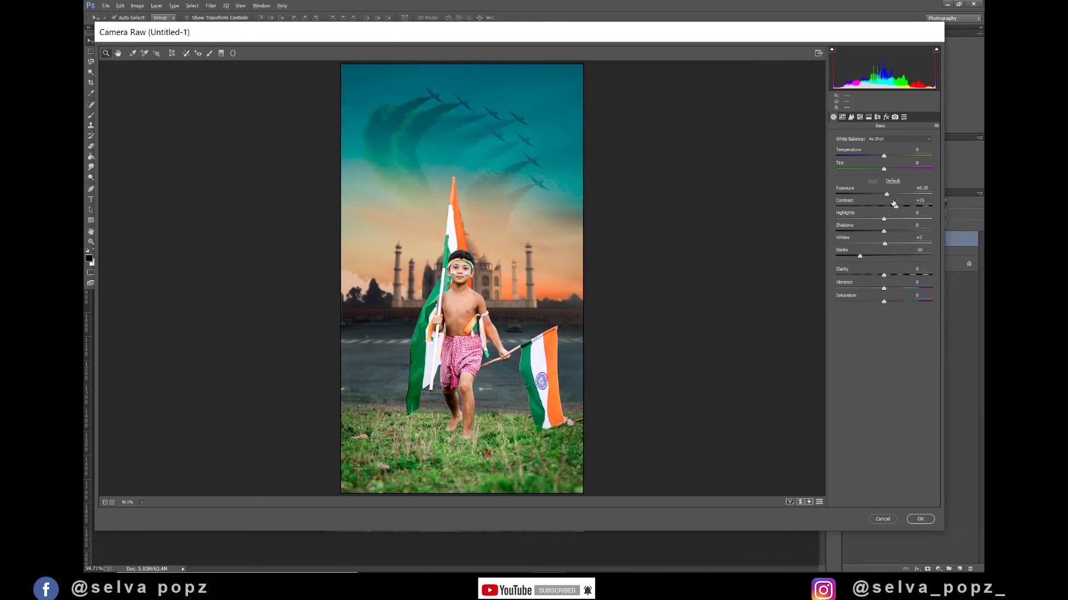
drag(885, 246, 861, 240)
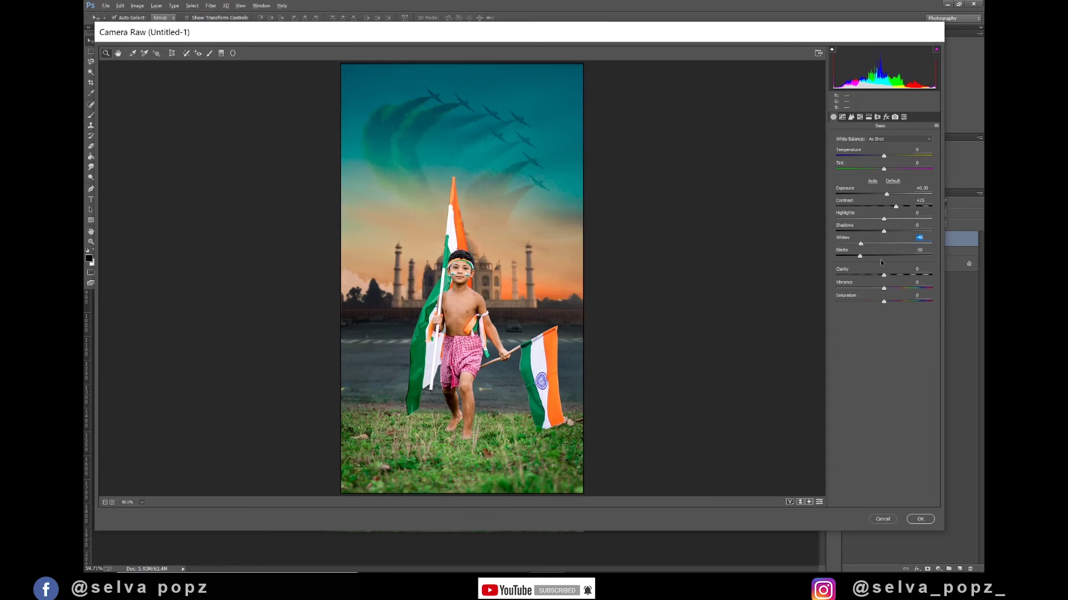
drag(885, 277, 882, 277)
drag(877, 277, 883, 275)
click(851, 117)
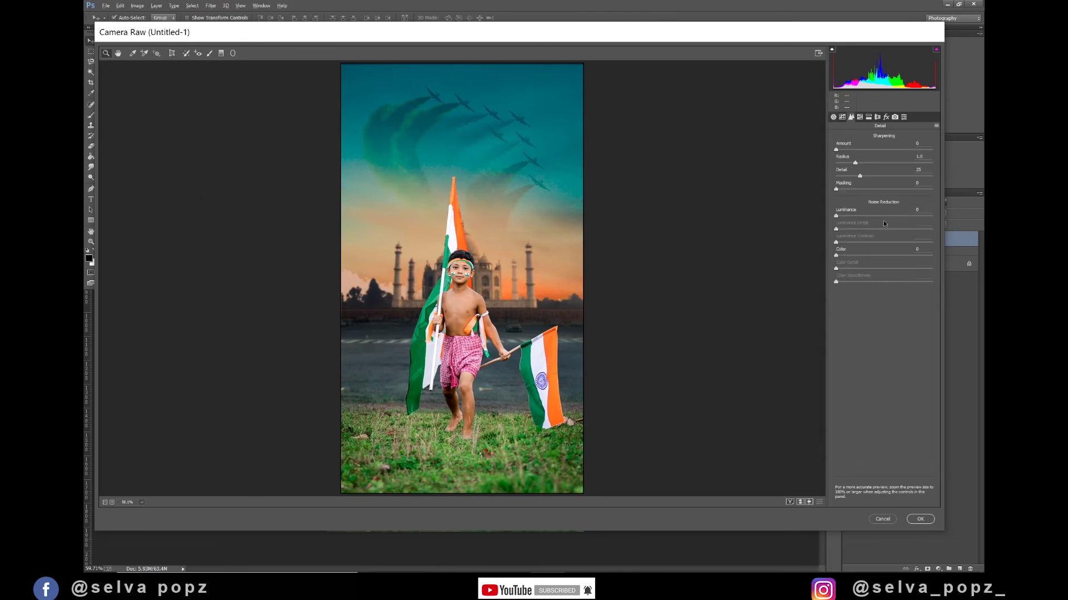
drag(879, 216, 885, 218)
click(859, 117)
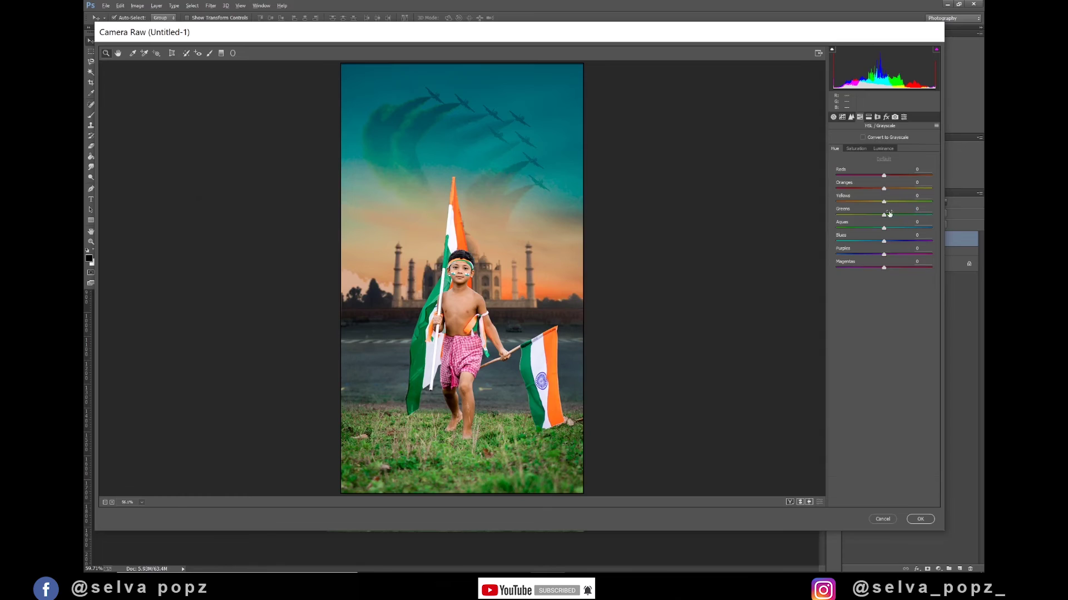
Step: Shift the Greens hue to -13, lower Yellows saturation, and set Greens saturation slightly positive
drag(884, 216, 874, 213)
click(856, 149)
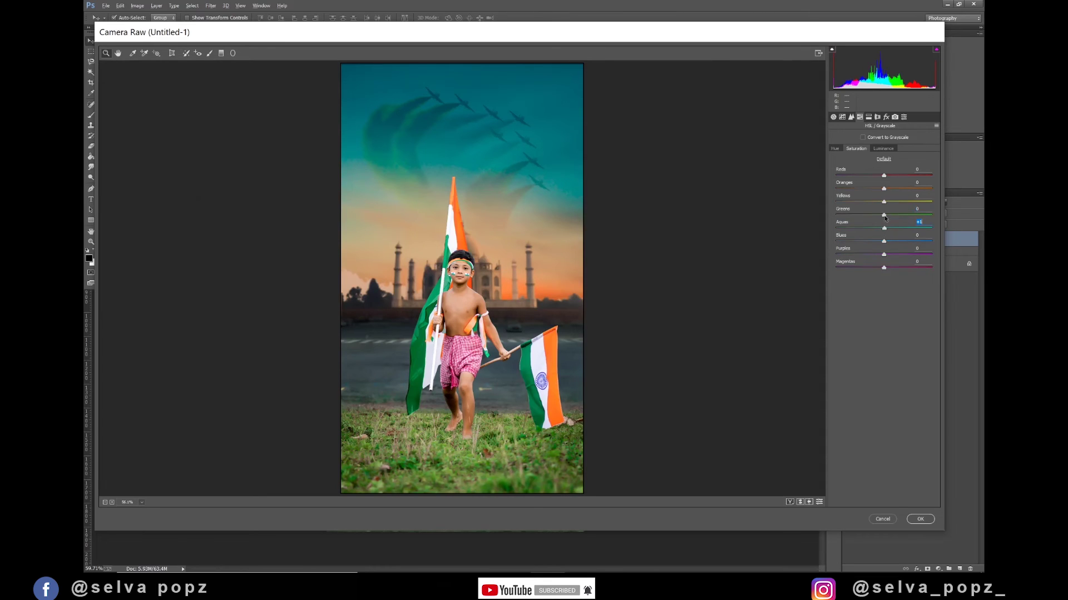
drag(884, 215, 837, 215)
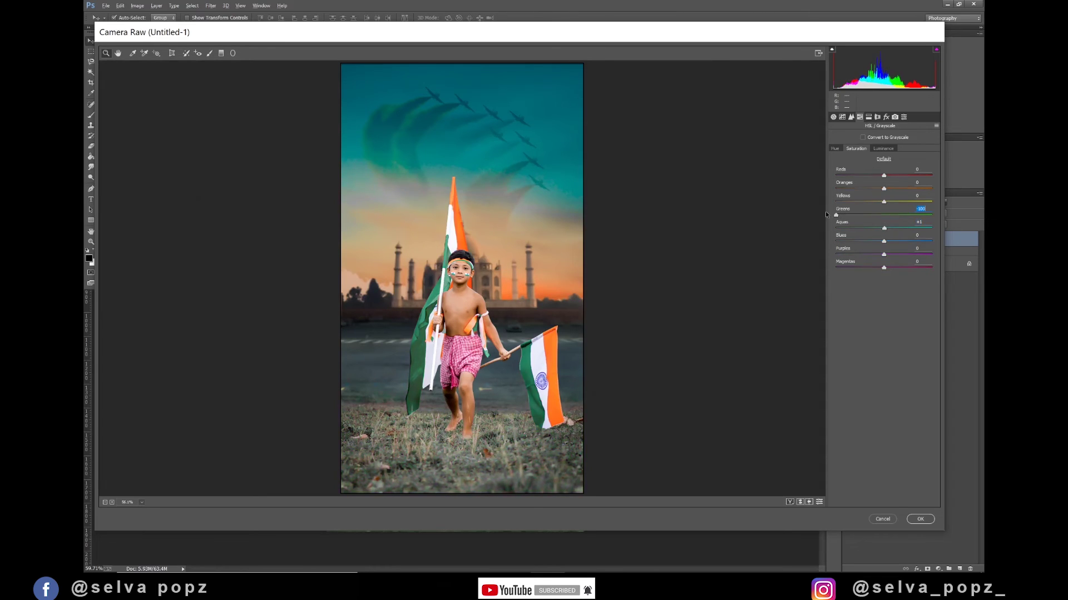
mouse_move(884, 201)
mouse_down()
mouse_move(852, 202)
mouse_move(882, 202)
mouse_up()
click(845, 214)
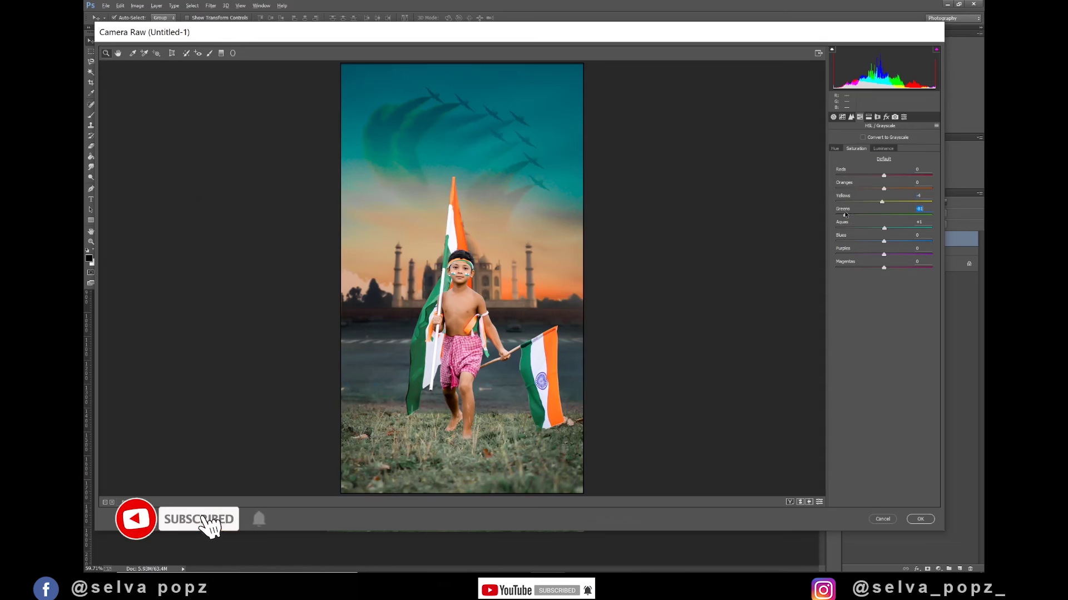
mouse_move(845, 215)
mouse_down()
mouse_move(889, 215)
mouse_move(898, 204)
mouse_move(888, 203)
mouse_up()
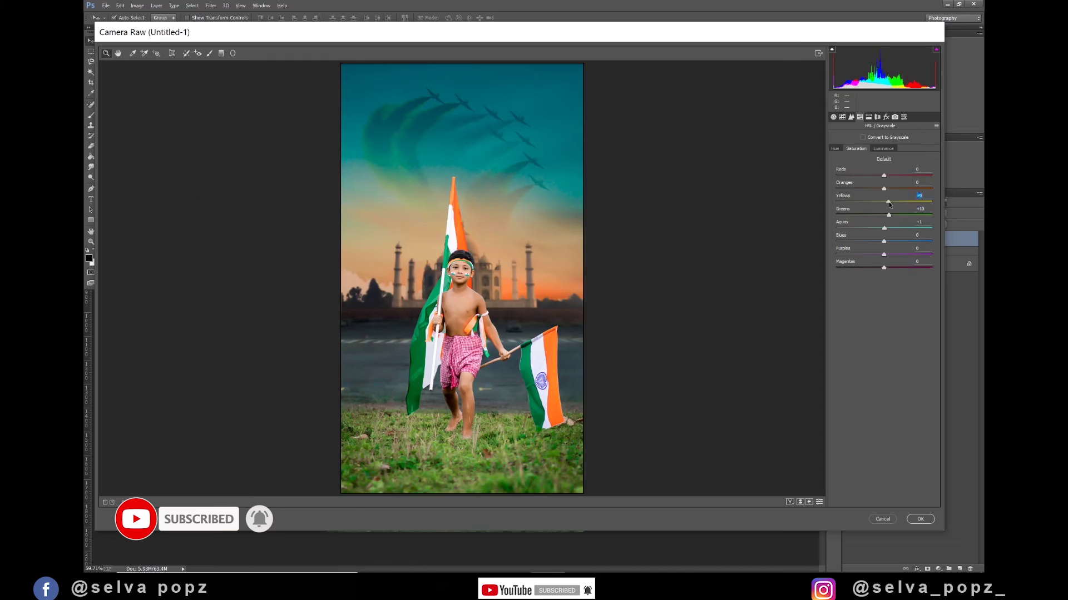
Step: Raise Oranges luminance to +12 and Blues luminance to +13, and add post-crop vignetting
click(883, 149)
drag(884, 189, 886, 189)
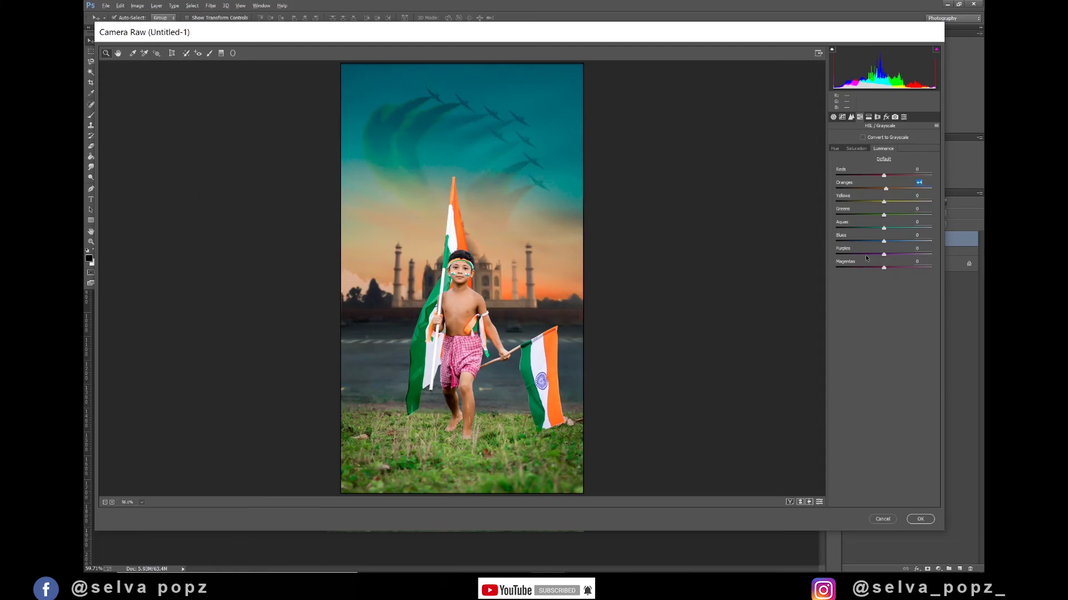
drag(883, 241, 891, 241)
click(887, 117)
drag(883, 251, 890, 243)
click(894, 117)
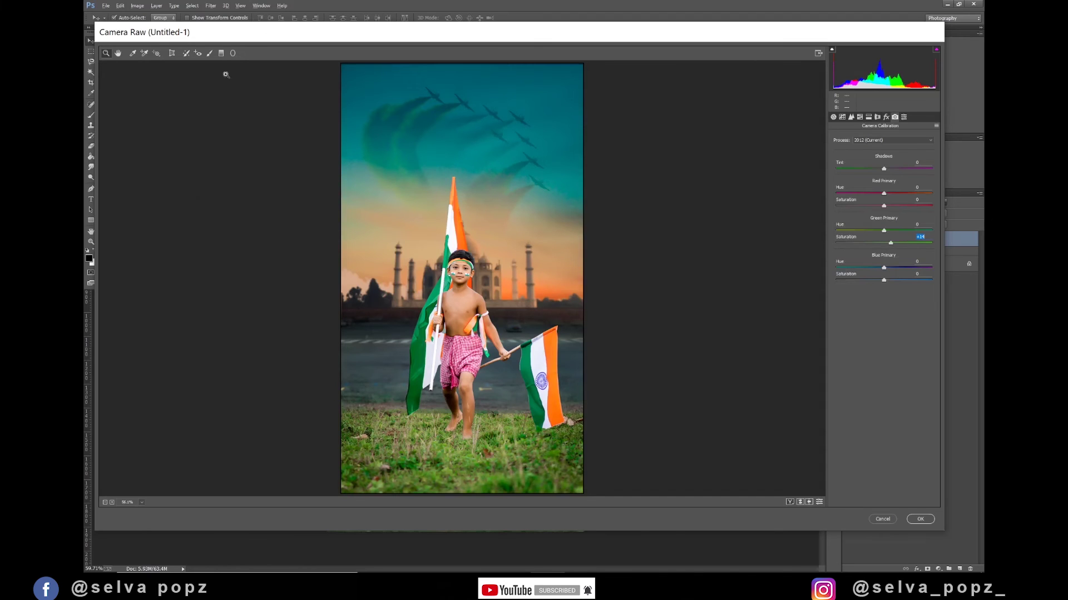
Step: Add a large radial filter around the boy with Contrast +8 outside, then apply the Camera Raw grade
click(233, 54)
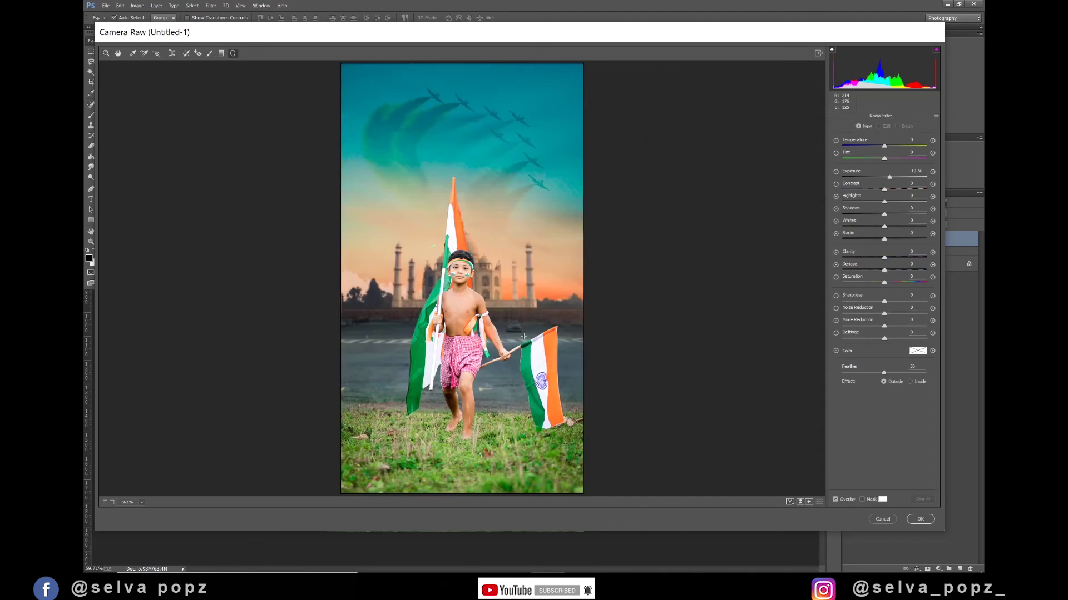
drag(433, 246, 617, 431)
mouse_move(435, 248)
mouse_down()
mouse_move(476, 290)
mouse_move(466, 275)
mouse_up()
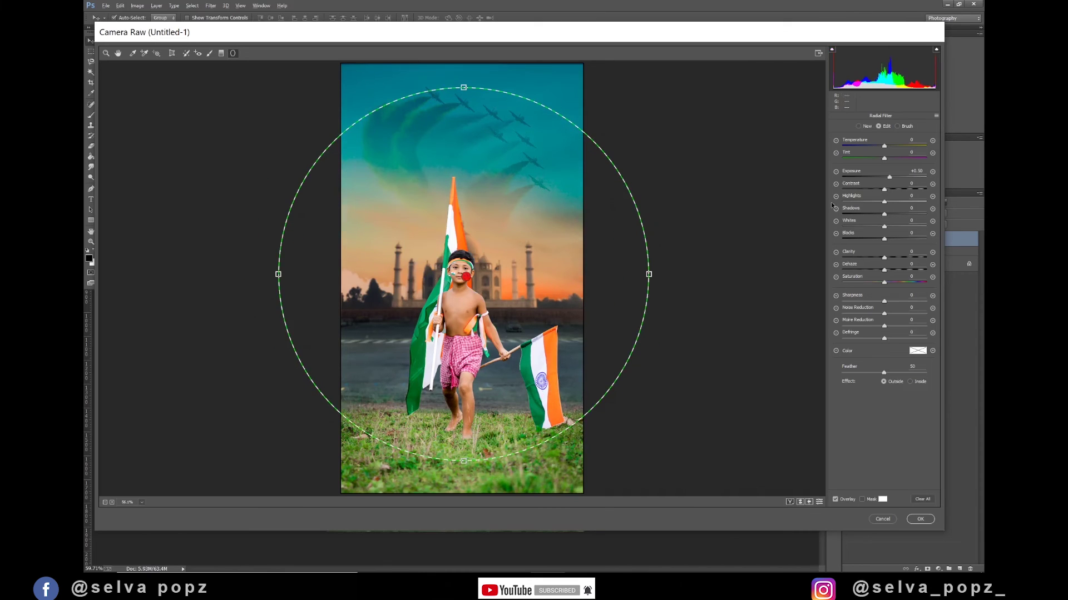
drag(889, 177, 883, 178)
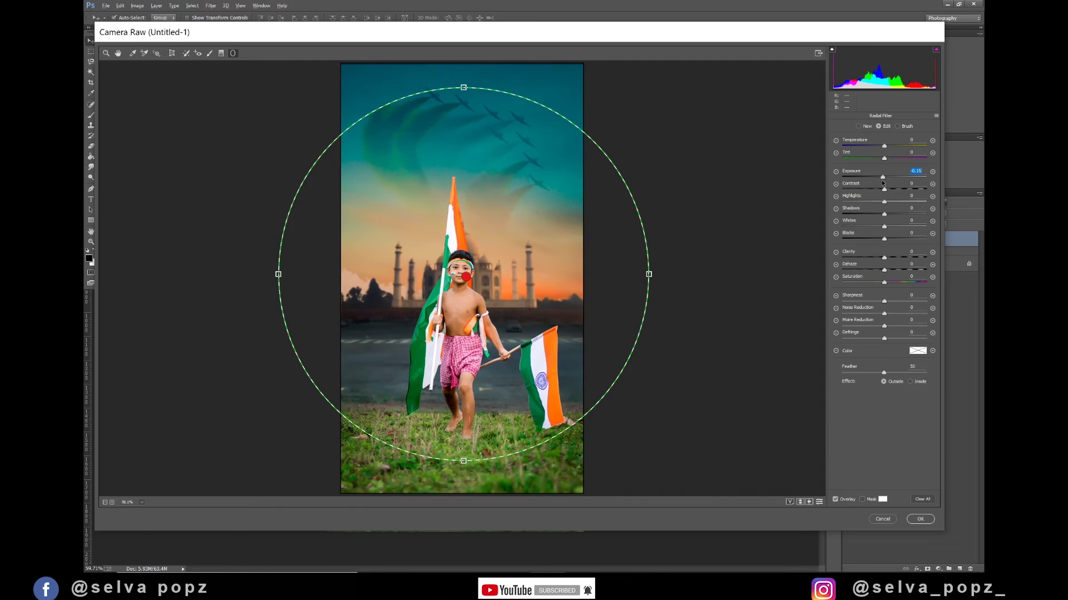
double_click(883, 179)
drag(884, 190, 887, 189)
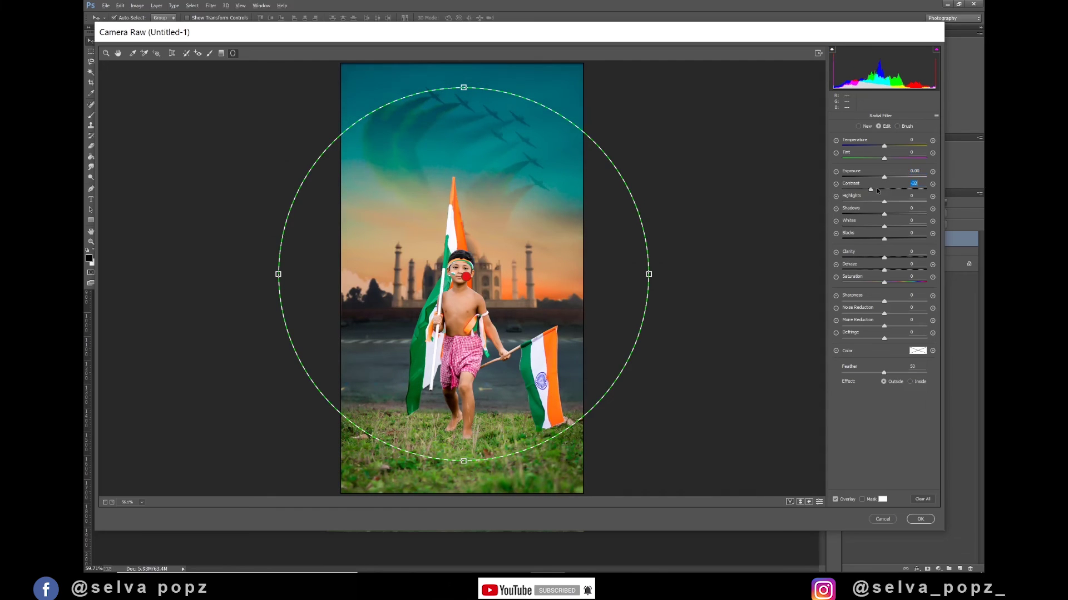
click(222, 53)
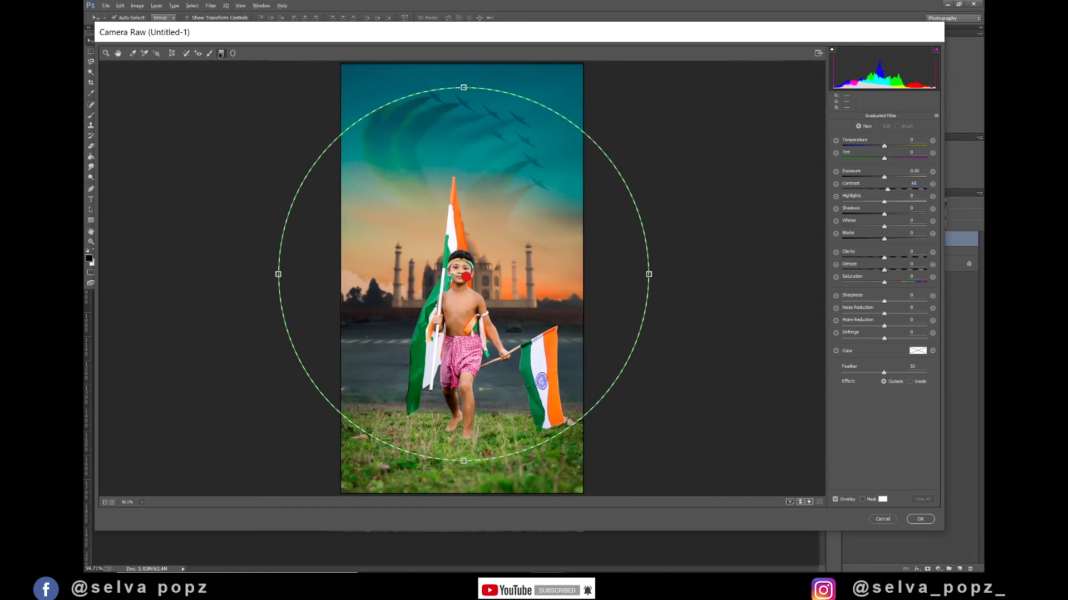
click(921, 519)
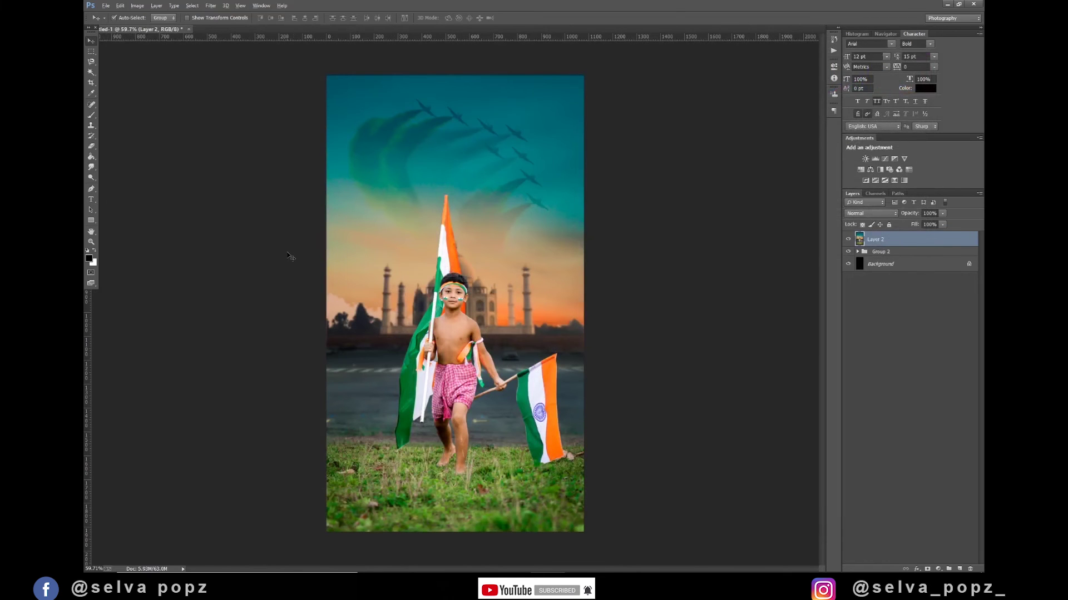
click(938, 569)
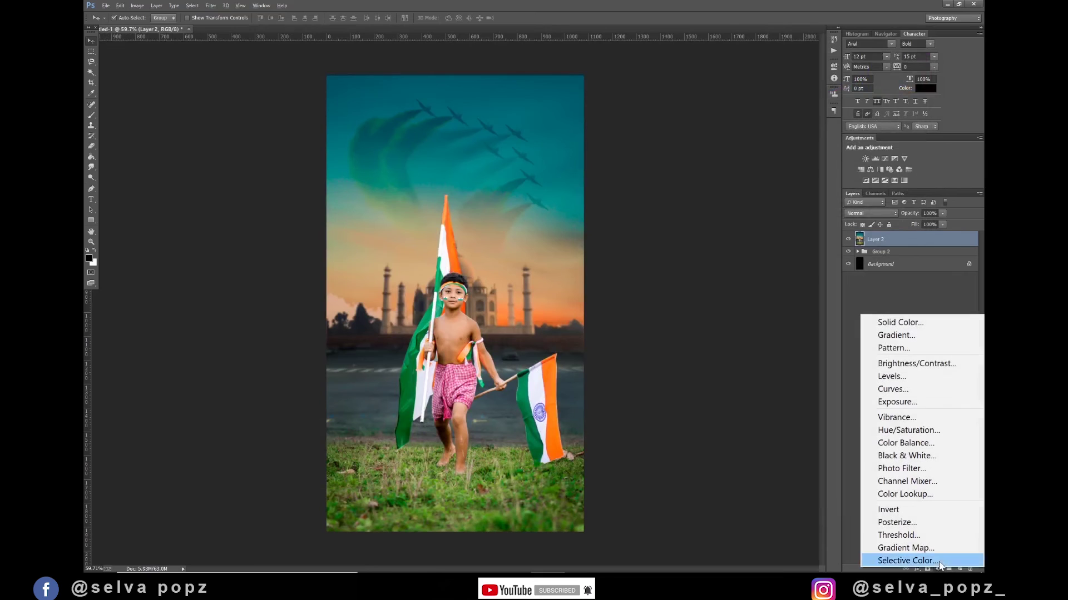
click(889, 248)
click(959, 569)
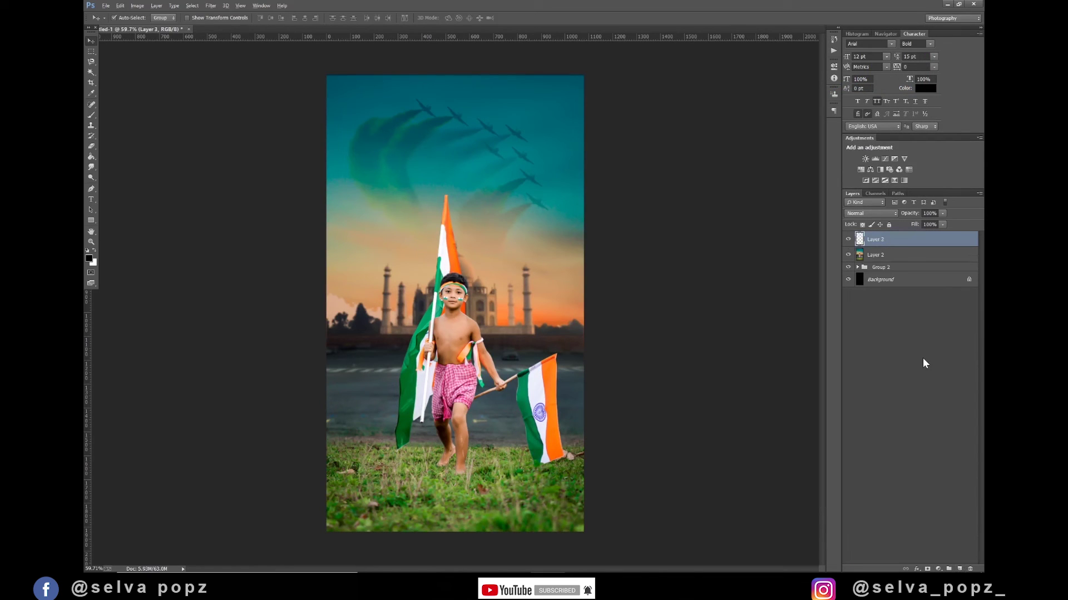
key(i)
click(360, 385)
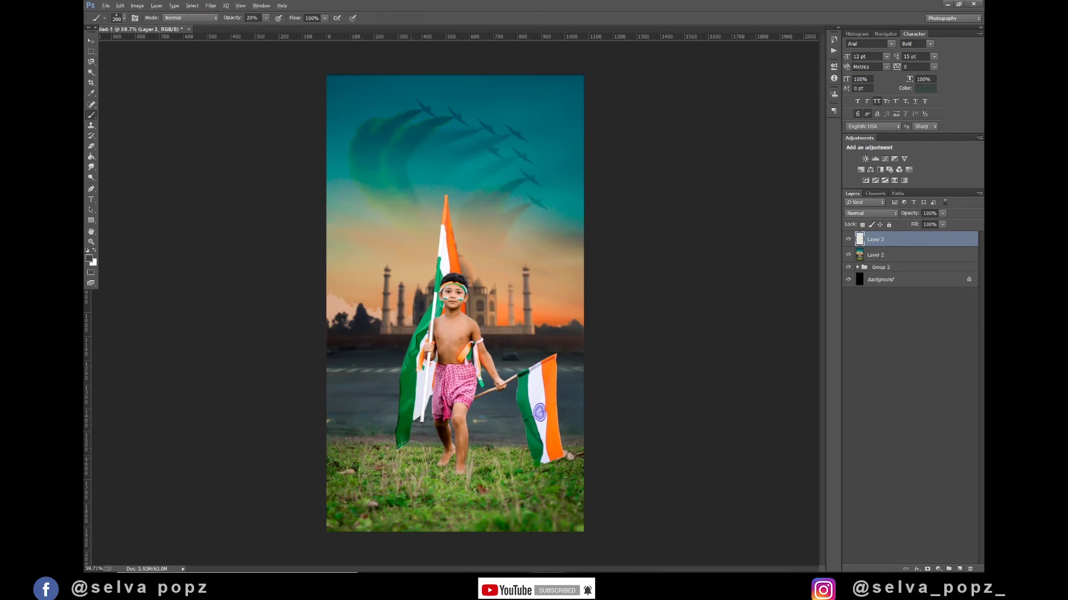
key(bracketright)
key(bracketright)
key(bracketright)
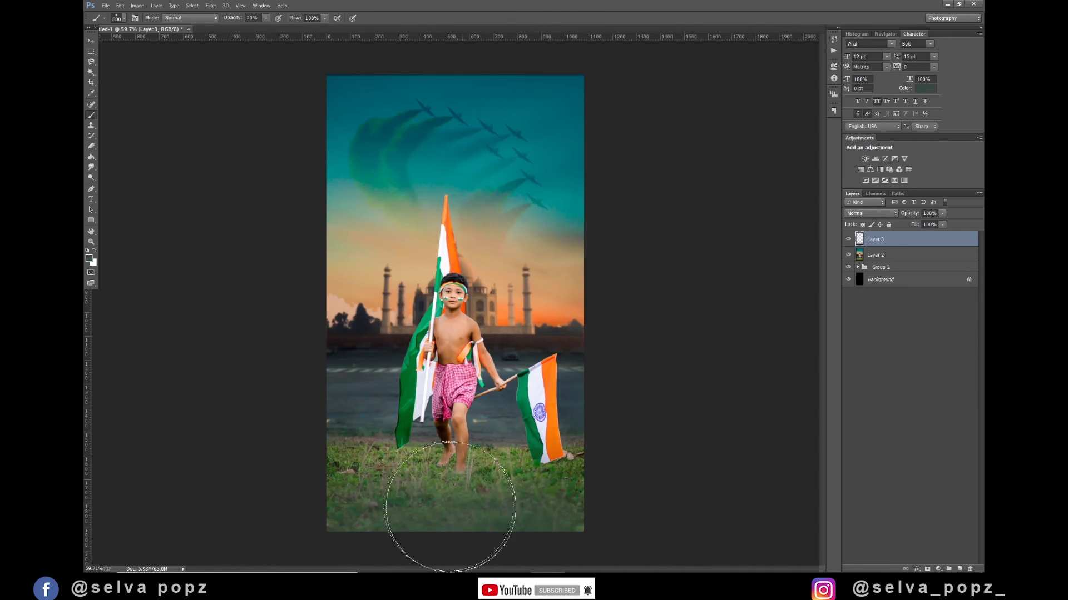
key(bracketleft)
key(bracketleft)
key(bracketleft)
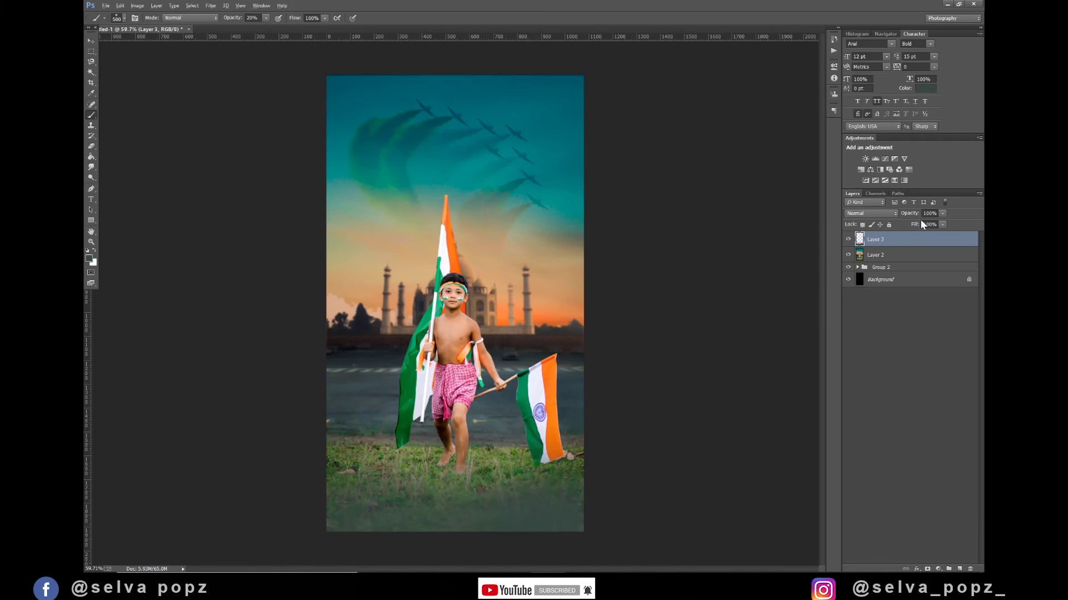
click(871, 214)
click(850, 250)
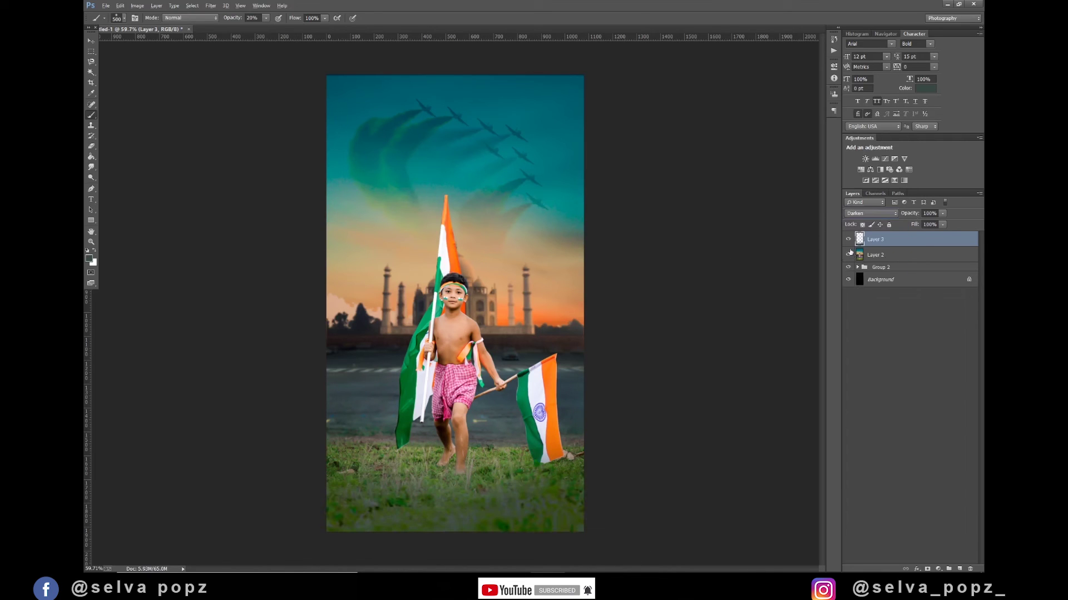
key(Down)
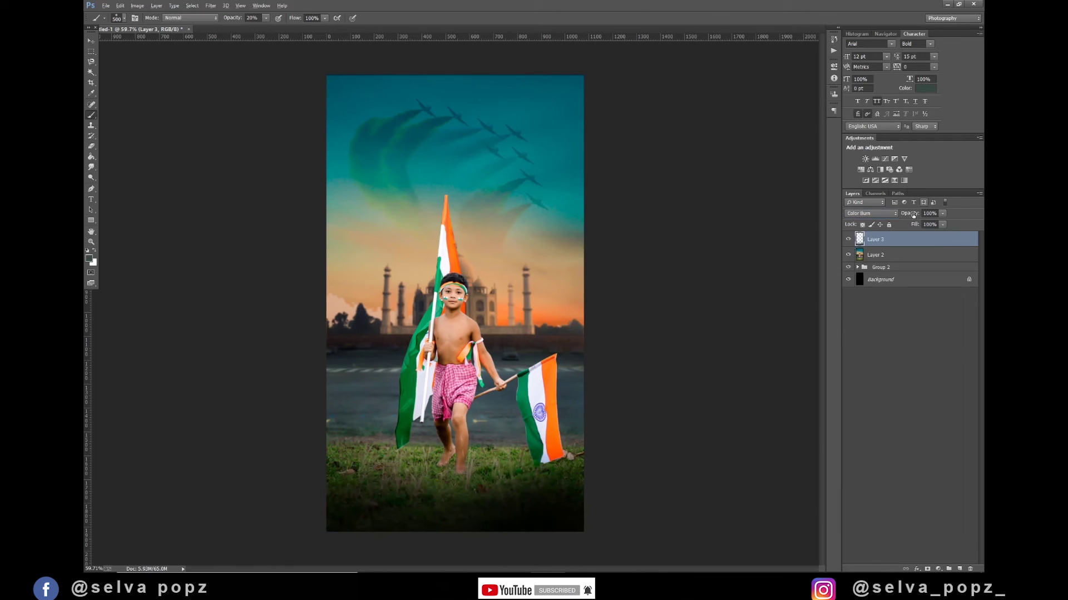
drag(914, 214, 889, 217)
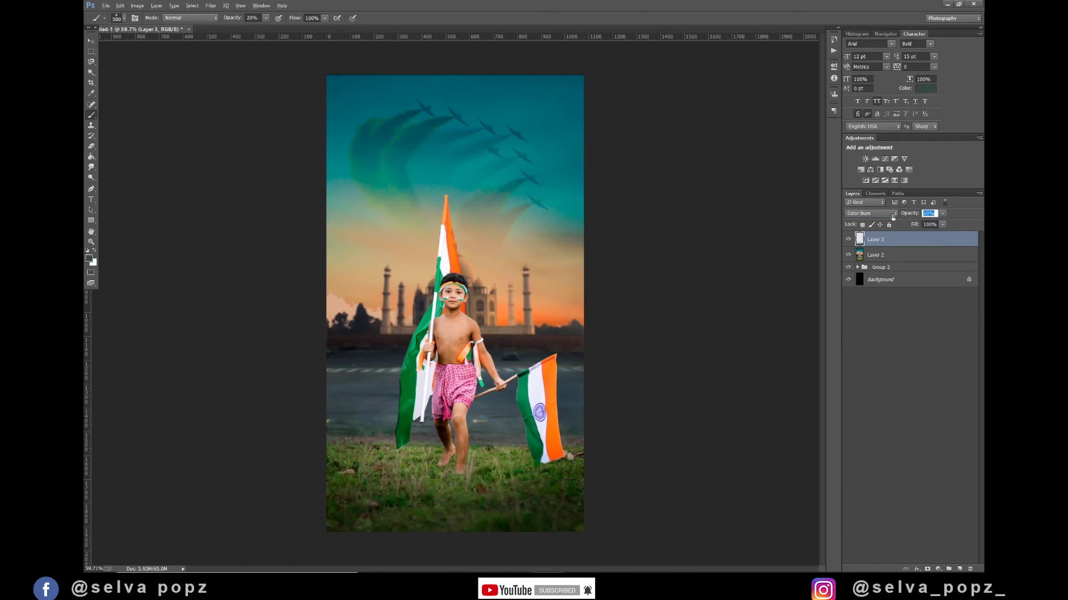
text(49)
click(849, 239)
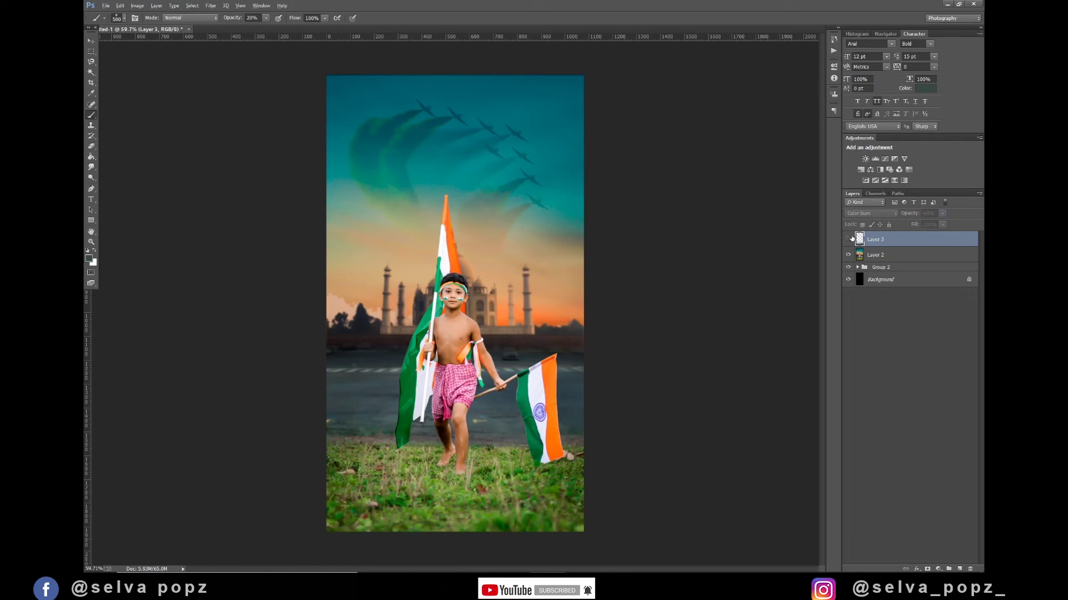
key(Delete)
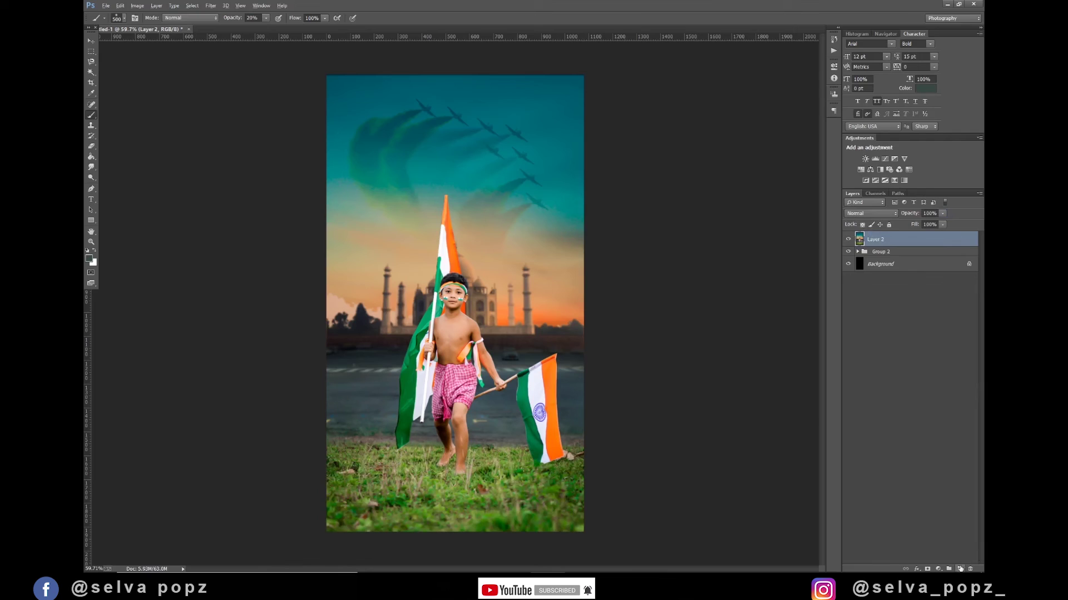
click(960, 569)
Step: Sample an orange-tan colour from the sky and add a gradient fill layer with it
key(i)
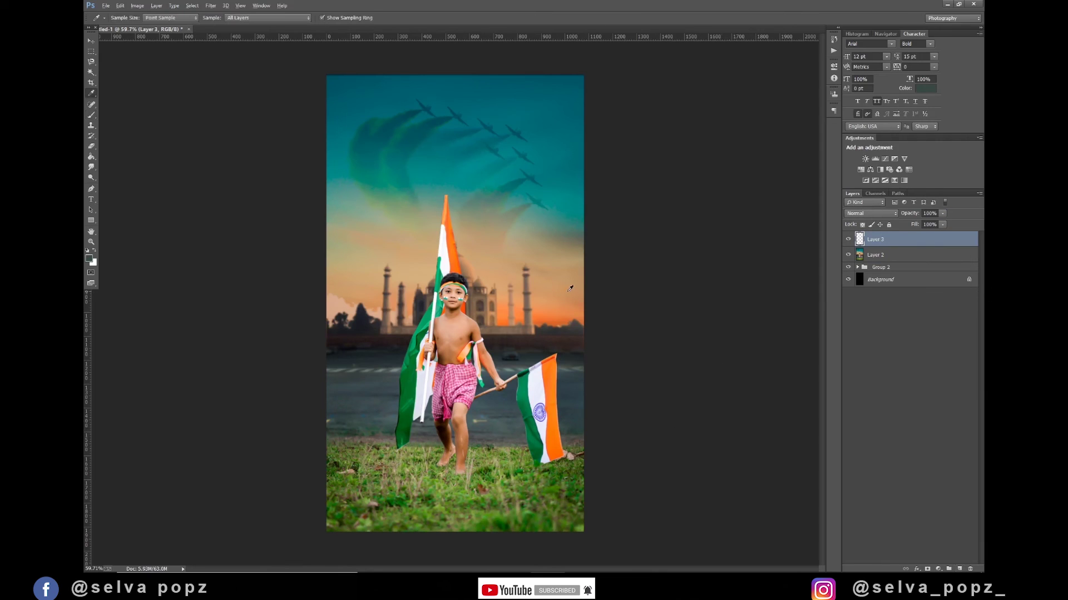
click(568, 291)
click(938, 569)
click(902, 335)
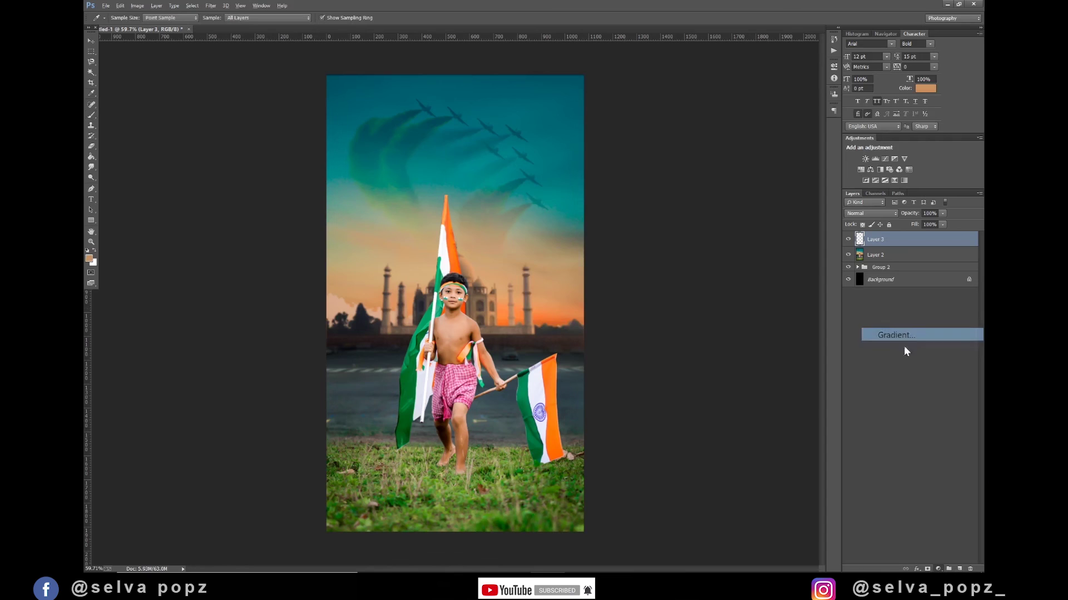
click(807, 197)
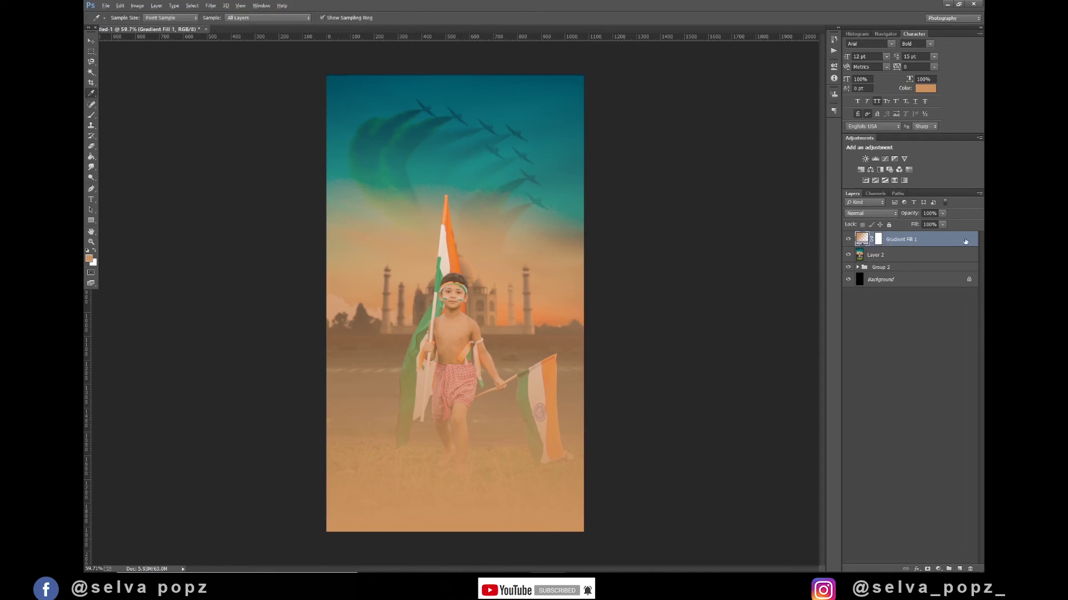
Step: Rasterize the gradient layer and transform it down toward the bottom of the image
right_click(918, 246)
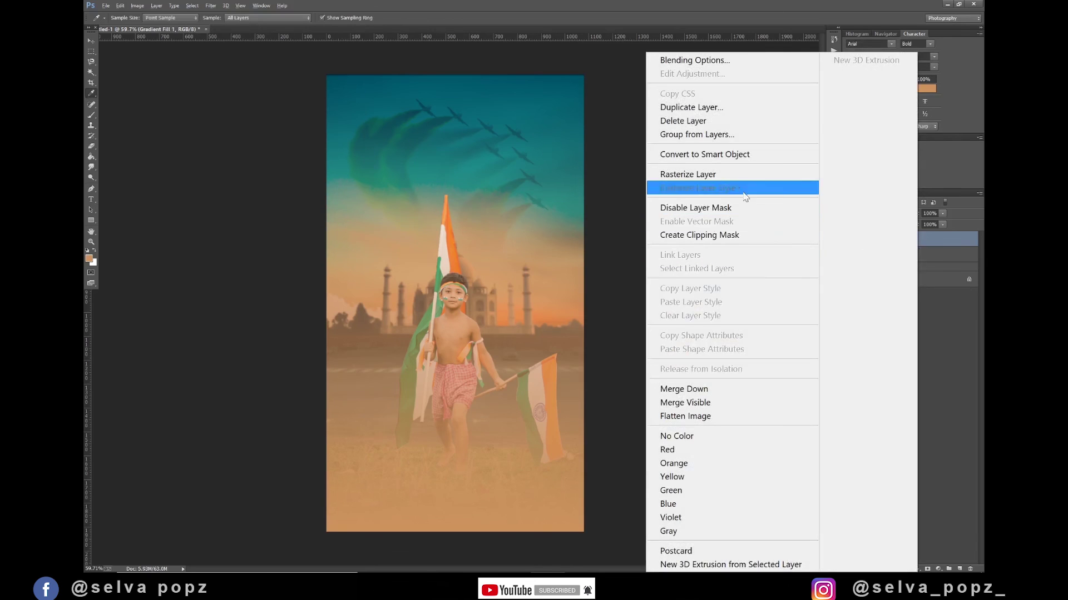
click(729, 174)
key(ctrl+t)
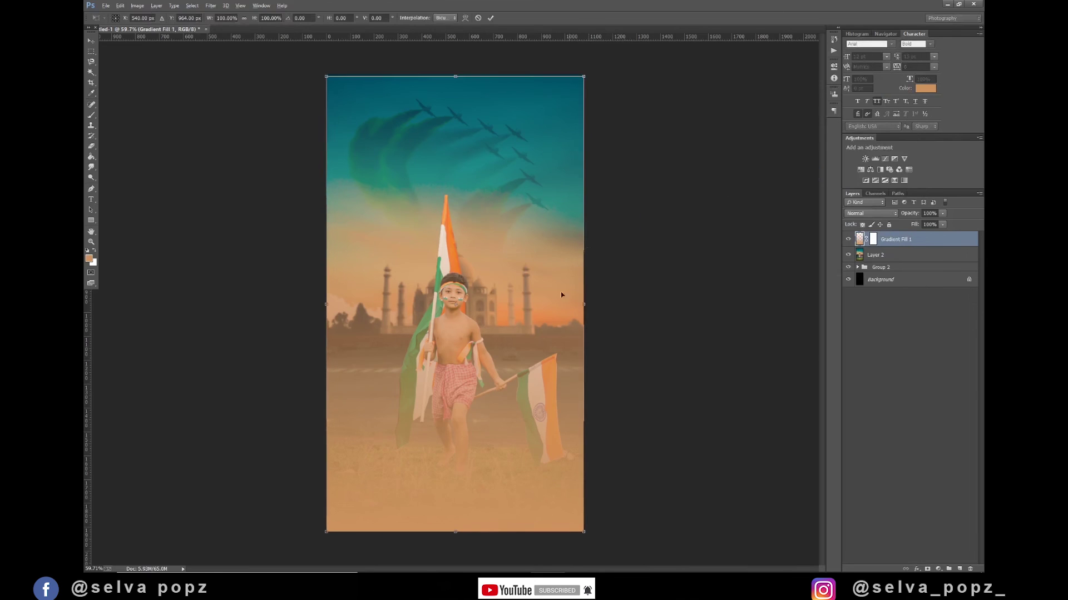
drag(463, 324, 479, 500)
drag(487, 432, 486, 465)
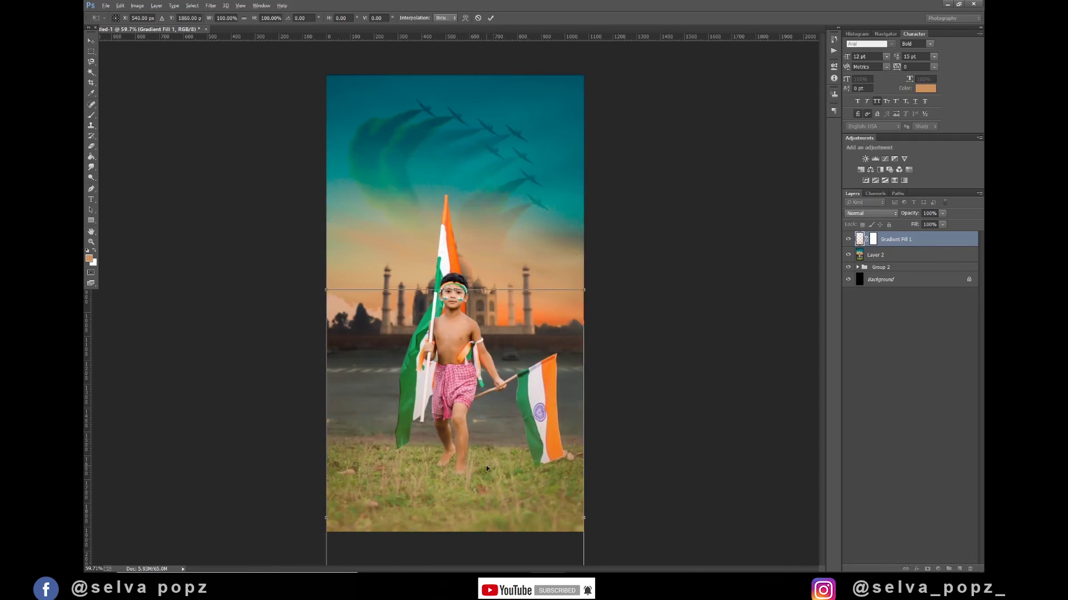
key(Return)
key(i)
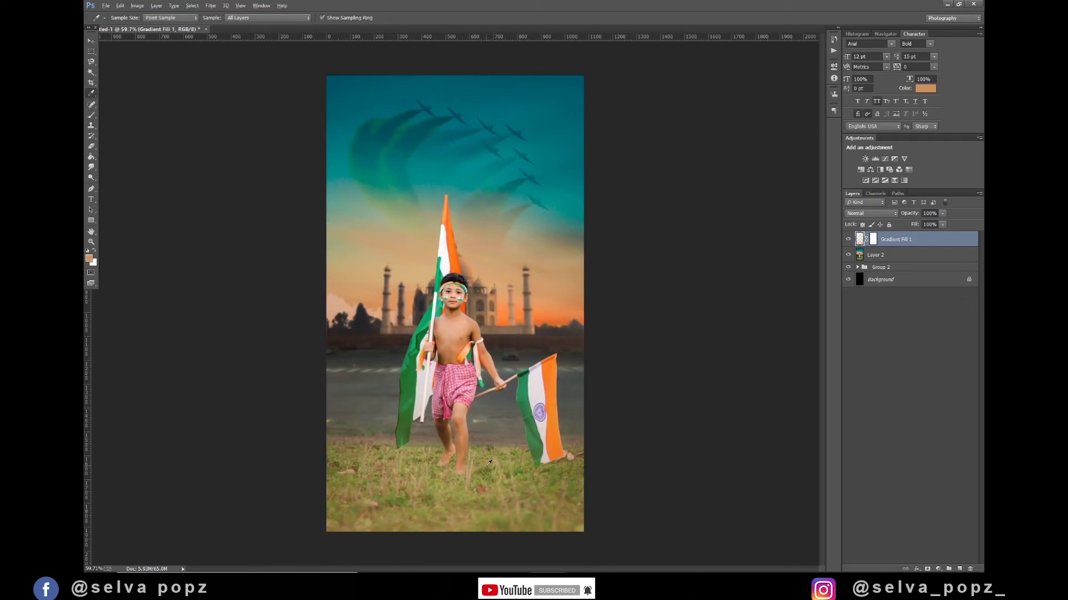
Step: Erase parts of the gradient and merge it into Layer 2
key(e)
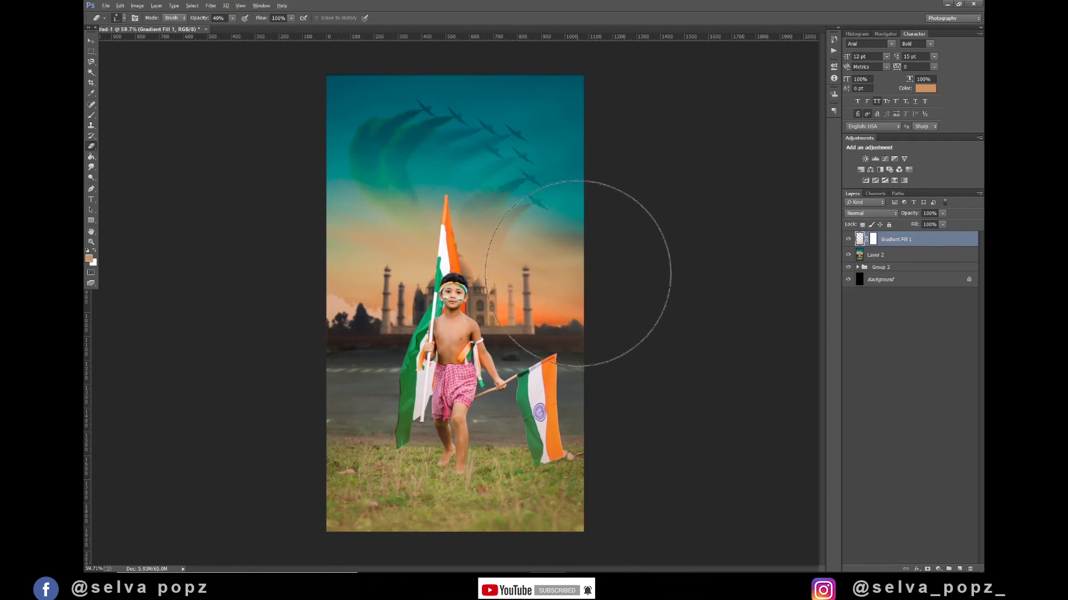
click(92, 41)
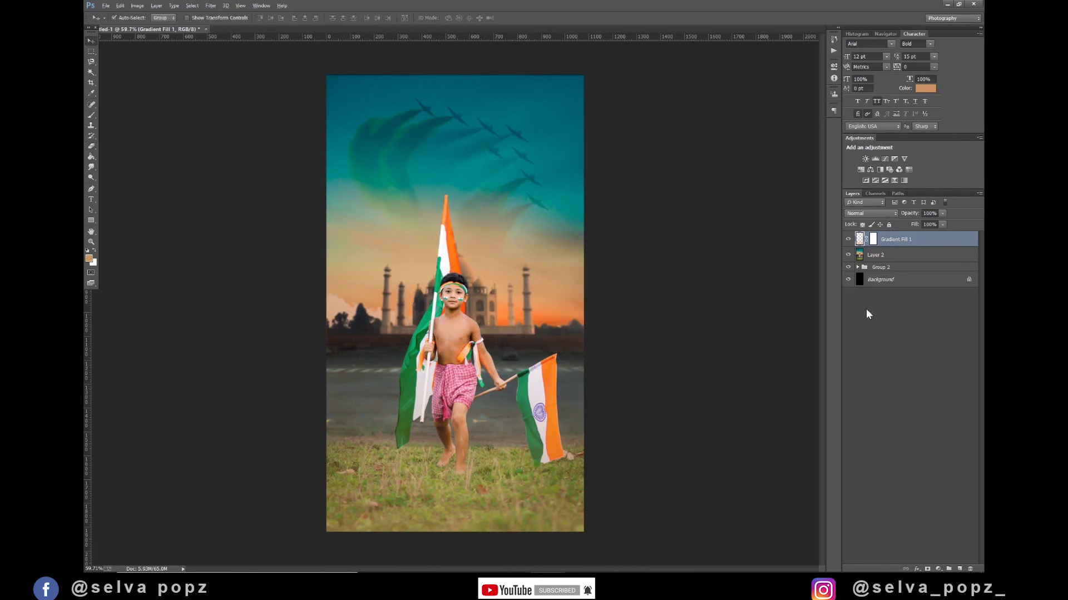
shift+click(879, 256)
right_click(879, 256)
click(710, 386)
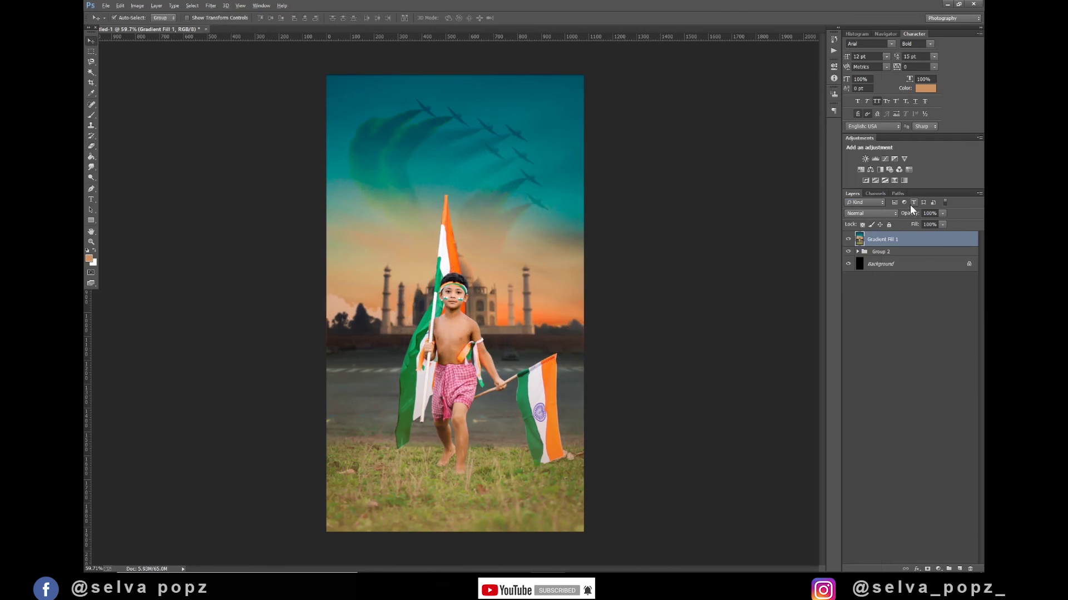
Step: Open the Camera Raw filter and close it without changes, briefly toggling the Crop tool
click(211, 6)
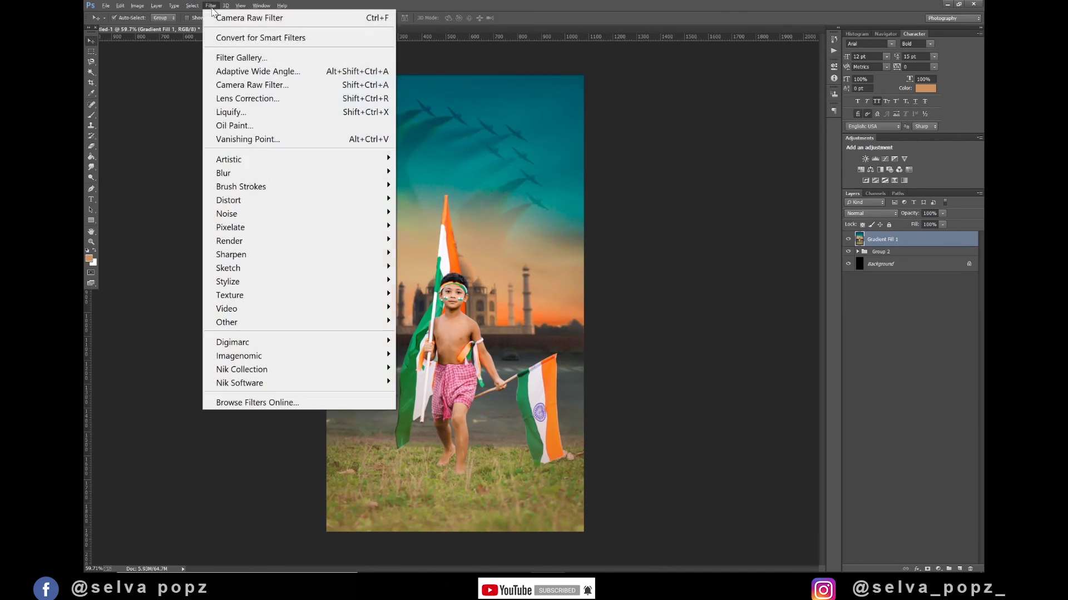
click(245, 84)
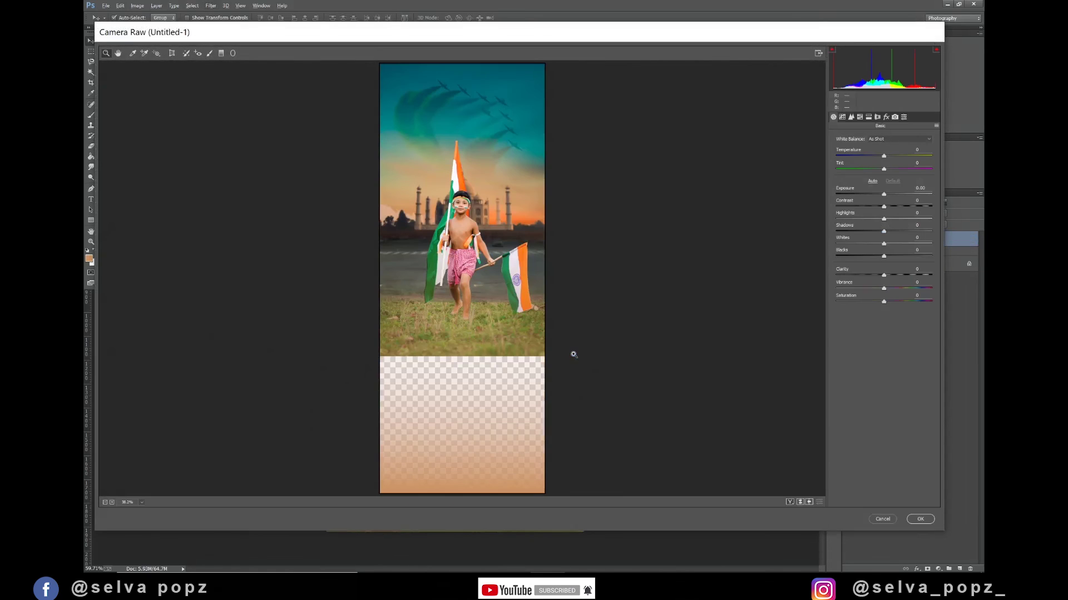
click(890, 520)
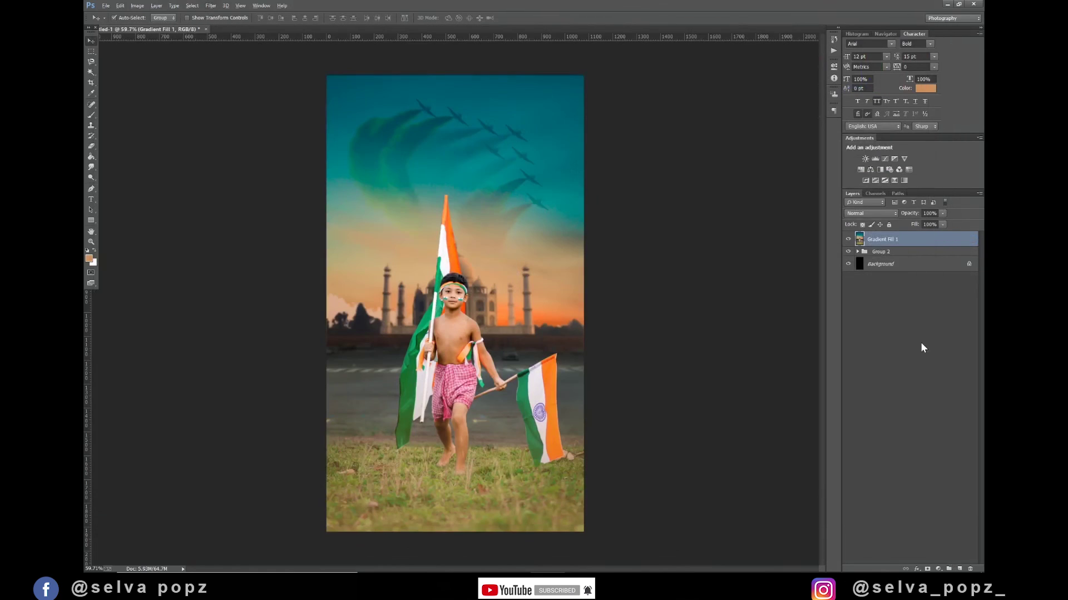
key(c)
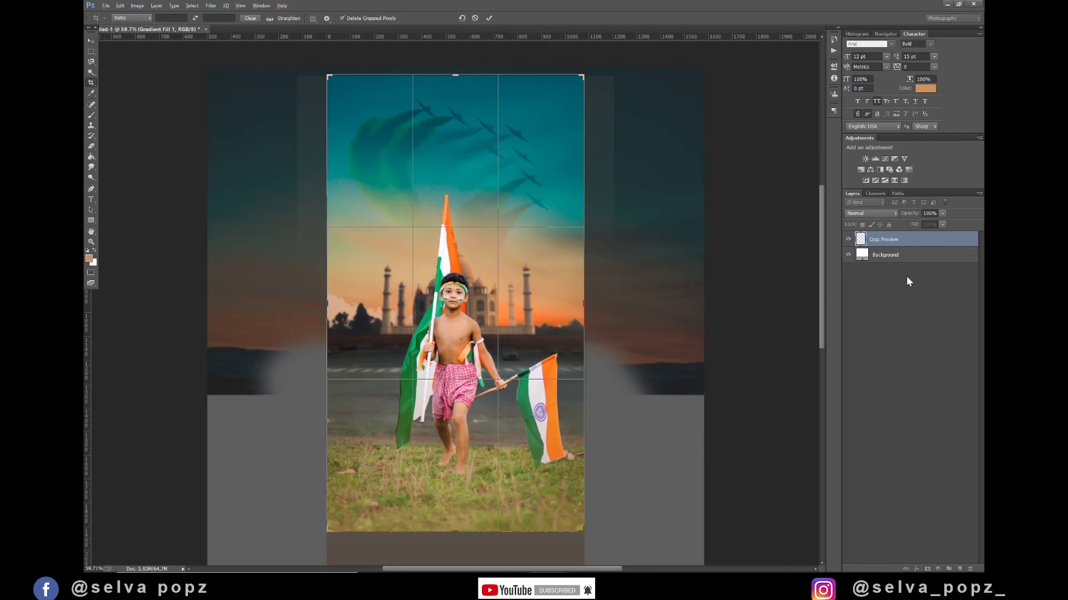
key(v)
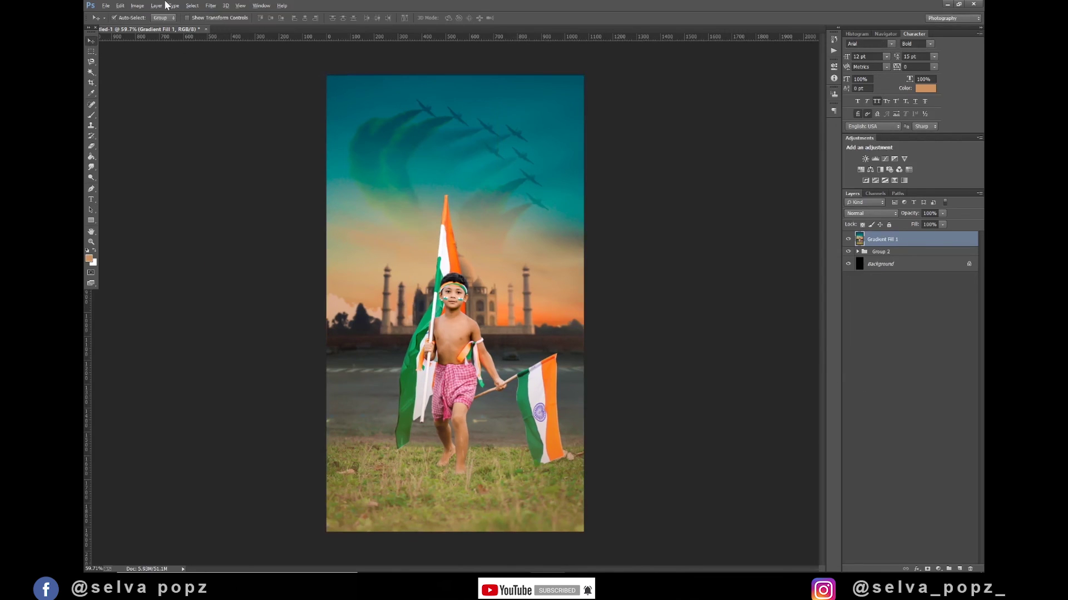
click(212, 5)
Step: In a new Camera Raw pass, raise Clarity to about +21, lower Contrast, and try edge vignetting
click(261, 79)
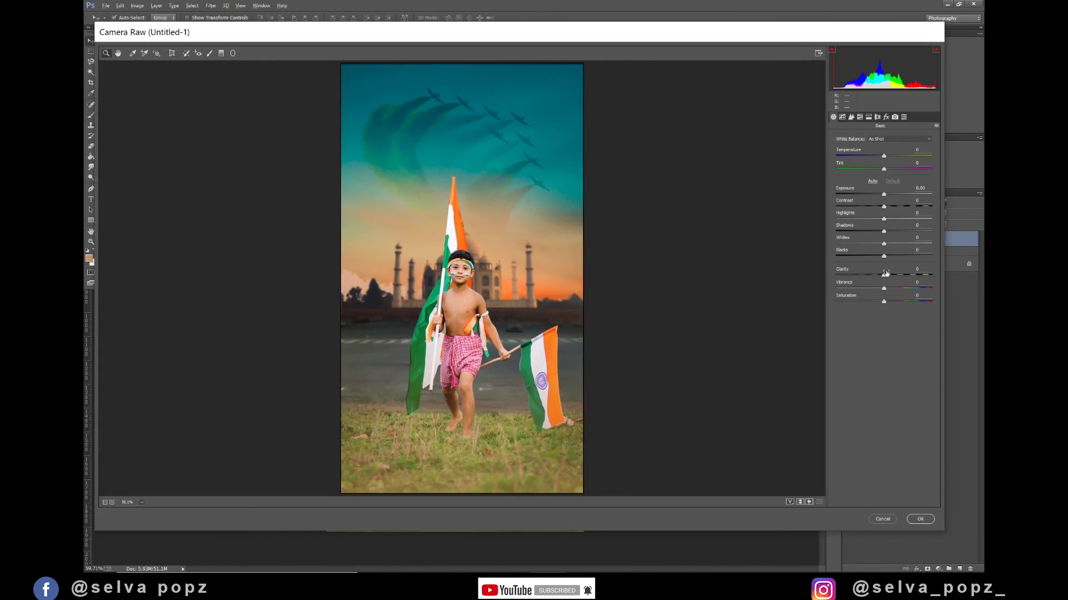
mouse_move(887, 277)
mouse_down()
mouse_move(864, 257)
mouse_move(889, 231)
mouse_up()
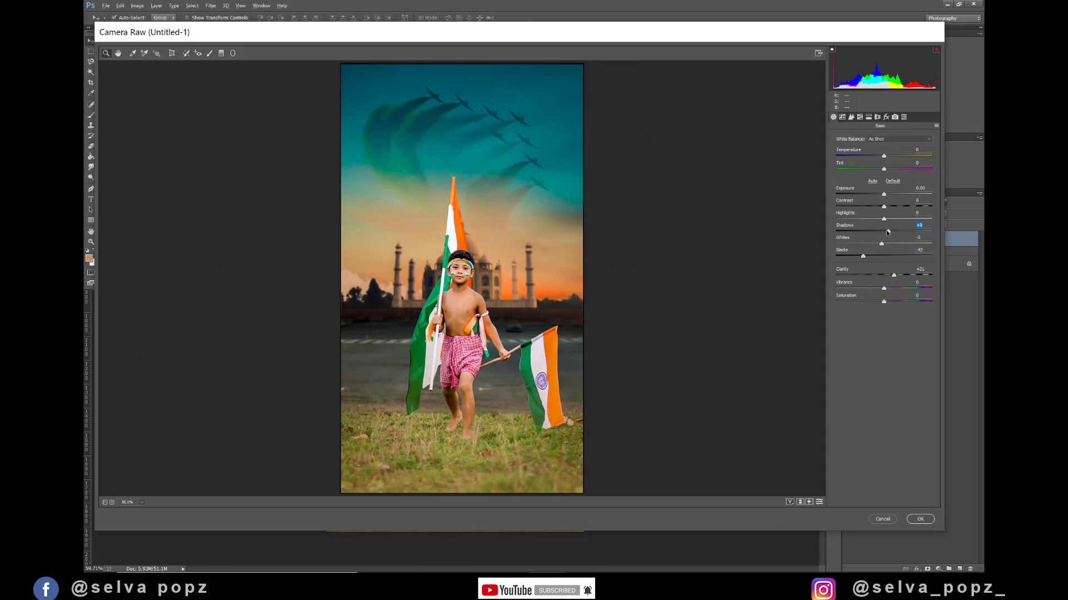
drag(884, 206, 875, 213)
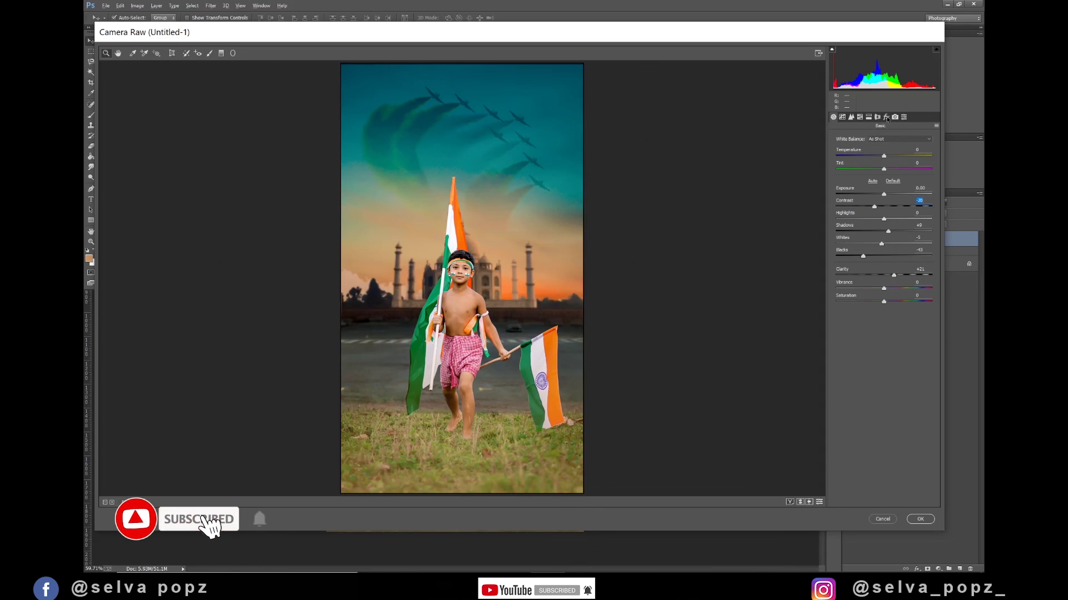
click(886, 117)
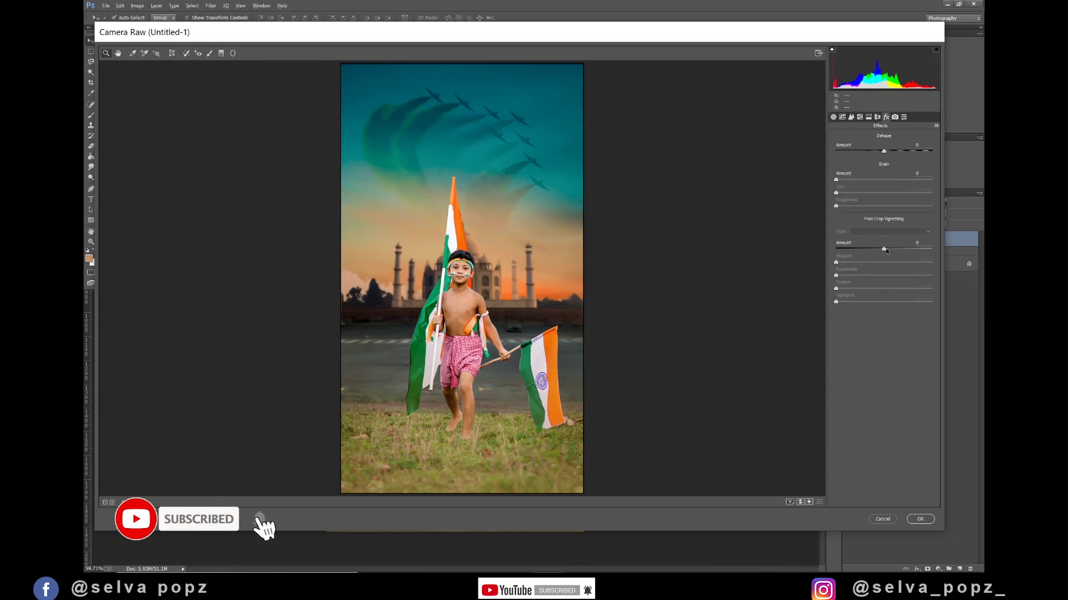
mouse_move(884, 250)
mouse_down()
mouse_move(890, 280)
mouse_move(902, 281)
mouse_move(875, 267)
mouse_up()
Step: Add slight highlight saturation in Split Toning, reduce green primary saturation, and apply the grade
click(894, 117)
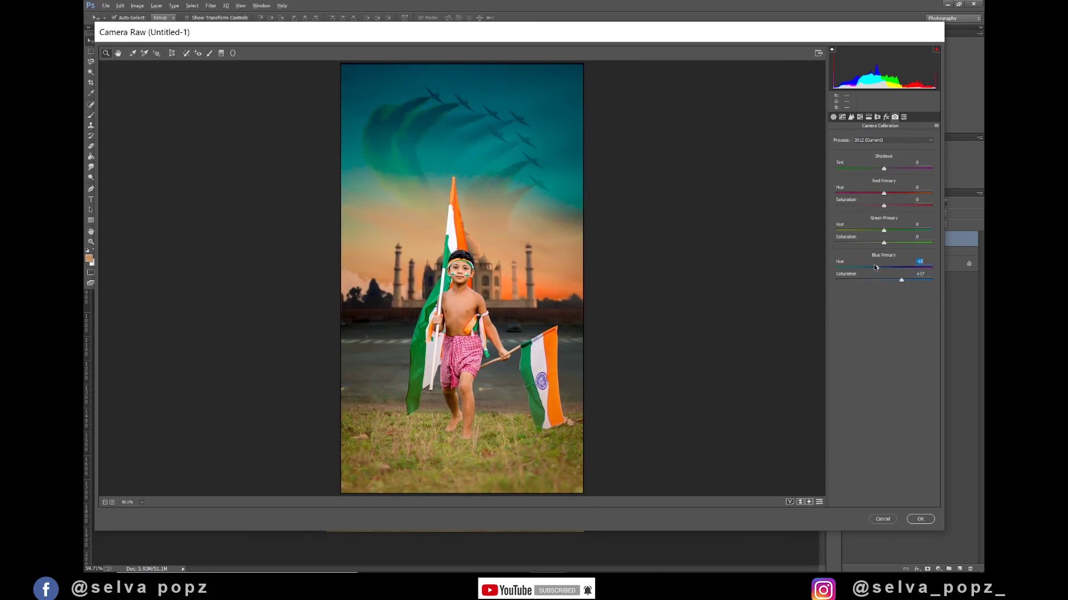
click(867, 118)
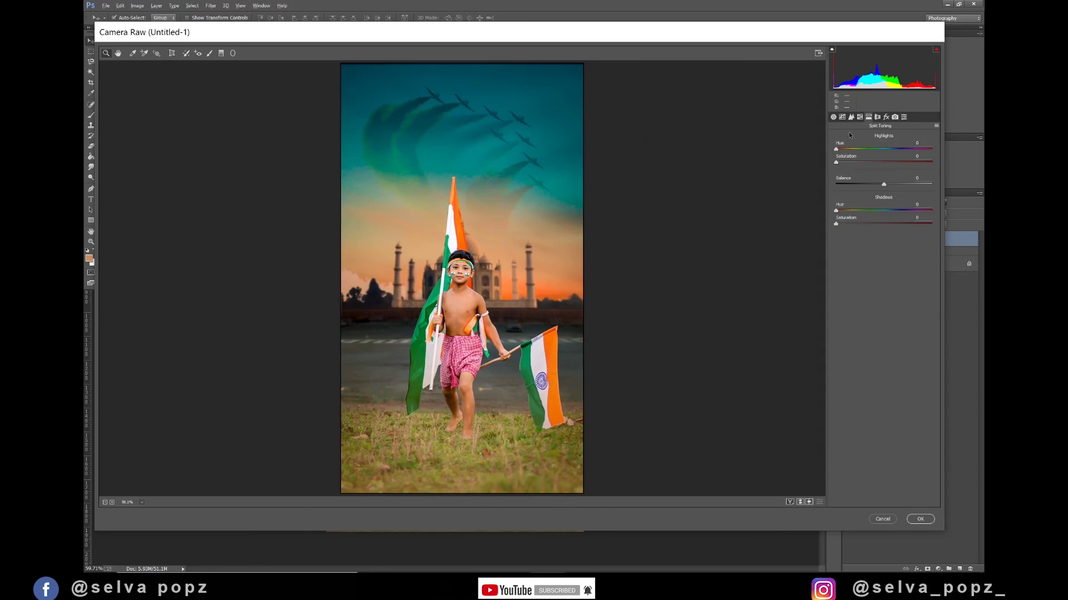
drag(836, 162, 841, 163)
click(886, 118)
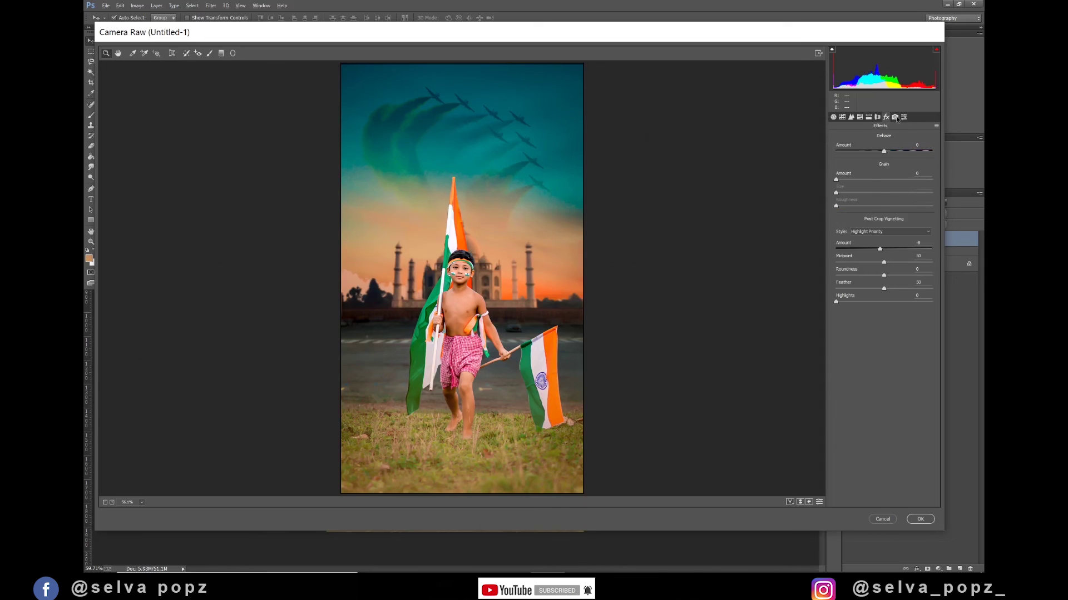
click(895, 117)
drag(884, 245, 883, 244)
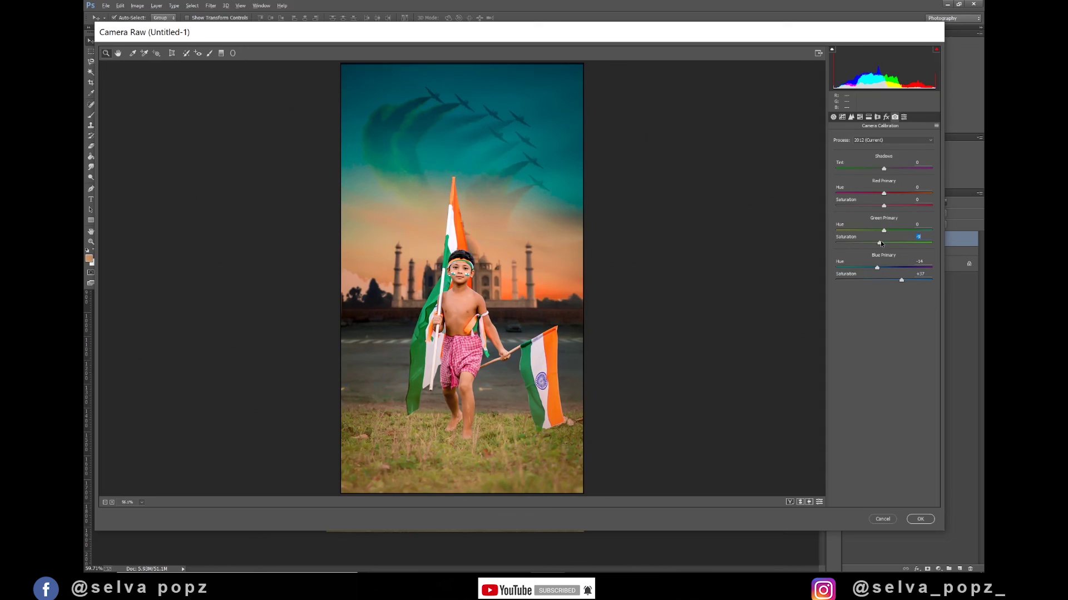
click(920, 519)
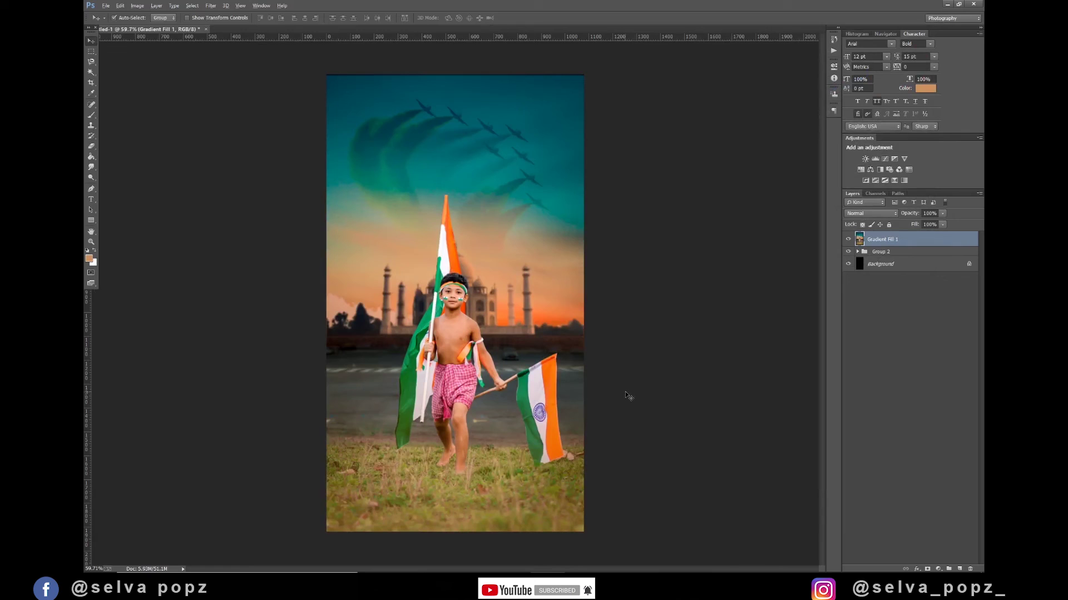
click(857, 252)
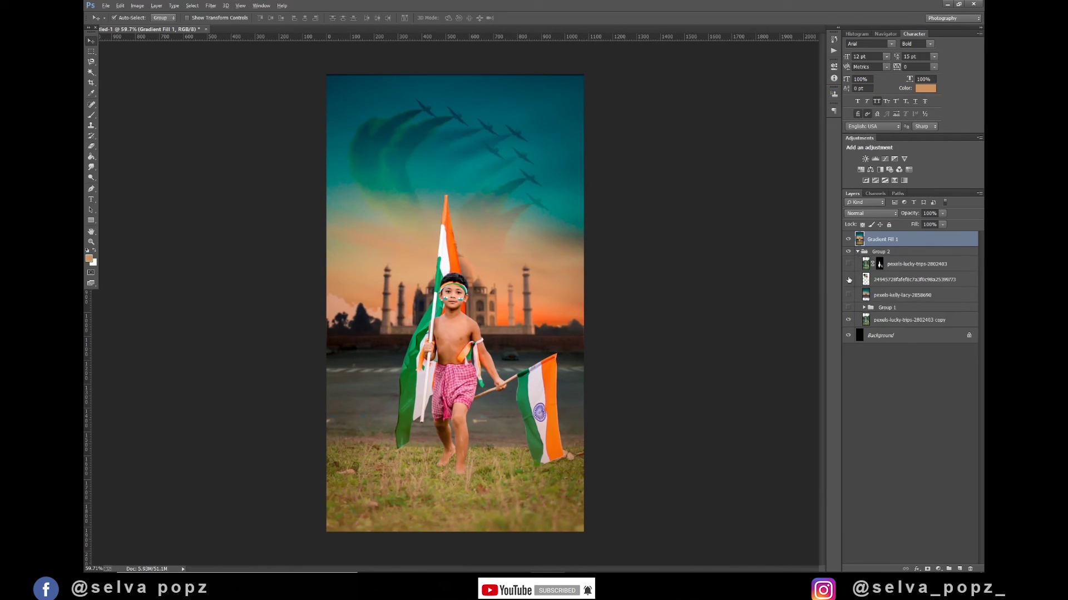
click(847, 239)
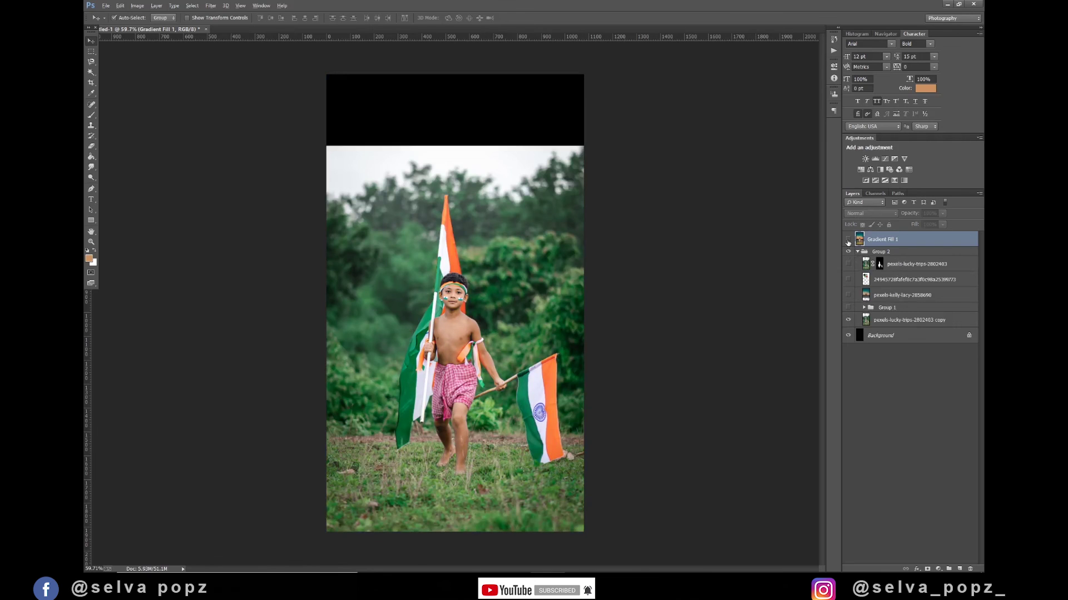
click(847, 240)
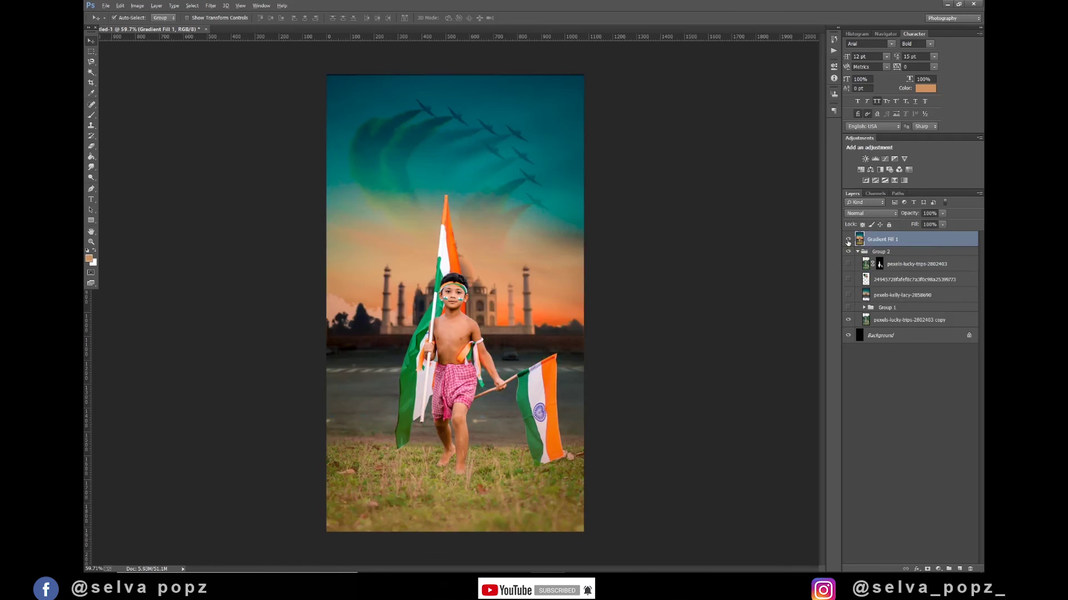
click(848, 240)
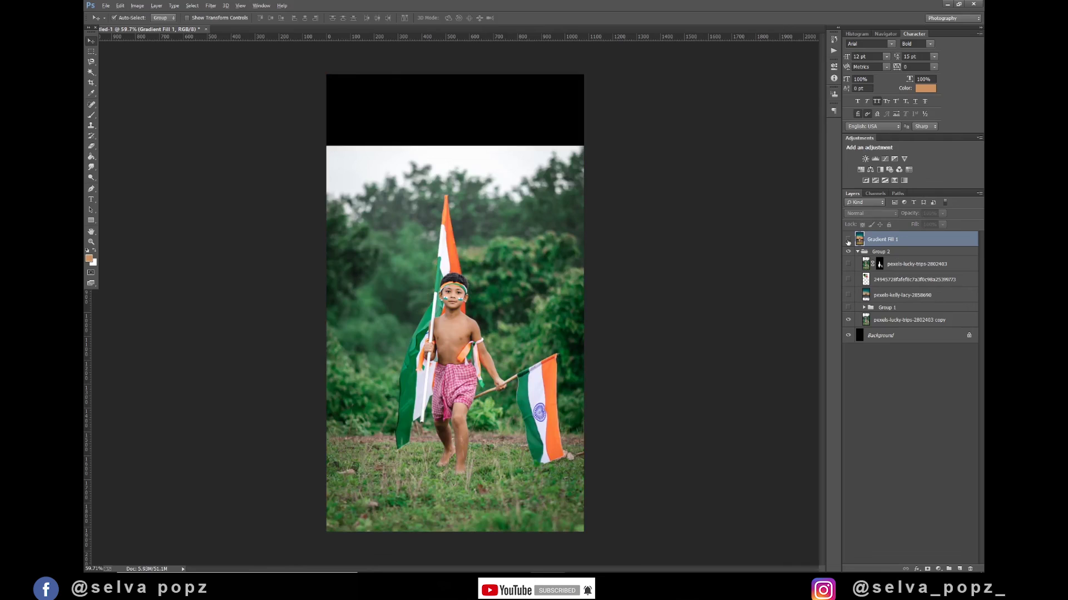
click(848, 239)
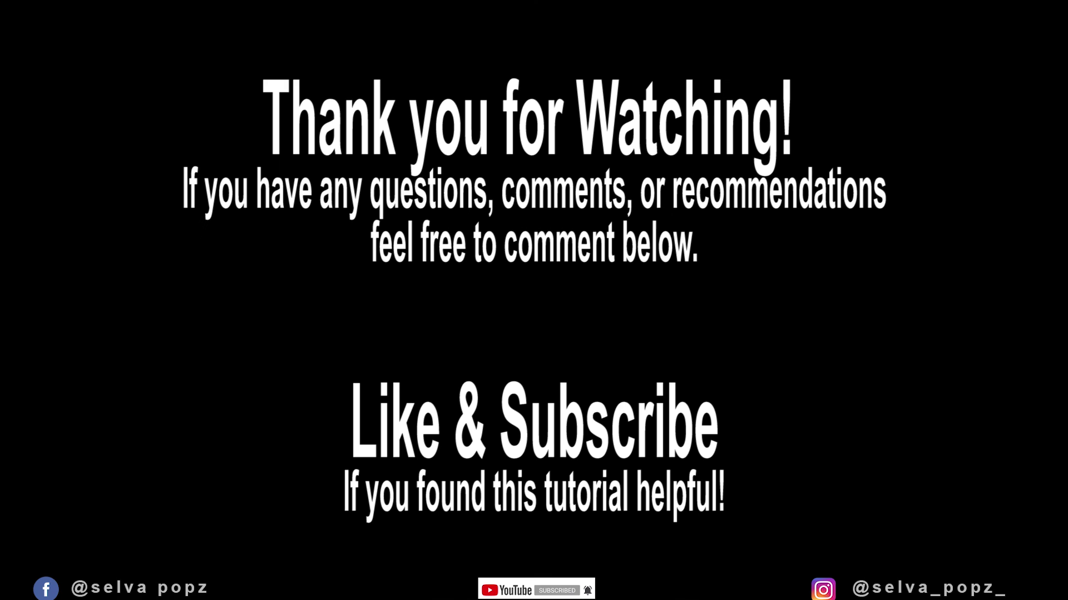